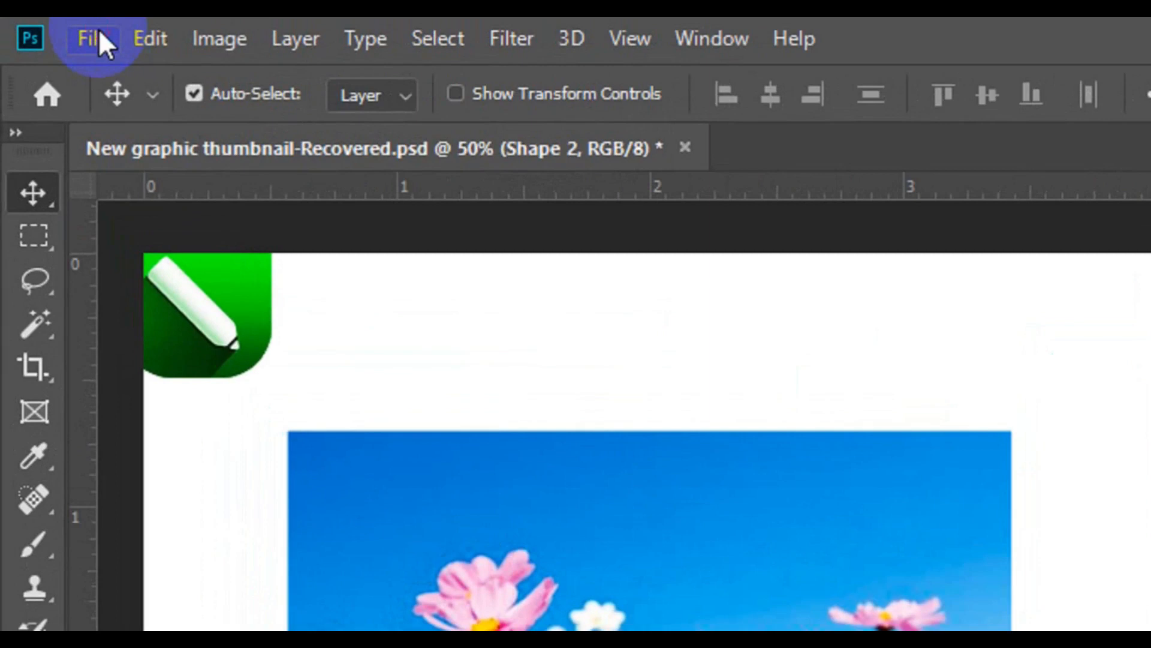
Start a new document and name it Print Banner.
left_click(99, 35)
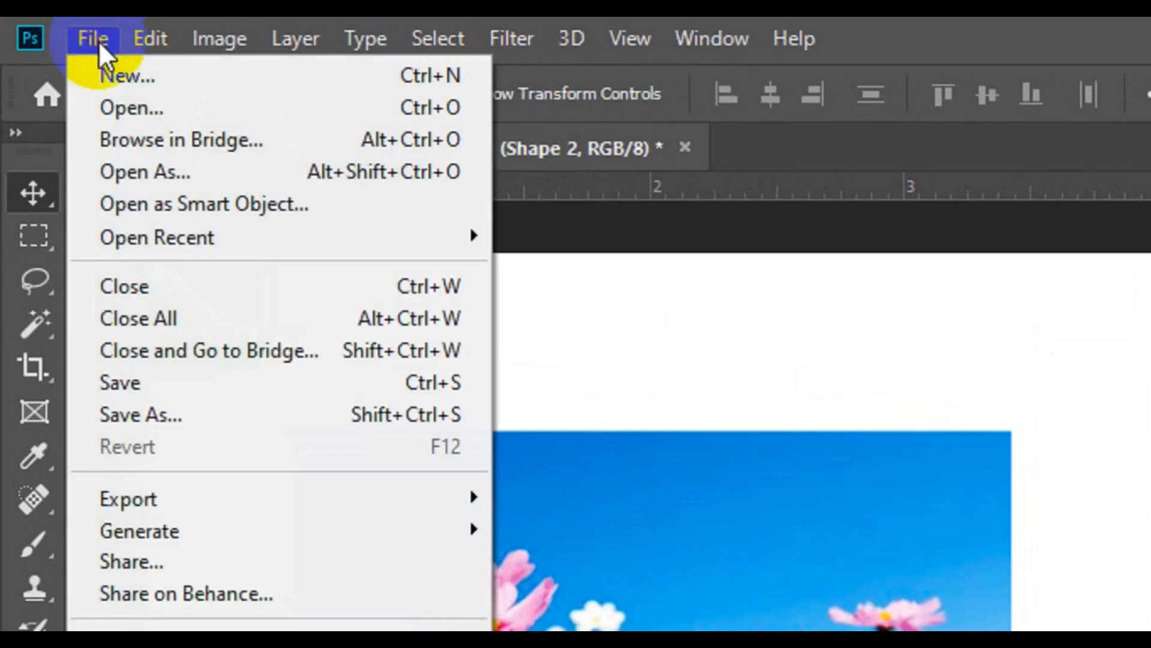
left_click(128, 76)
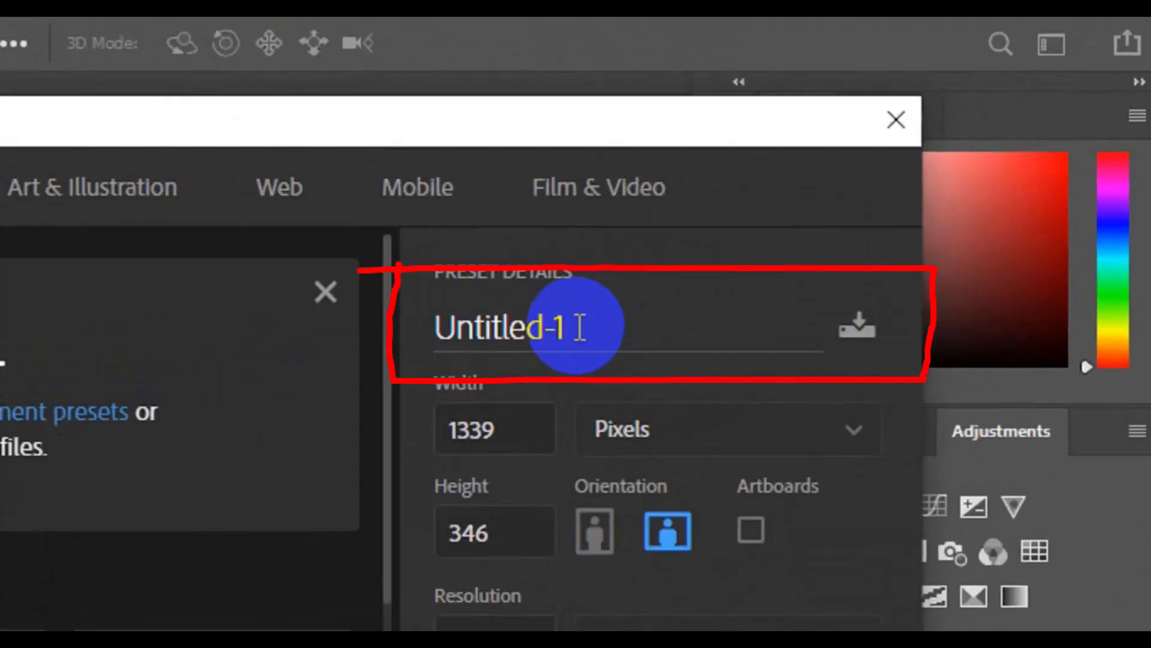
double_click(580, 327)
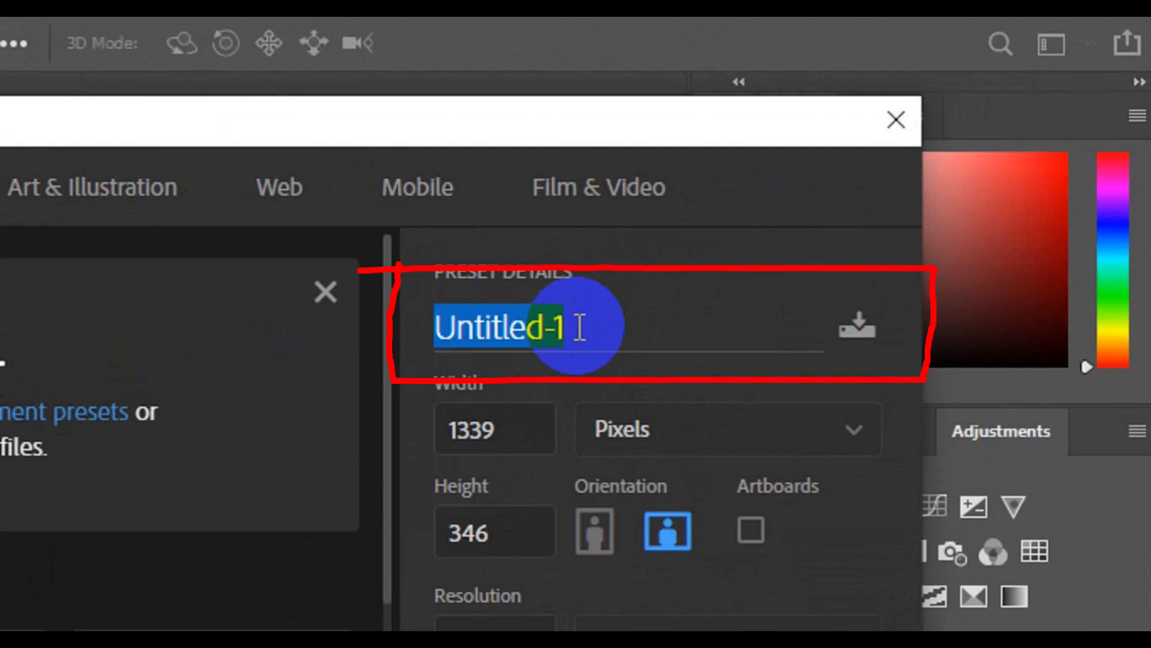
type("Print Banner")
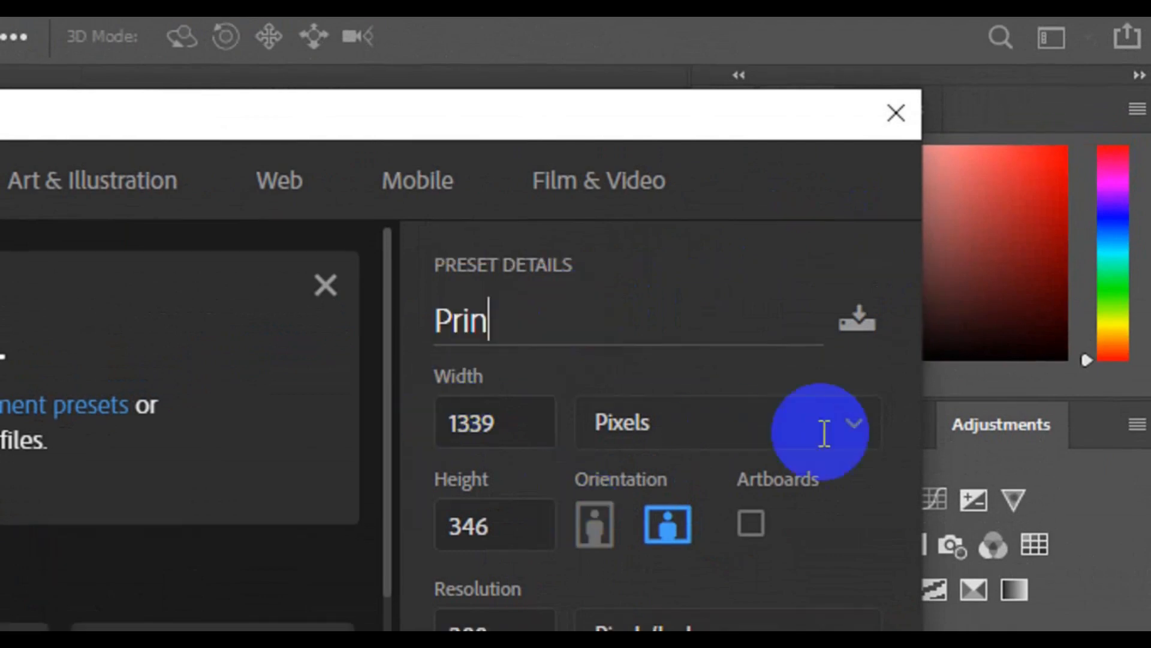
Set the new document's size to 13.123 inches wide and 29.524 inches high.
left_click(858, 443)
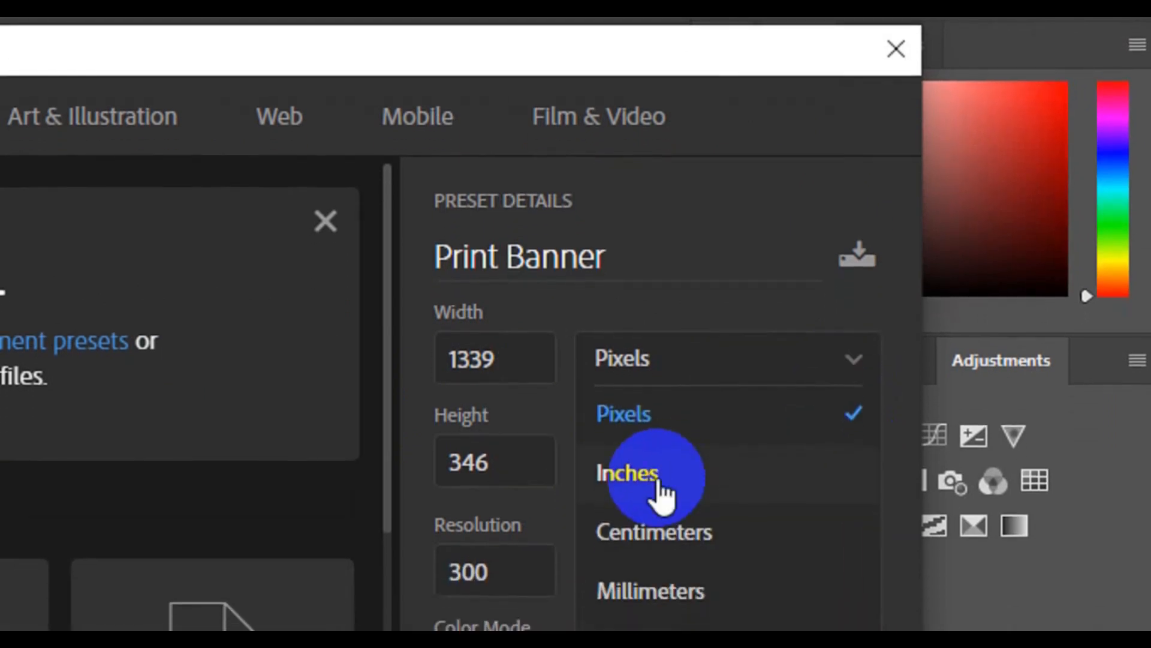
left_click(658, 482)
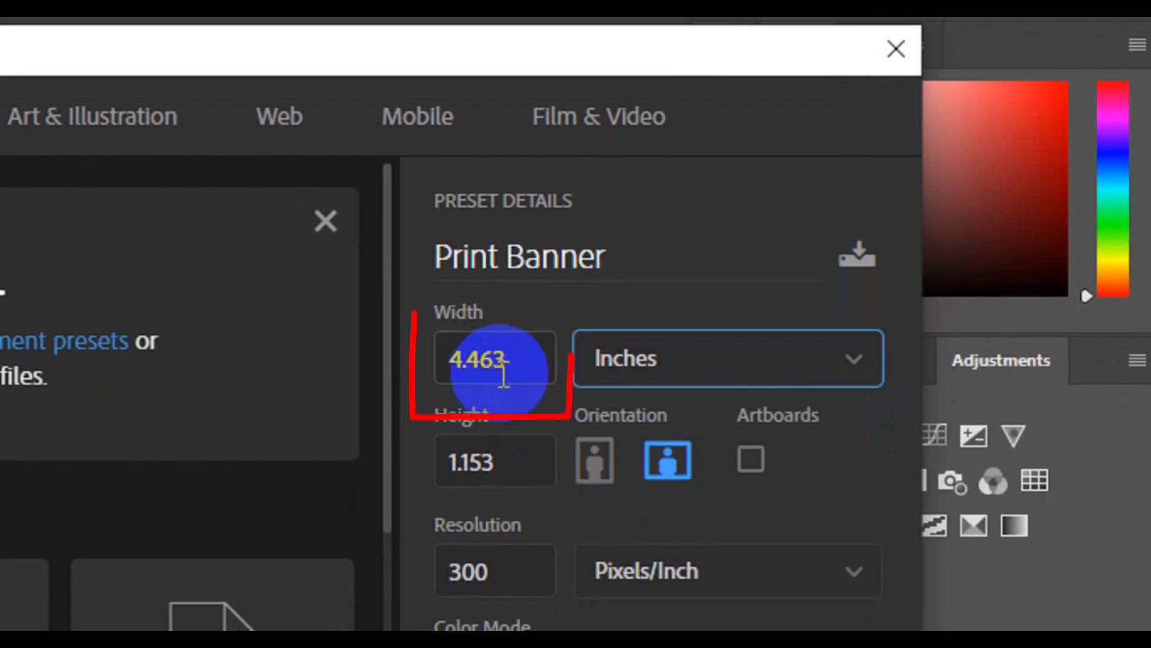
left_click(503, 376)
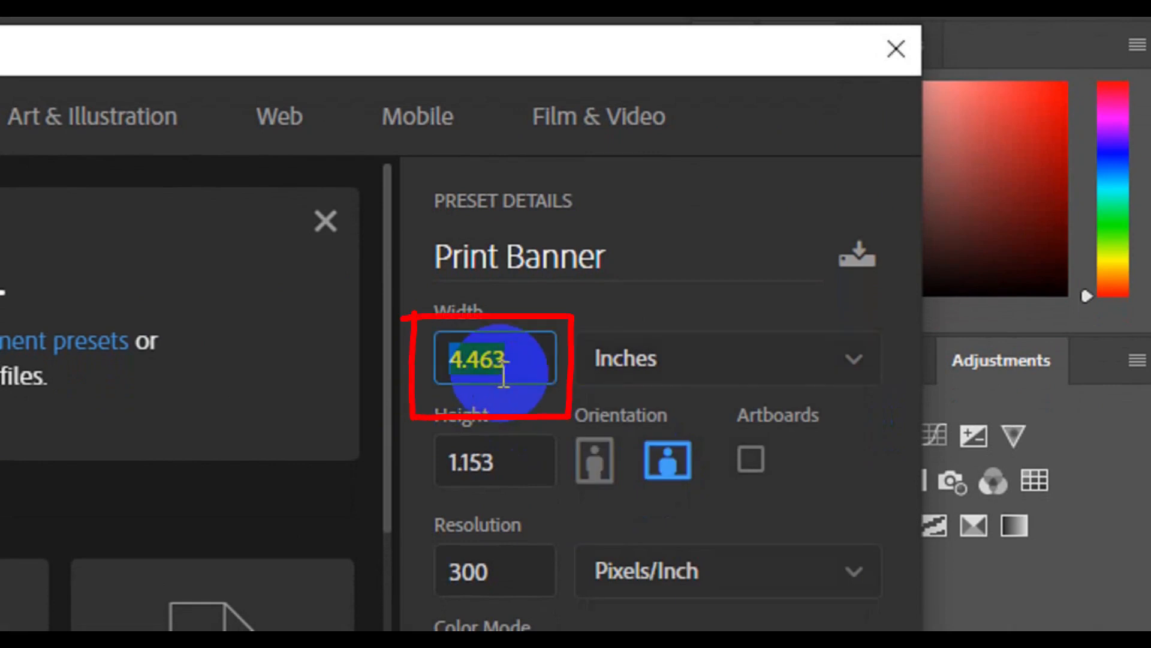
key("BackSpace")
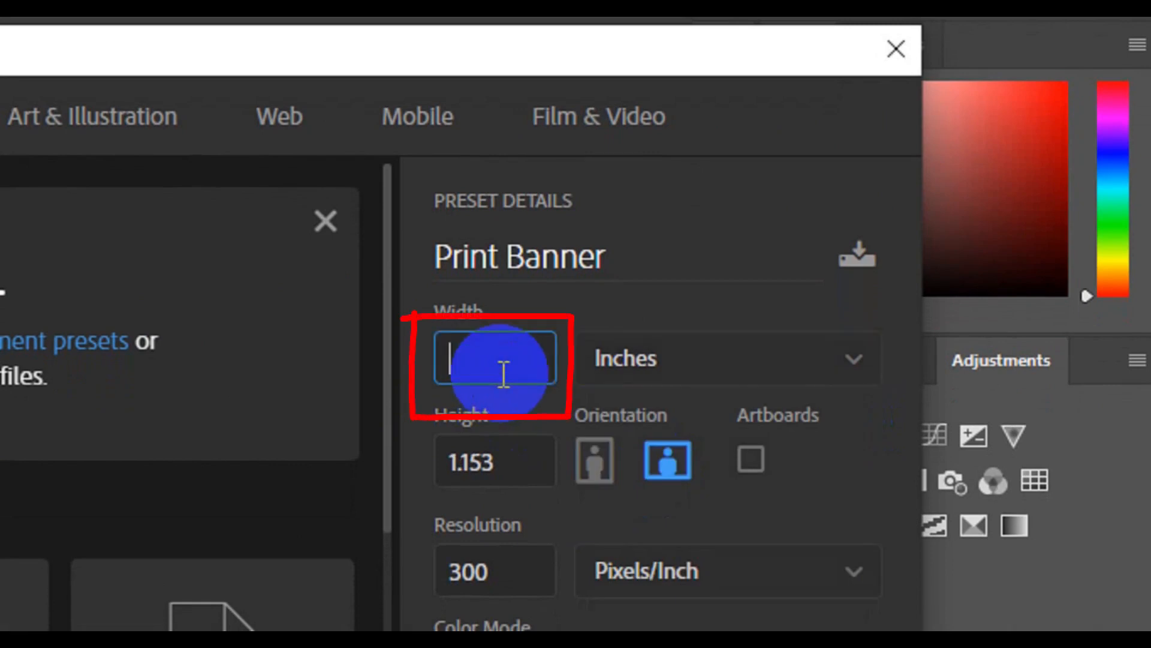
type("13.")
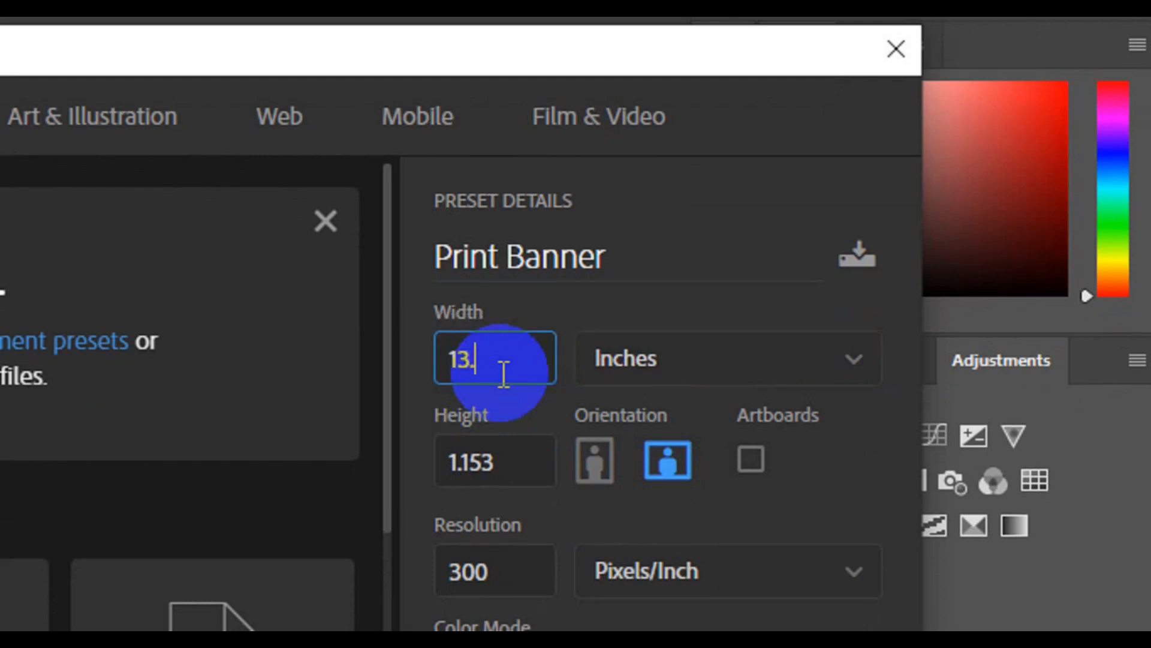
type("123")
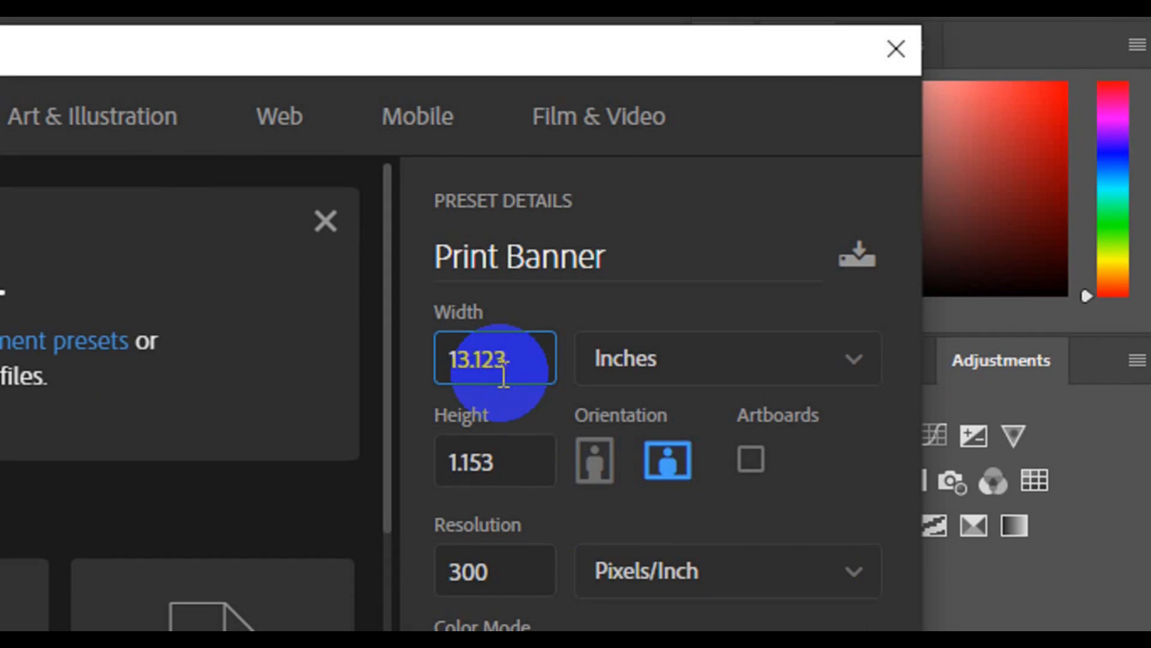
left_click(511, 468)
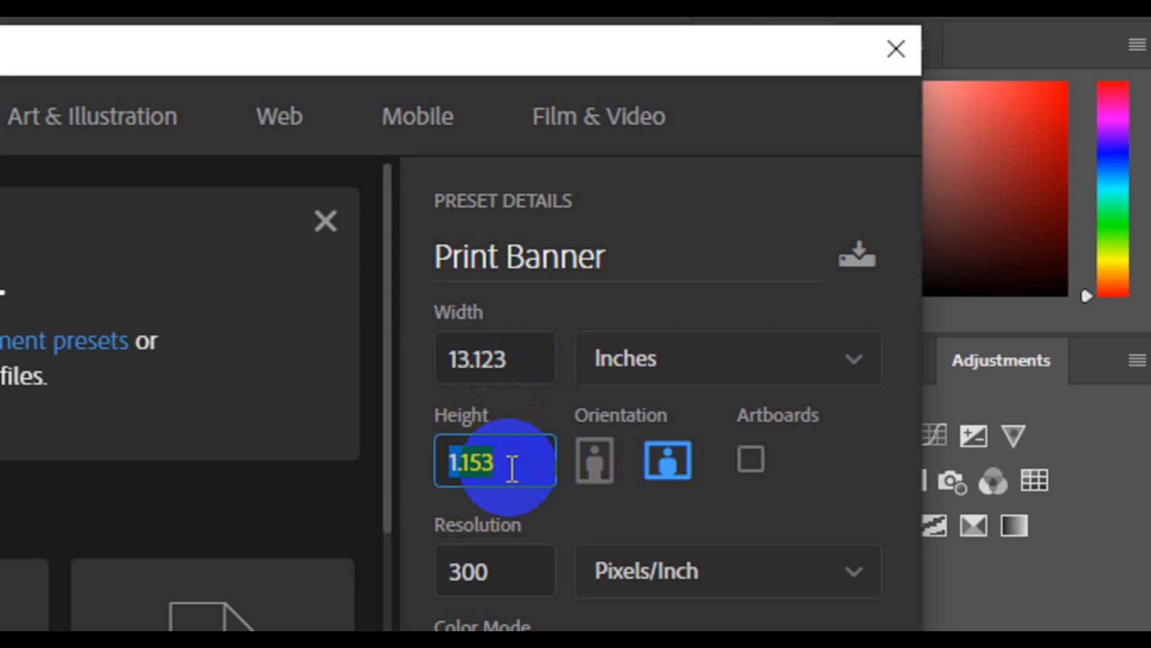
type("29.524")
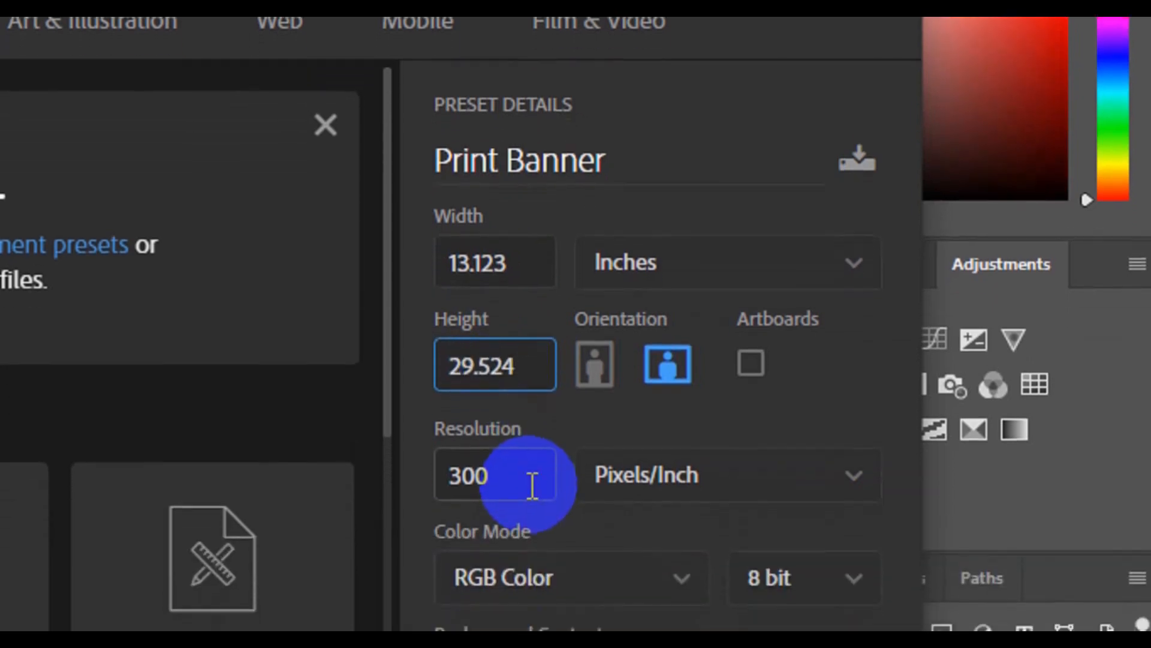
Choose CMYK Color mode with the resolution at 300 pixels/inch and create the document.
left_click(532, 480)
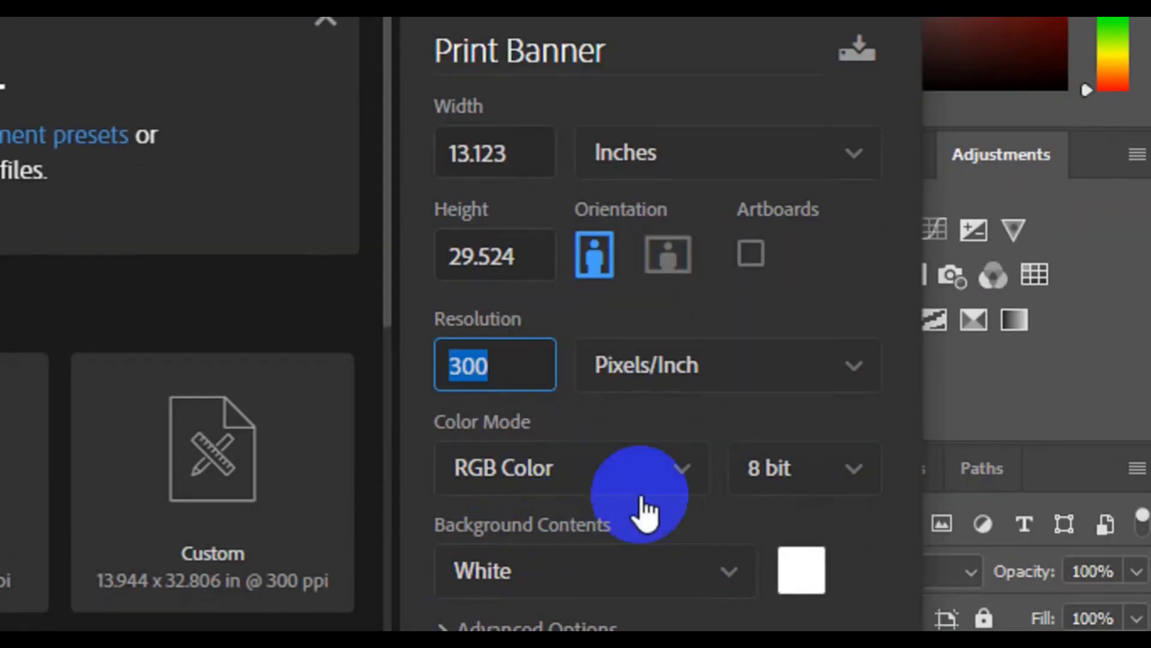
left_click(696, 480)
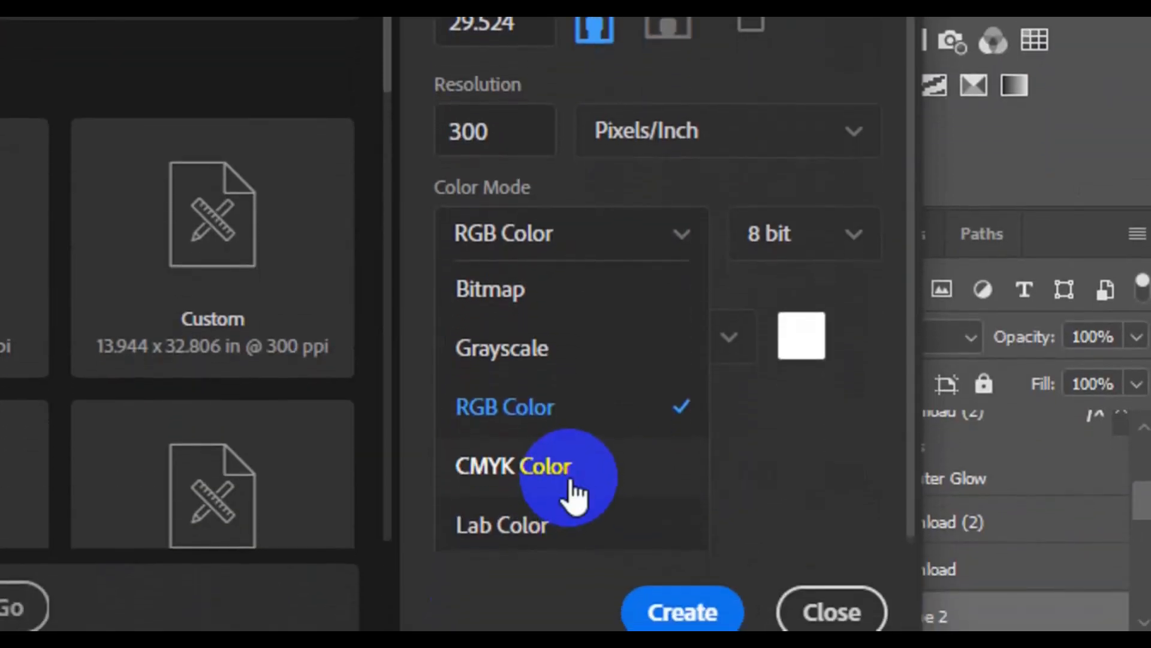
left_click(572, 491)
left_click(683, 611)
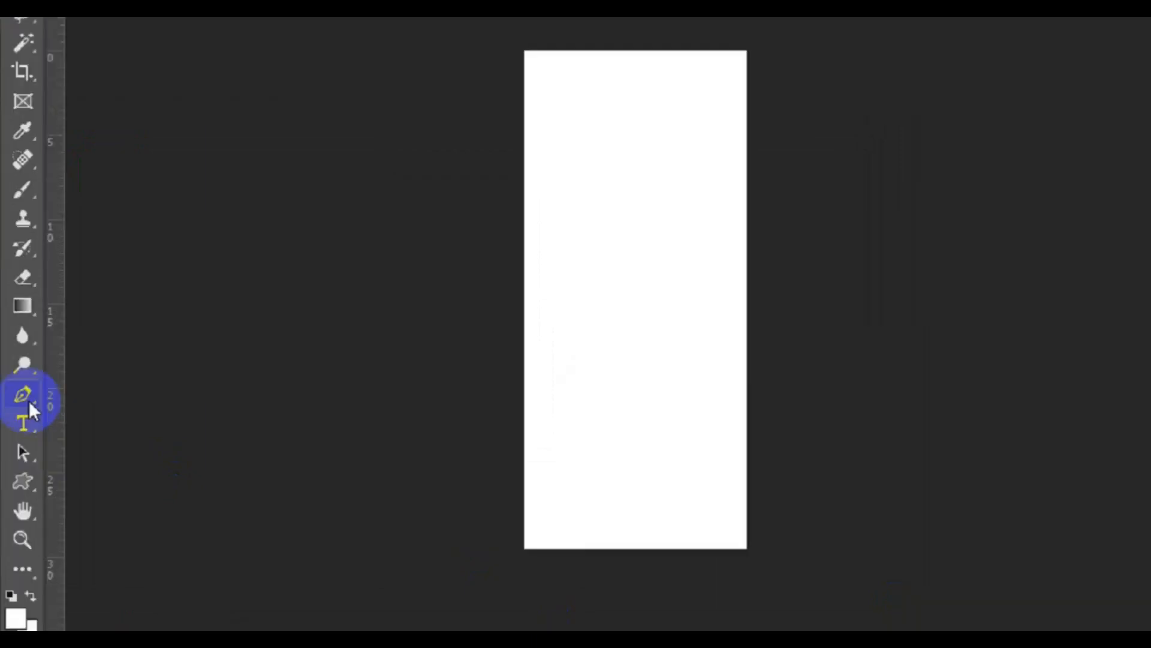
Set up the Pen tool in Shape mode with a light grey fill.
left_click(20, 439)
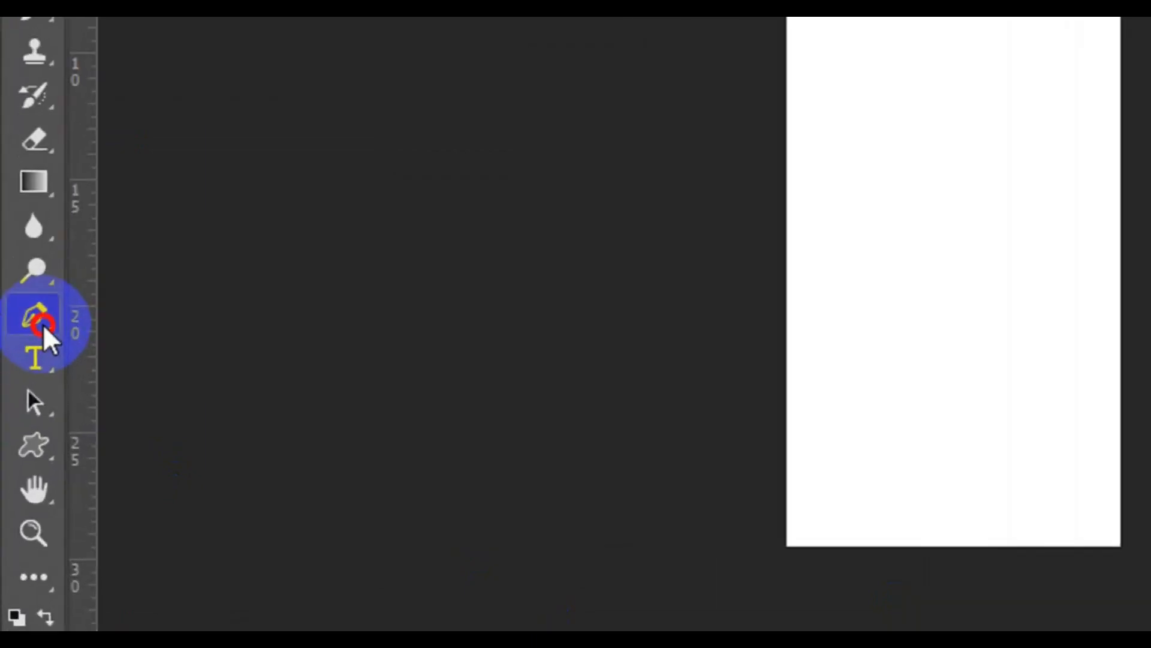
left_click(43, 327)
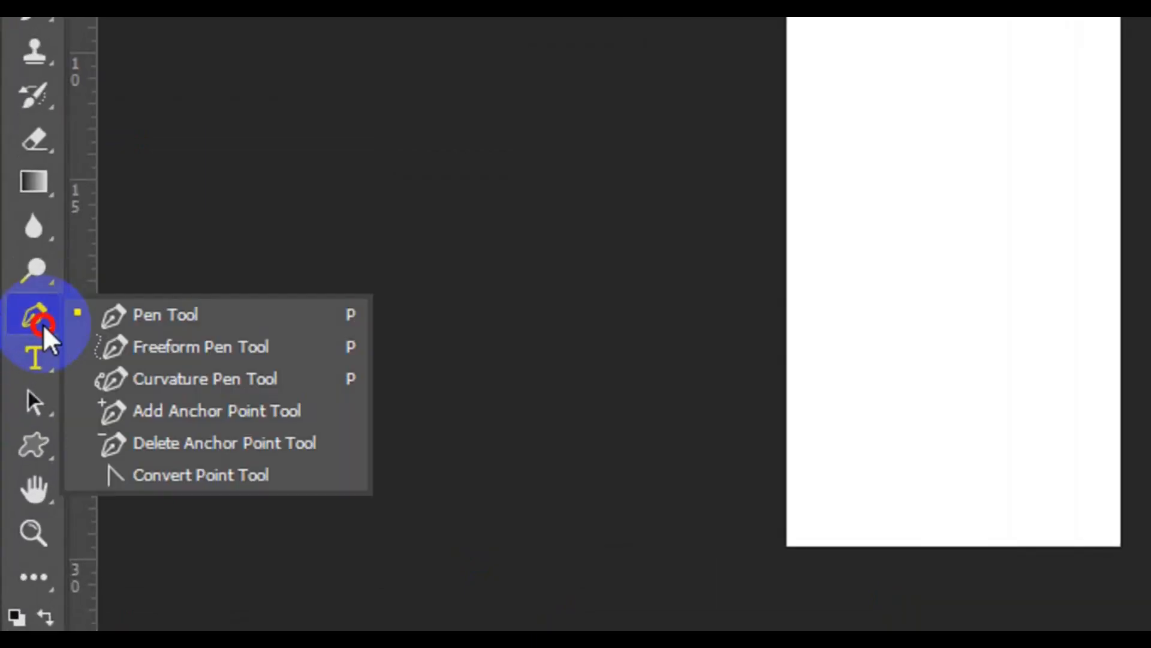
left_click(149, 325)
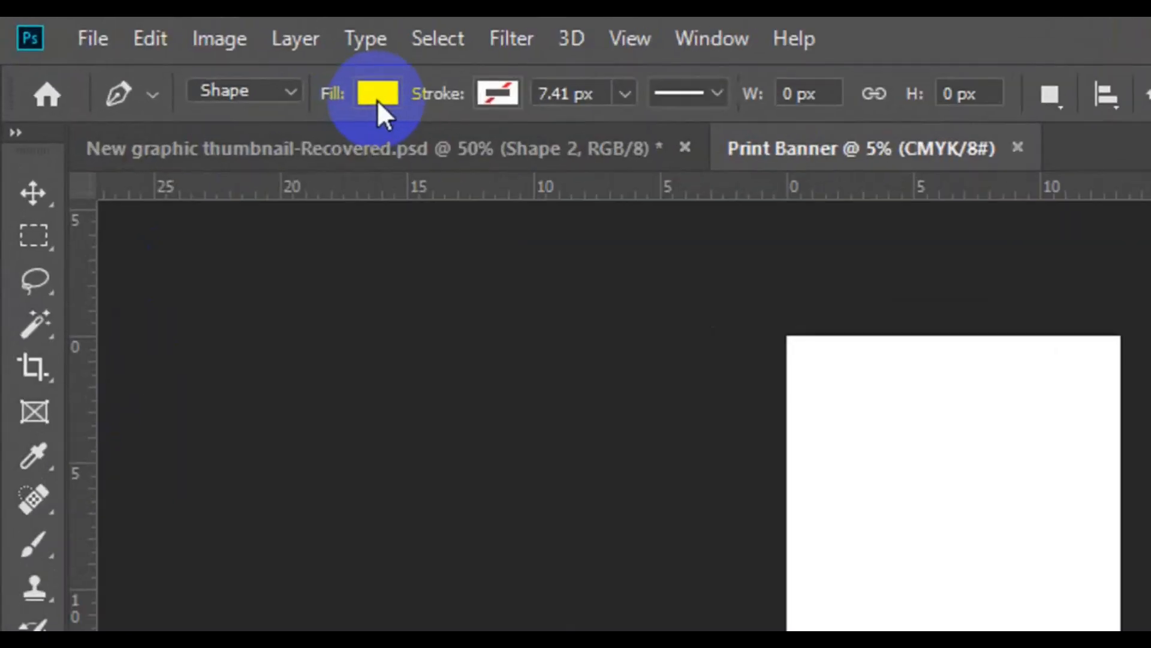
left_click(189, 55)
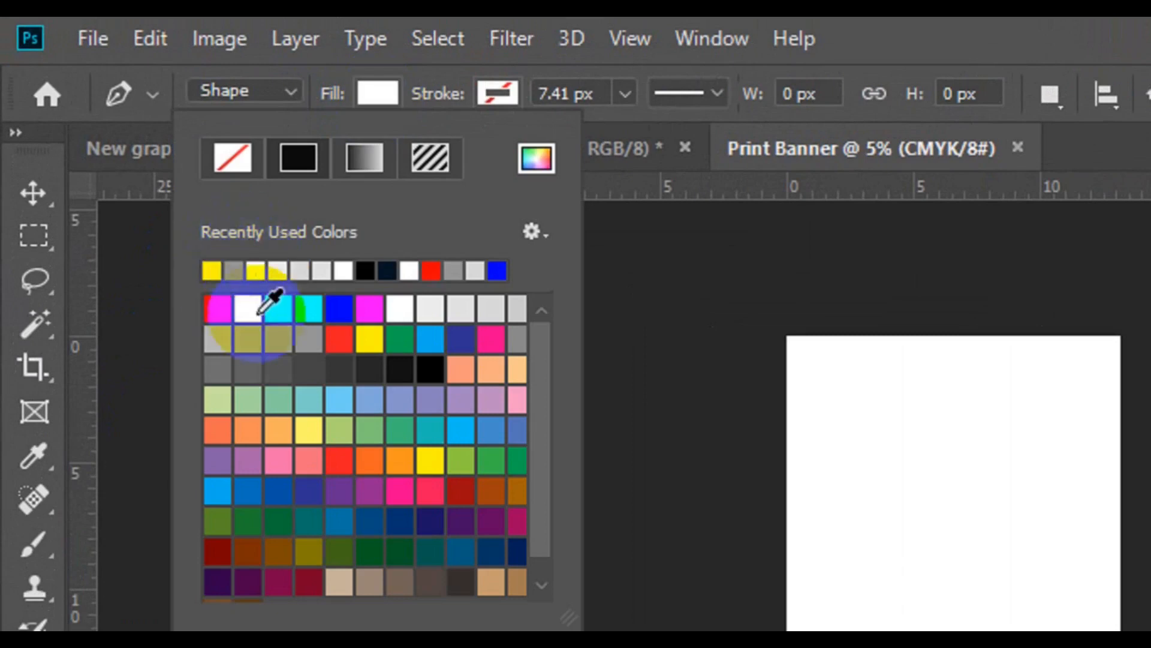
left_click(249, 336)
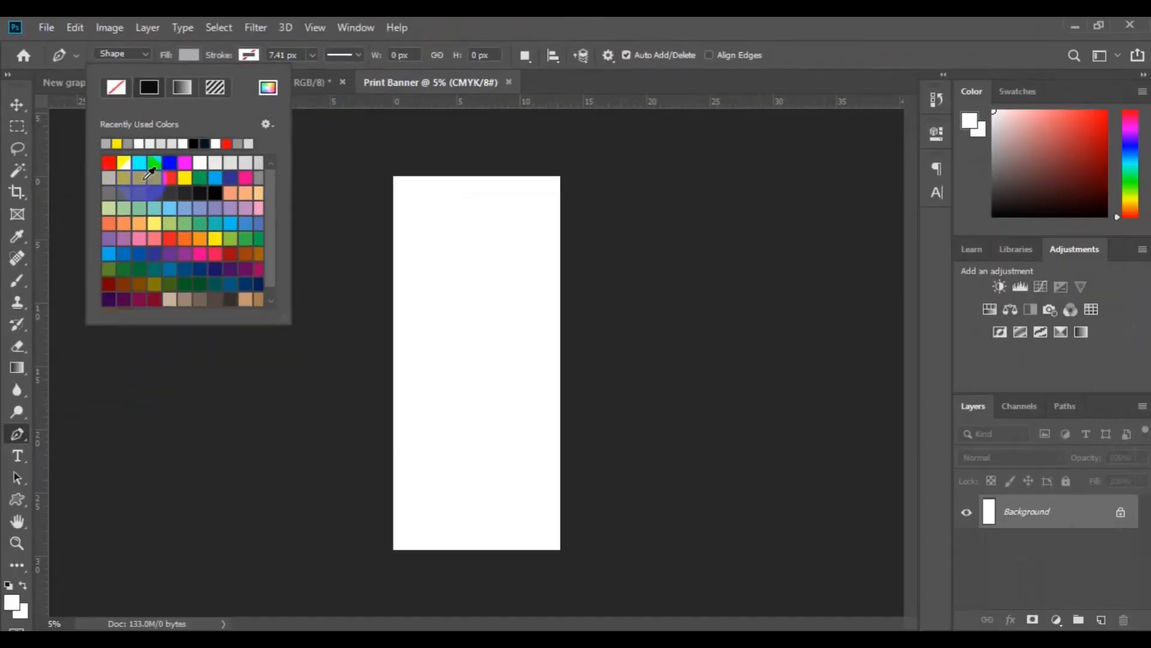
left_click(140, 54)
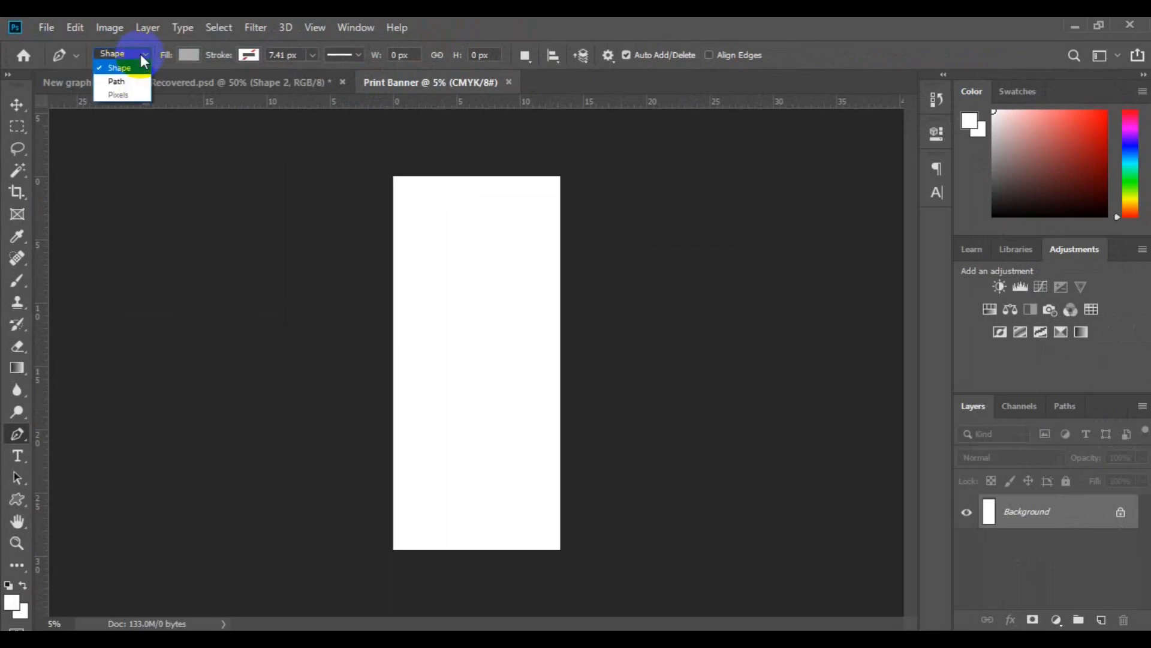
left_click(140, 70)
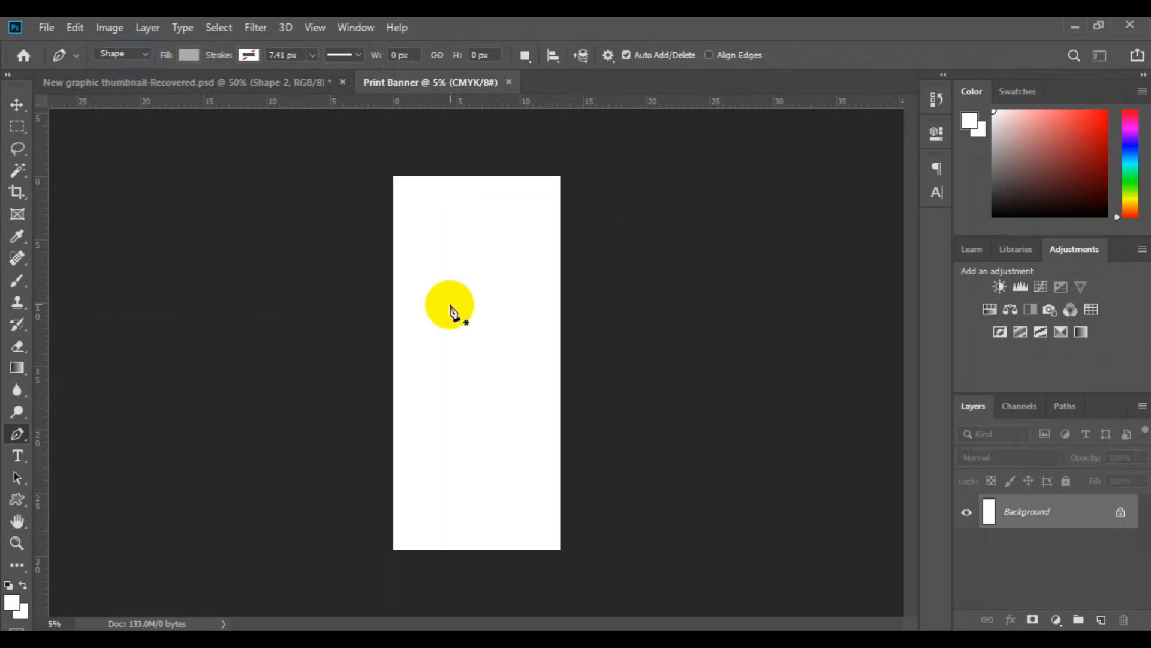
Draw a closed grey shape covering the banner's upper part, with its lower edge forming a V pointing down near the middle.
left_click(394, 264)
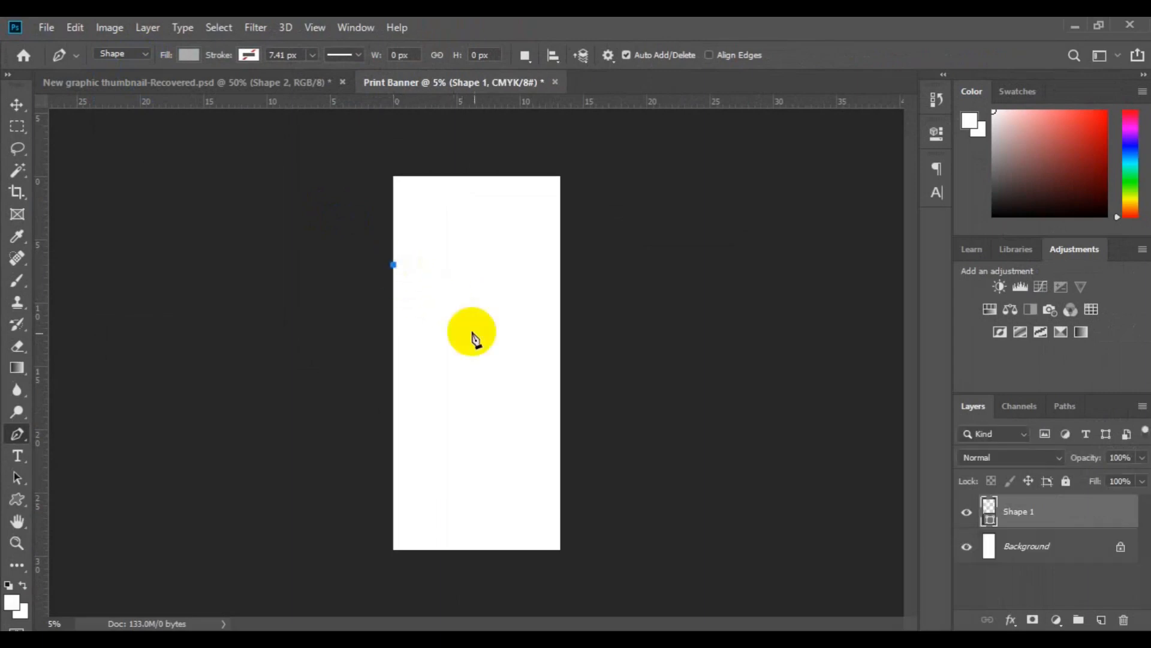
left_click(470, 348)
left_click(575, 270)
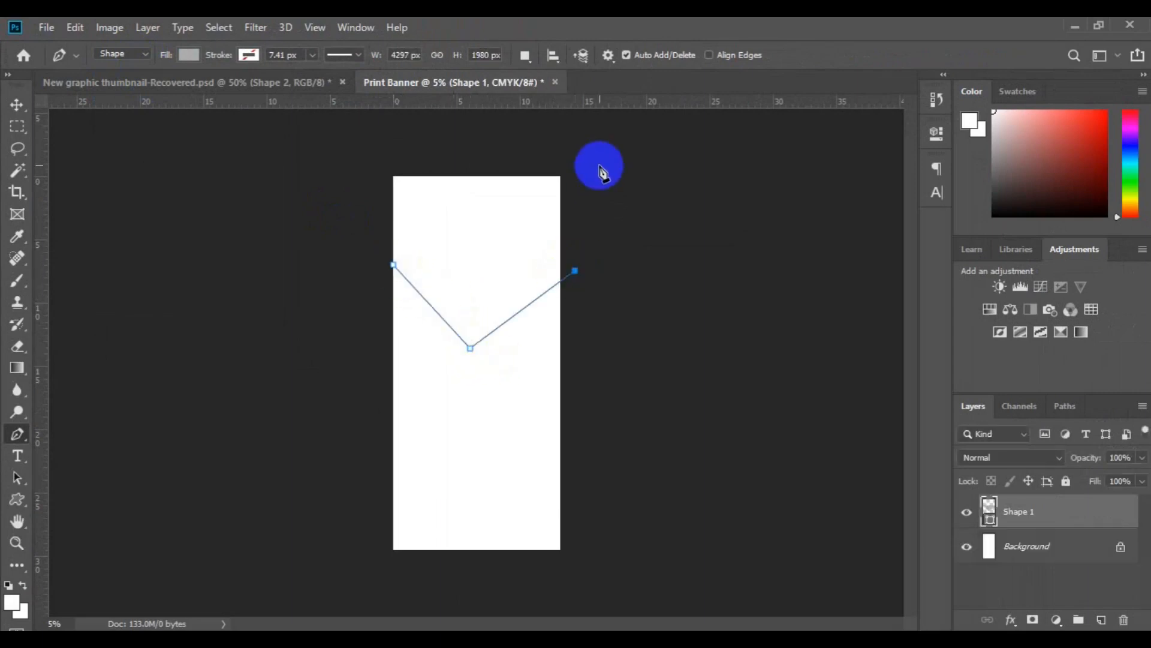
left_click(599, 165)
left_click(560, 152)
left_click(435, 153)
left_click(376, 172)
left_click(393, 265)
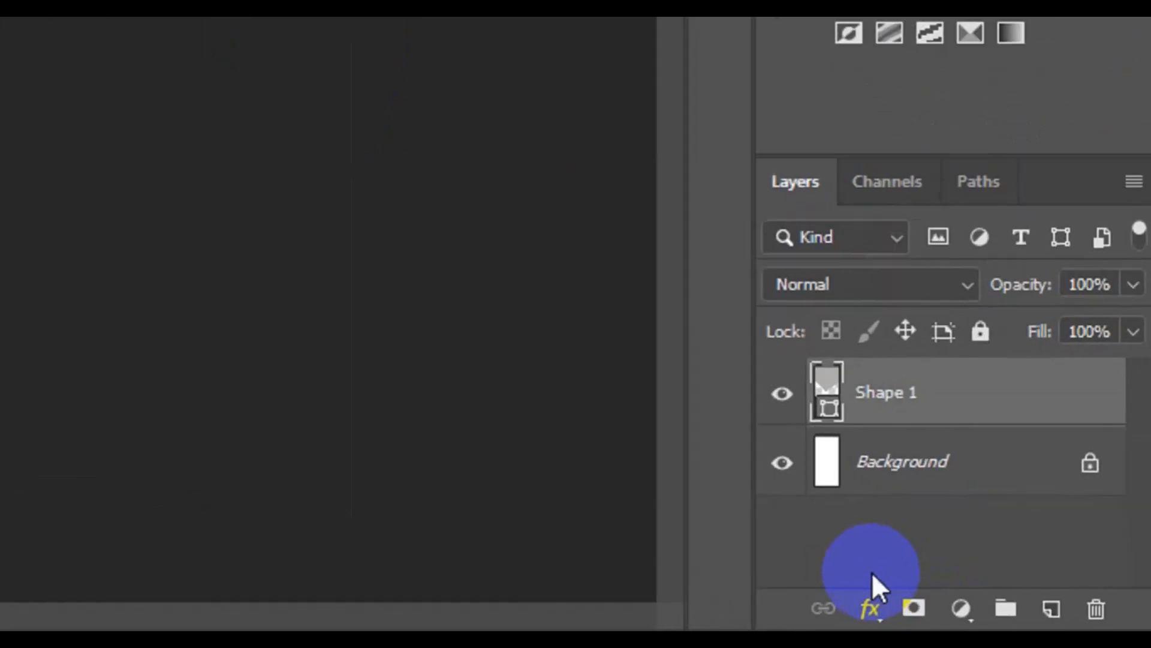
Draw a four-point shape about 3140 × 3360 px directly above the Background layer, extending below the left slope of the grey V.
left_click(961, 485)
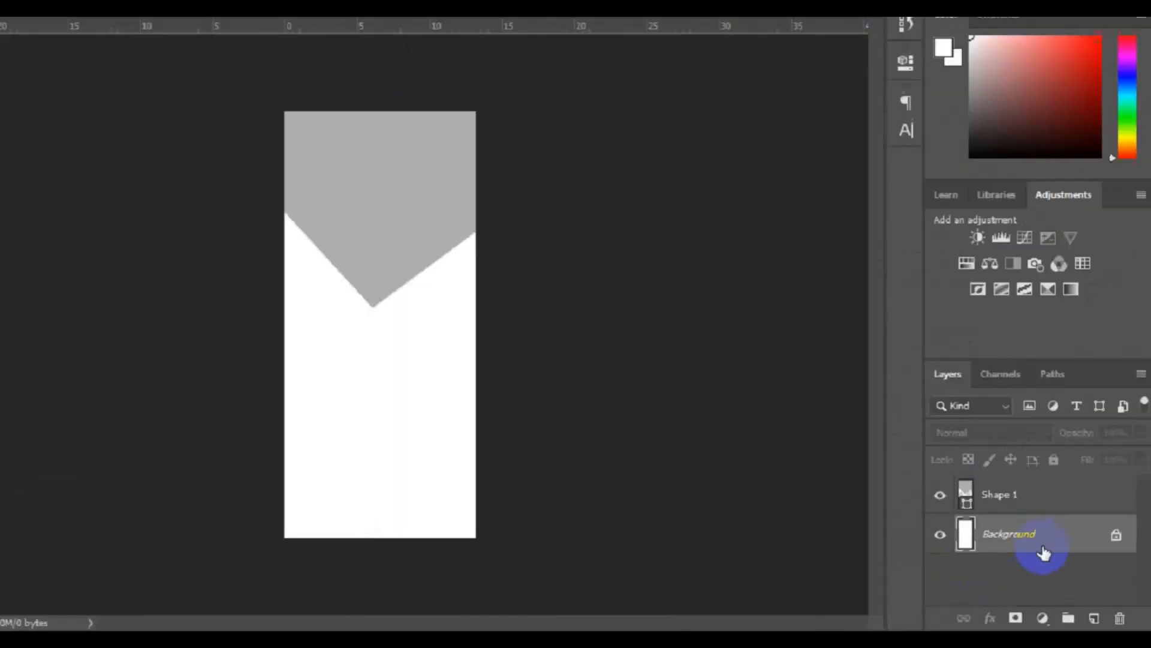
left_click(388, 323)
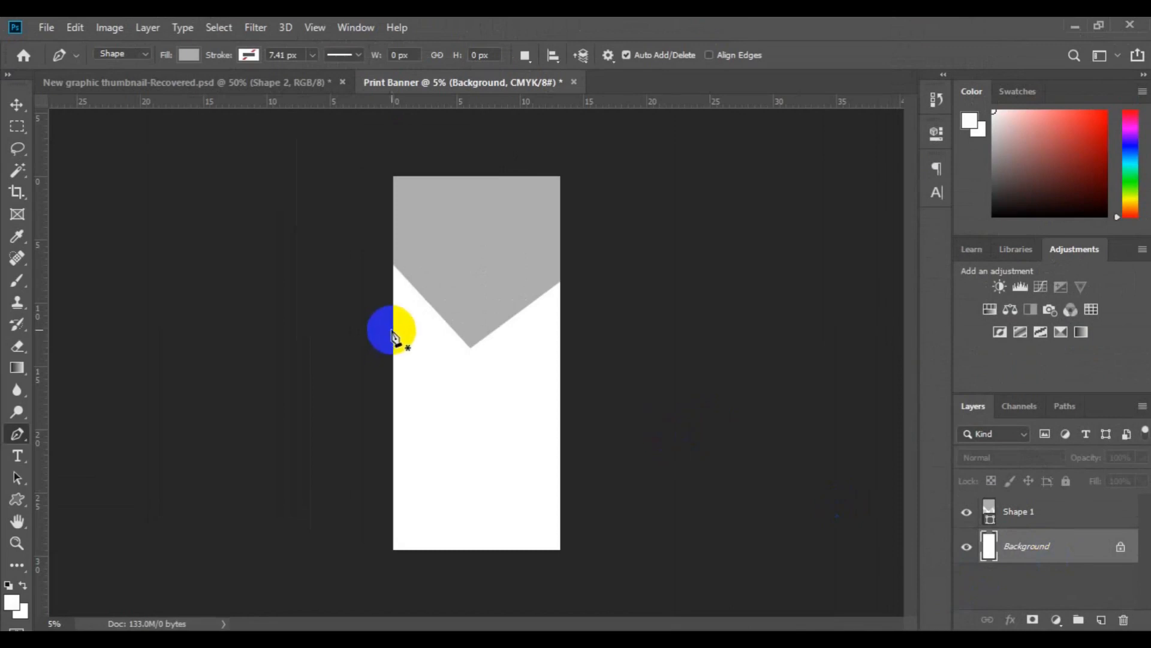
left_click(469, 358)
left_click(469, 289)
left_click(337, 215)
left_click(387, 321)
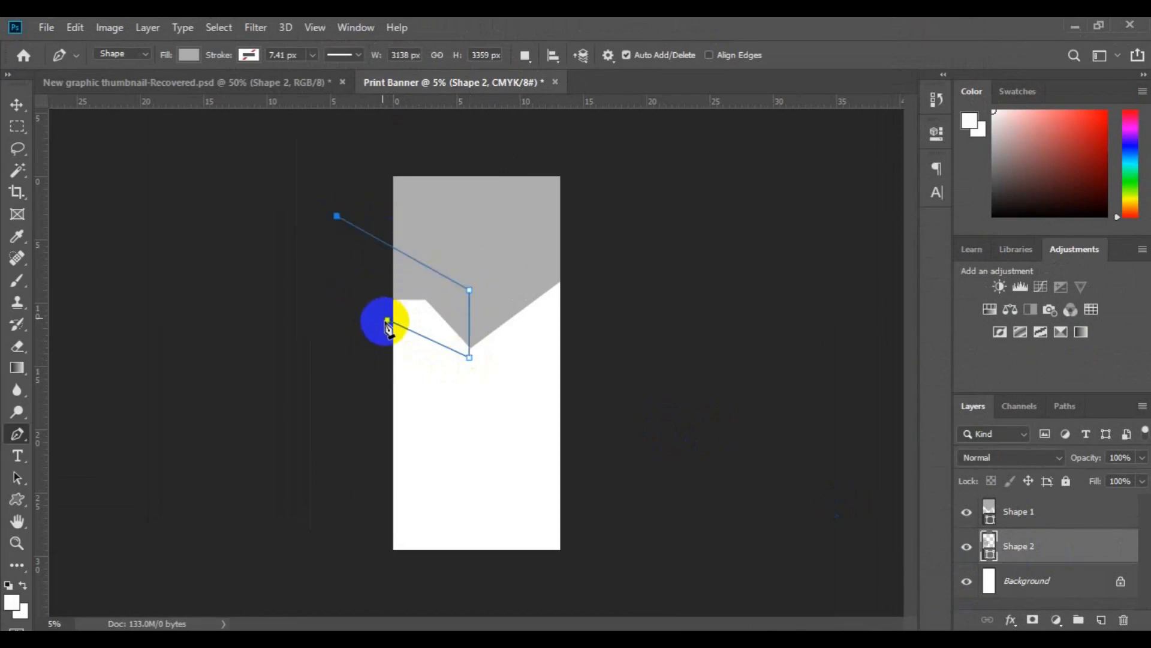
Change the fill of the second shape to dark grey.
left_click(190, 59)
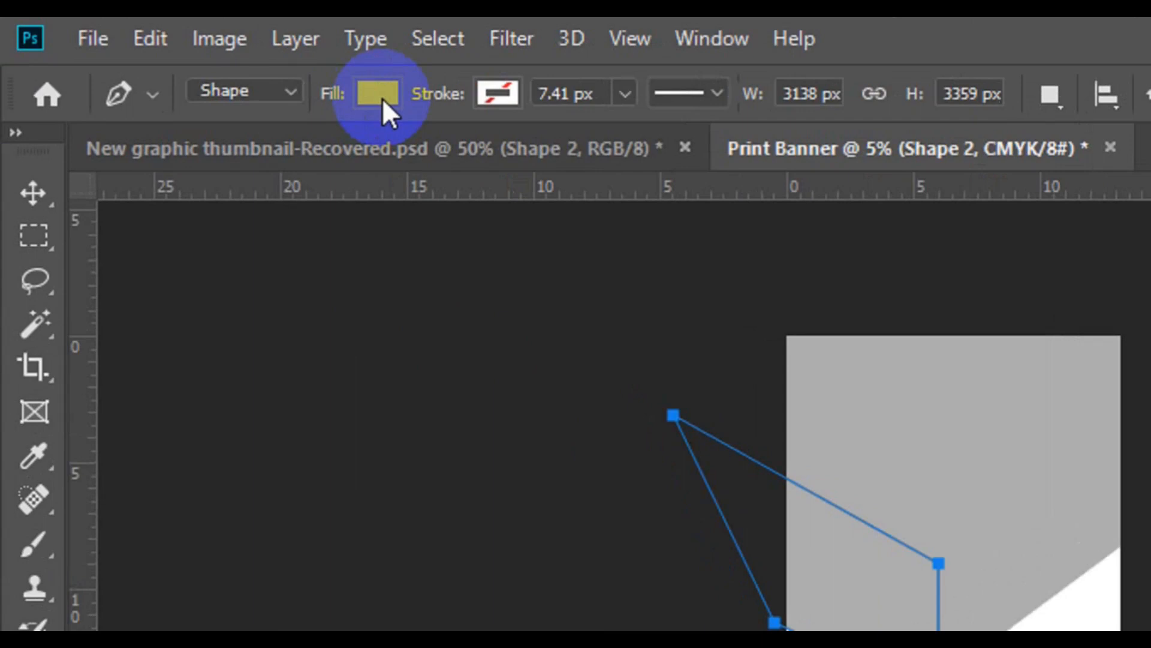
left_click(379, 98)
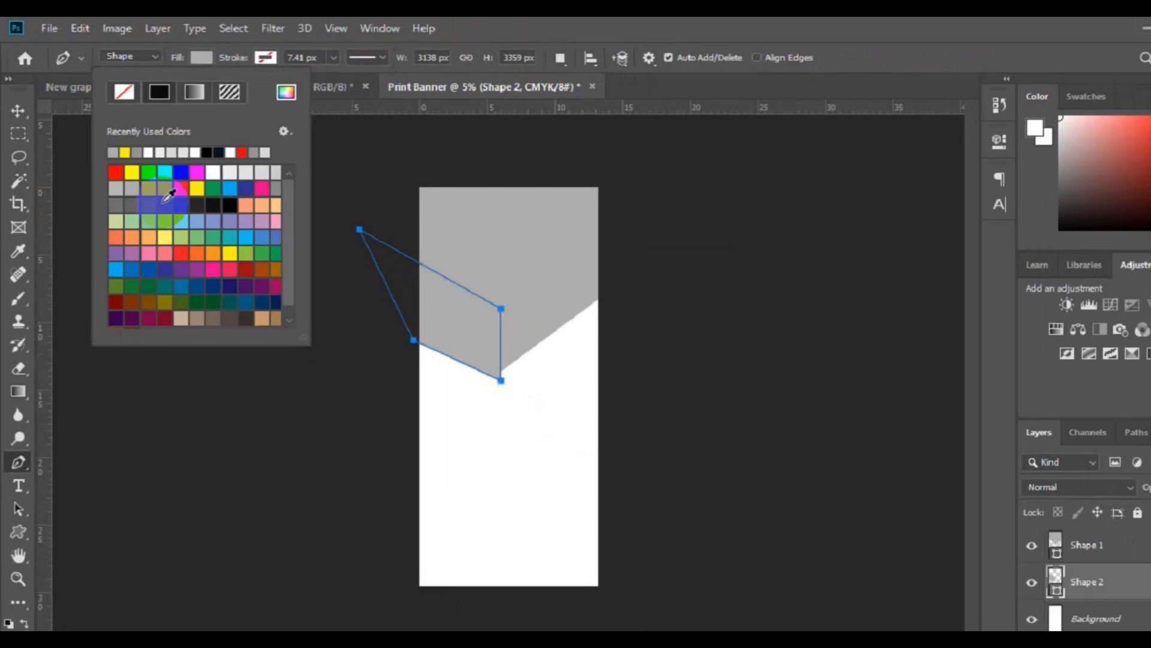
left_click(303, 364)
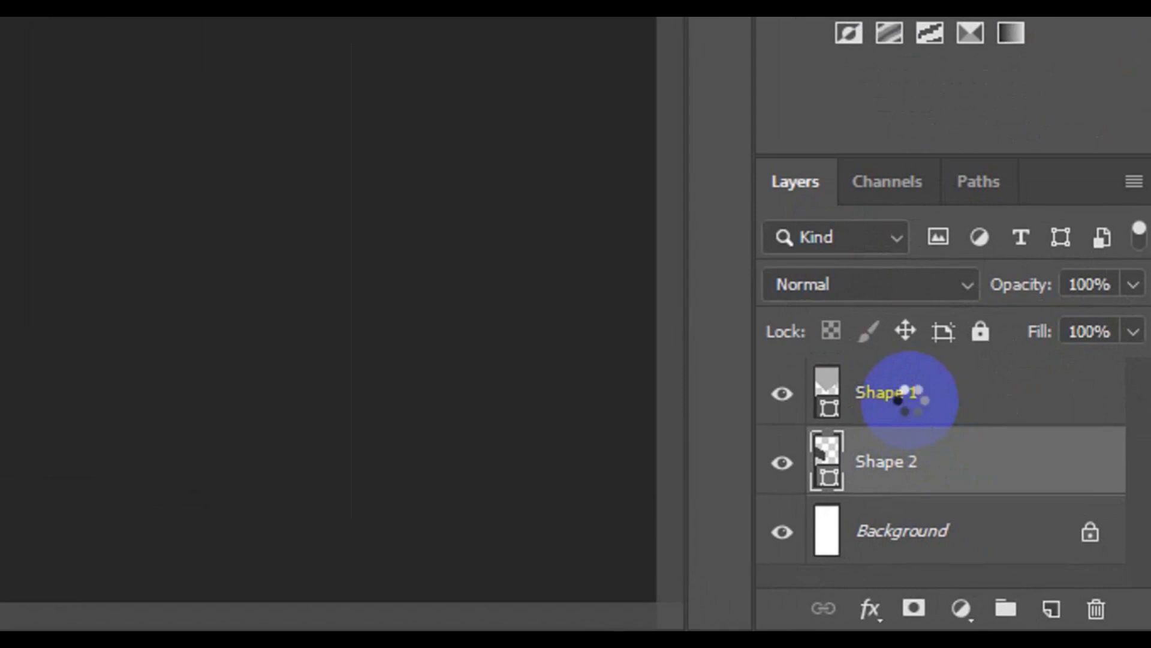
Add a new layer above Shape 1 and set up the Ellipse tool in Shape mode with a green fill.
left_click(910, 399)
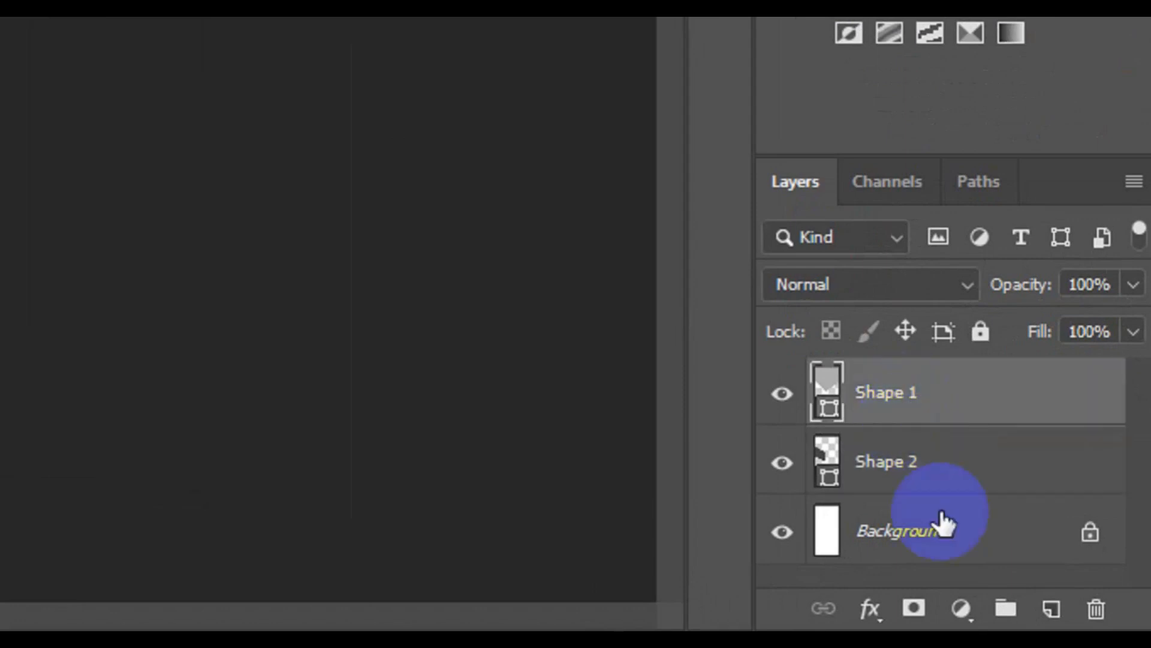
left_click(1053, 612)
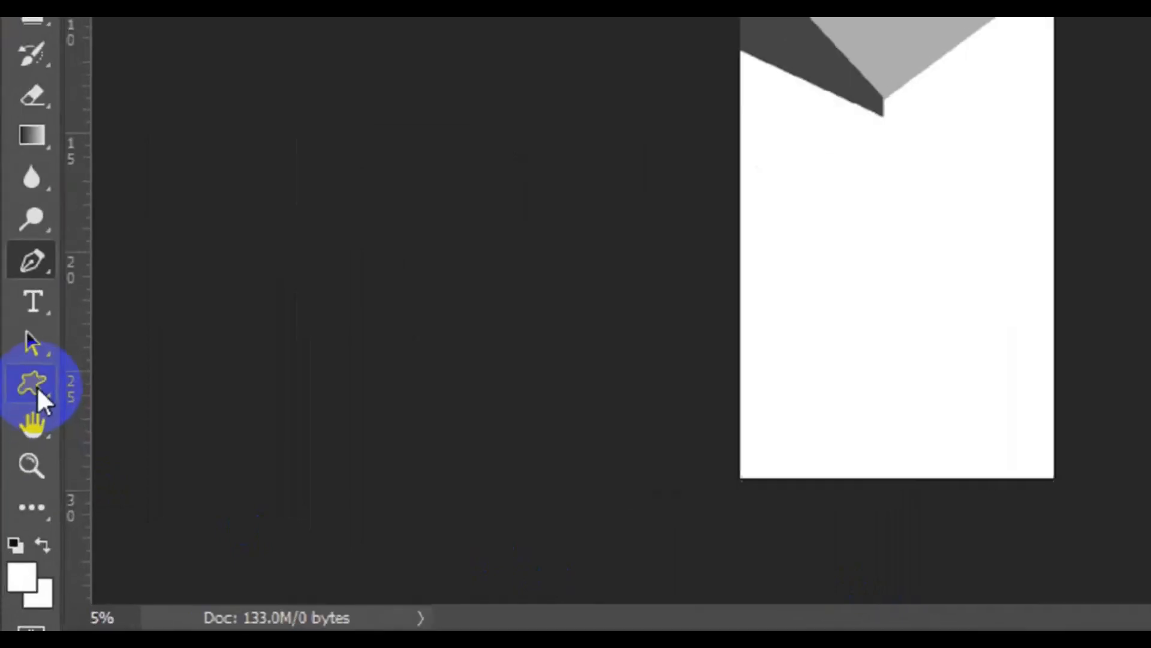
left_click(18, 500)
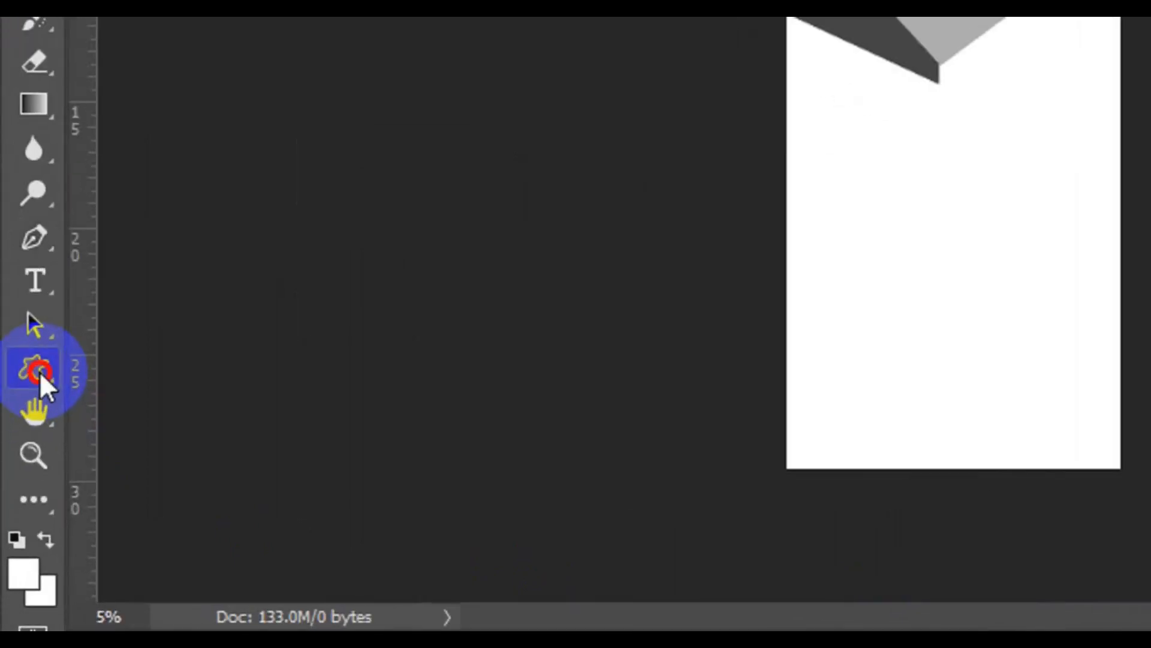
left_click(205, 447)
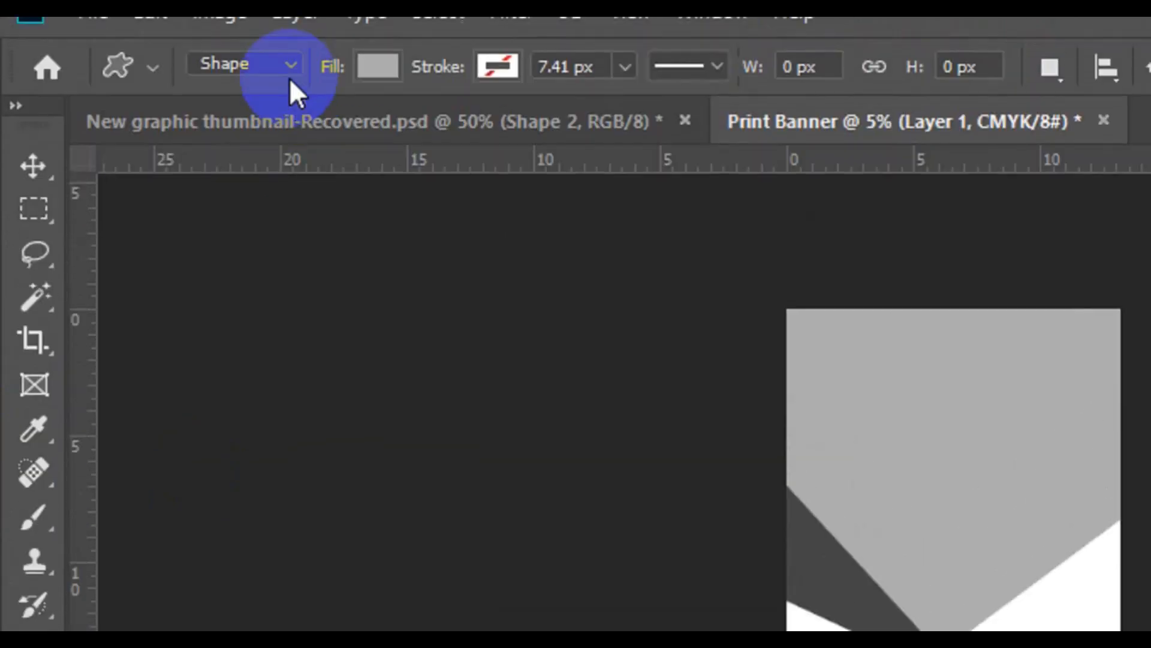
left_click(289, 96)
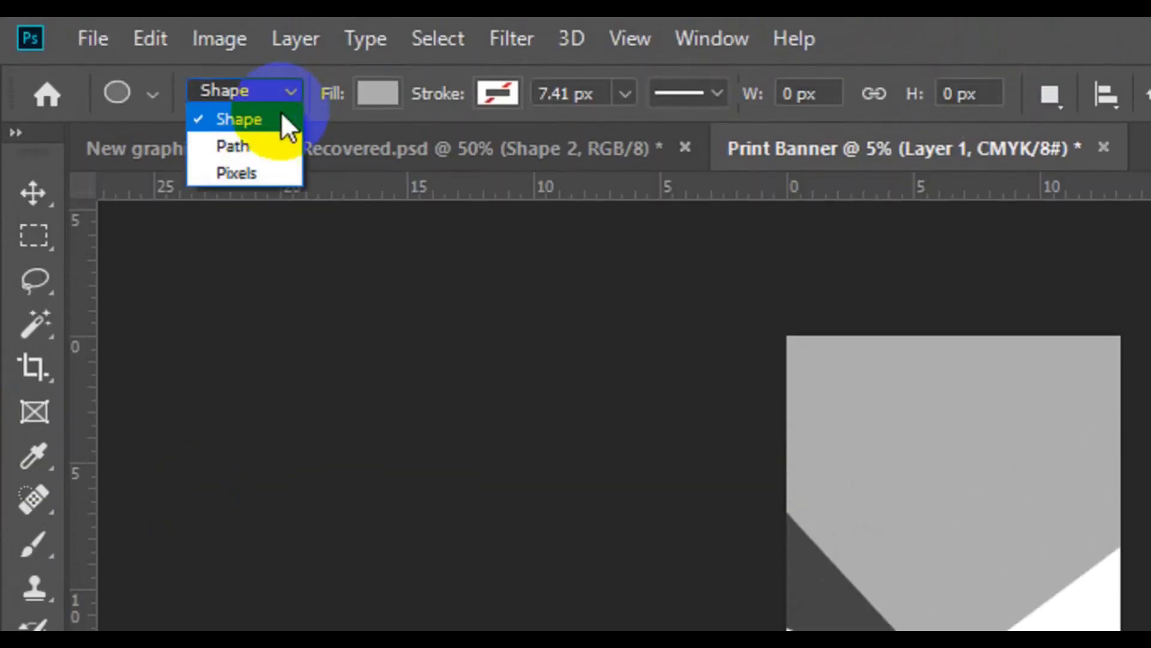
left_click(369, 93)
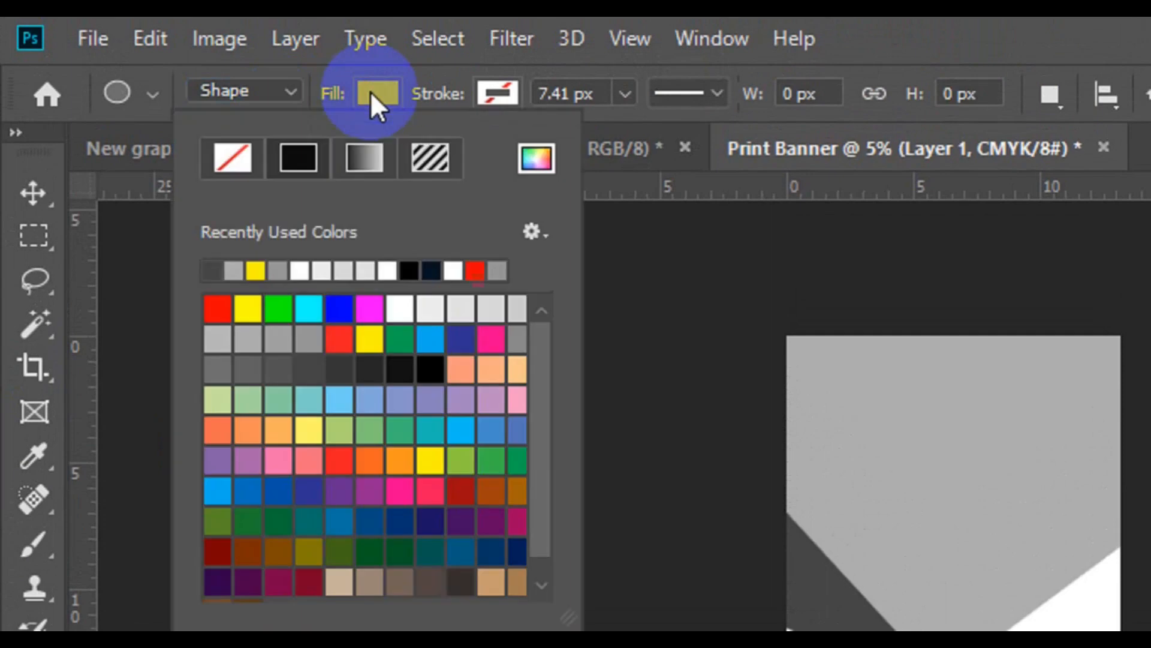
left_click(403, 430)
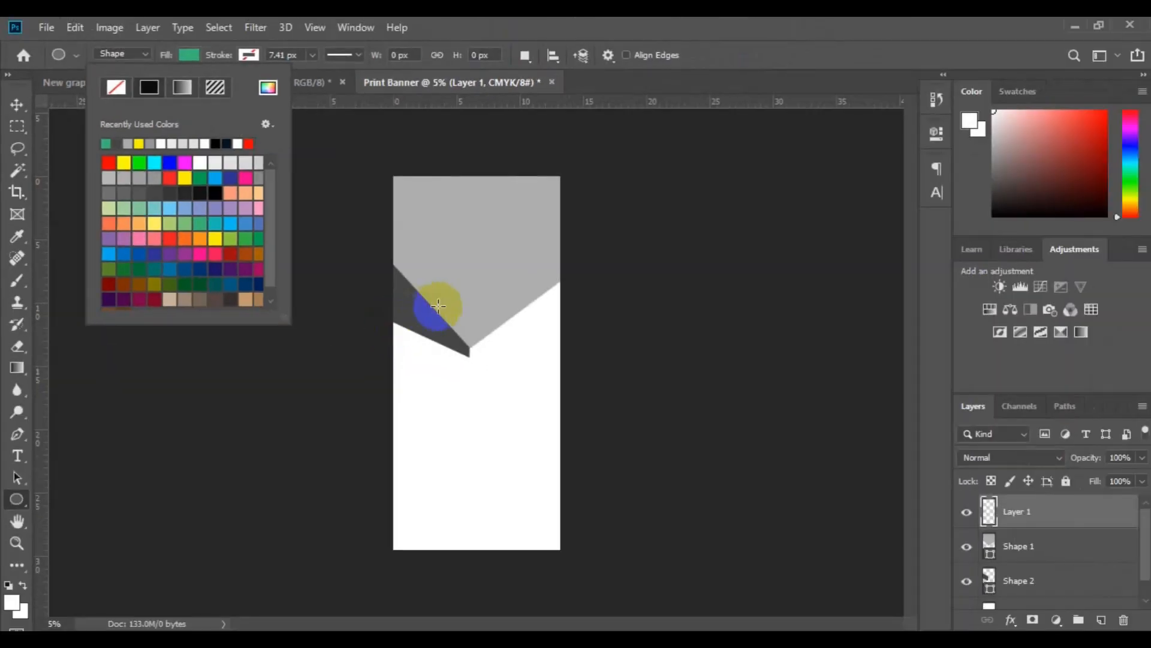
Draw a green circle about 2478 px across and centre it over the tip of the grey V.
left_click(435, 305)
left_click_drag(434, 305, 539, 429)
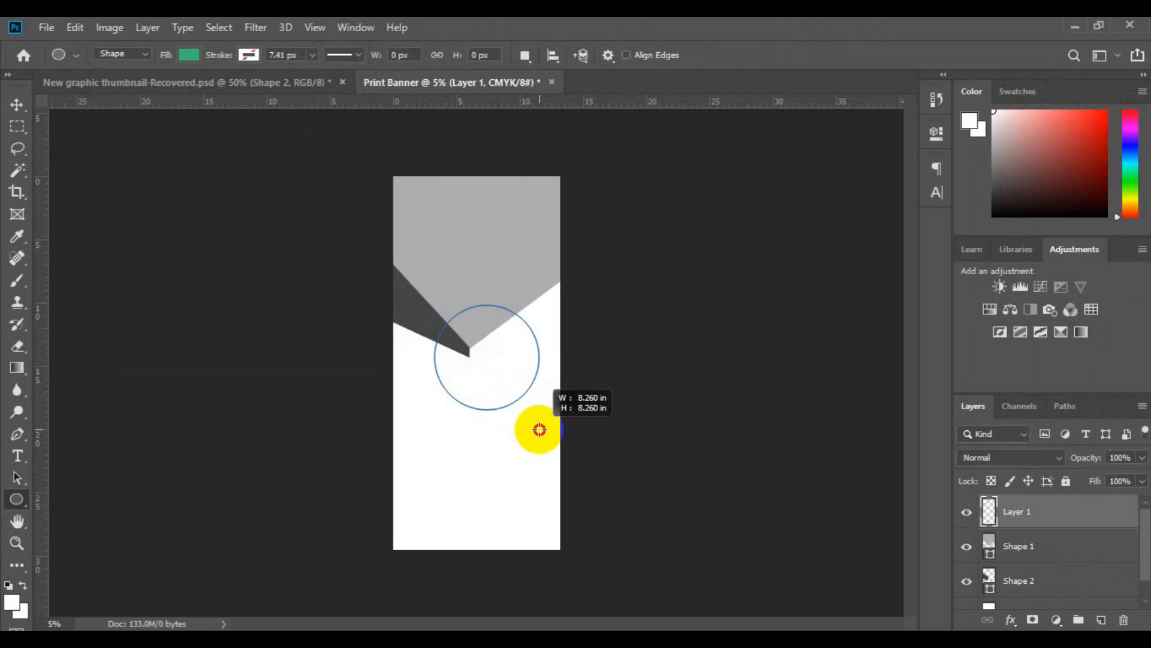
left_click_drag(539, 429, 540, 430)
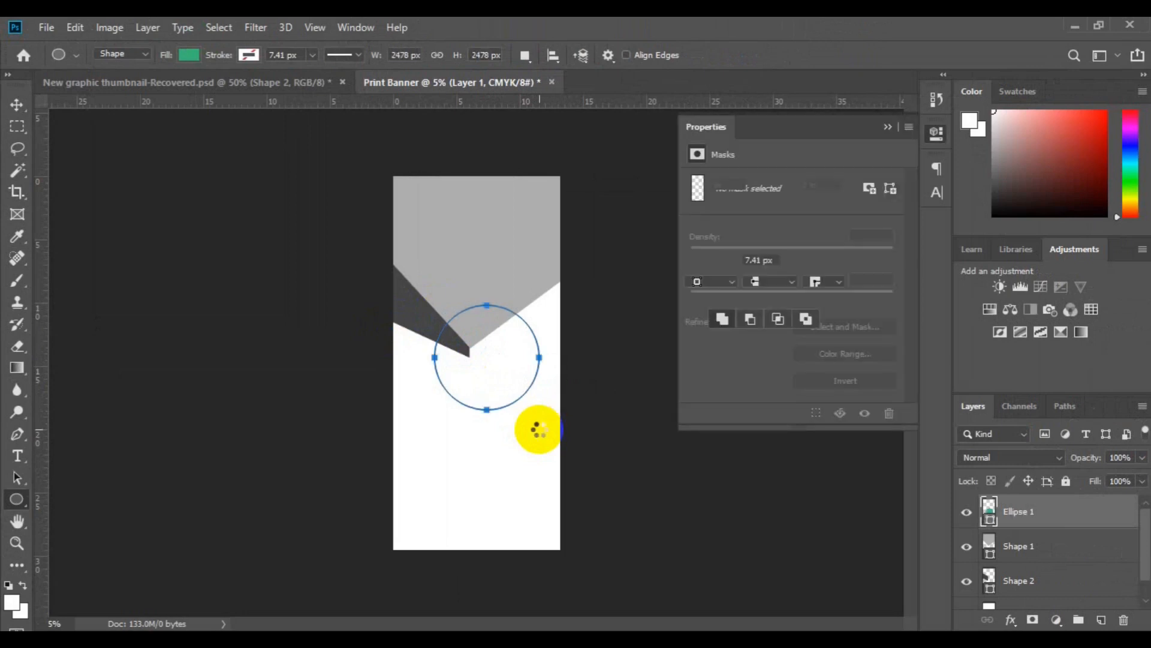
left_click(18, 107)
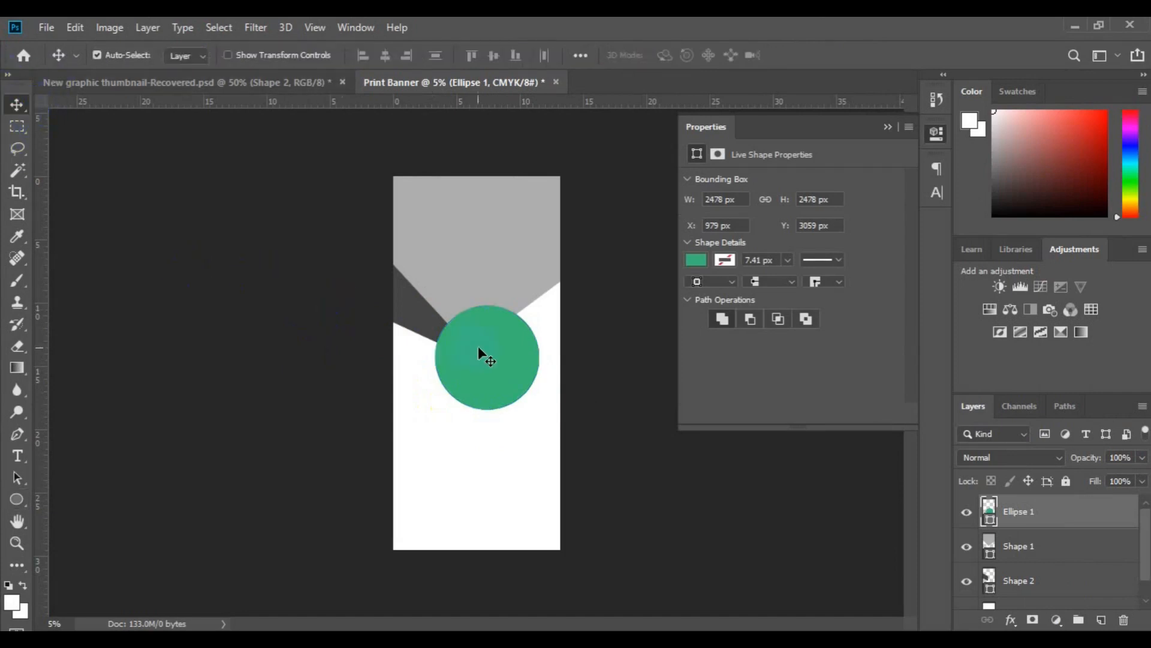
left_click_drag(479, 346, 469, 320)
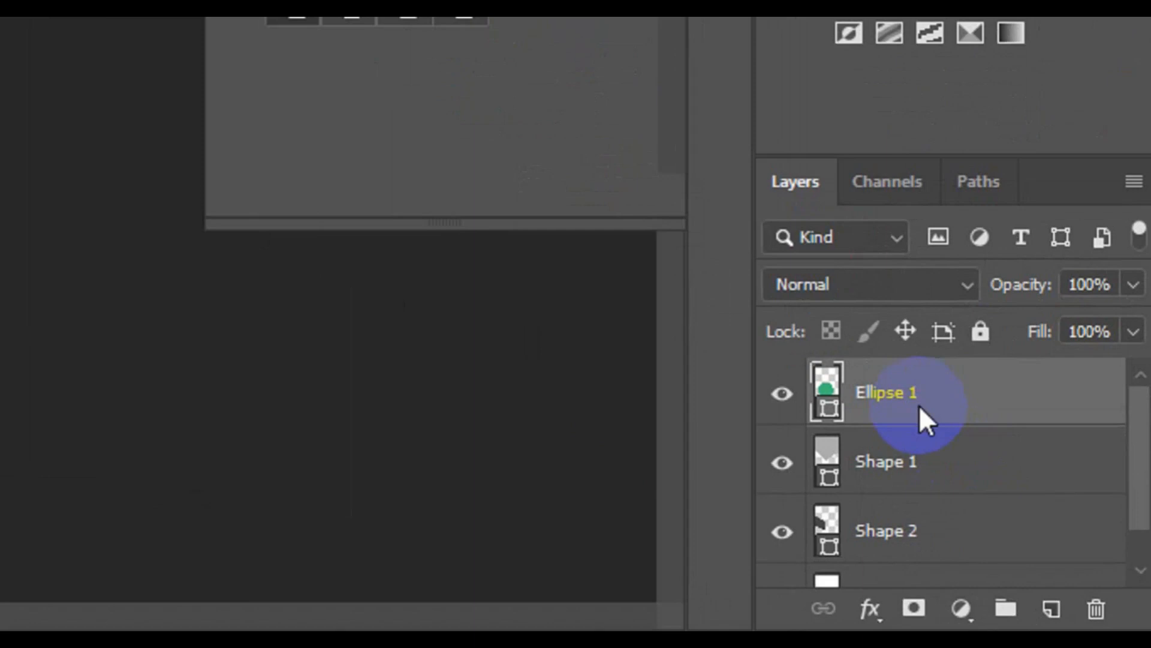
Duplicate the Ellipse 1 layer as Ellipse 2.
right_click(921, 412)
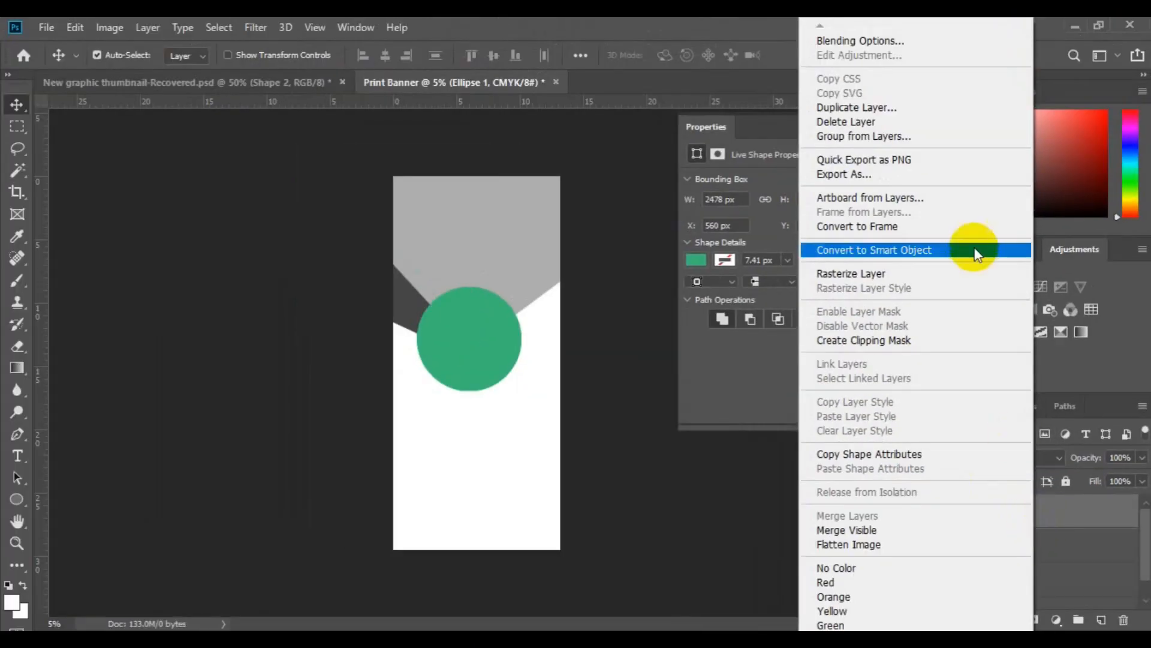
left_click(874, 107)
left_click(543, 198)
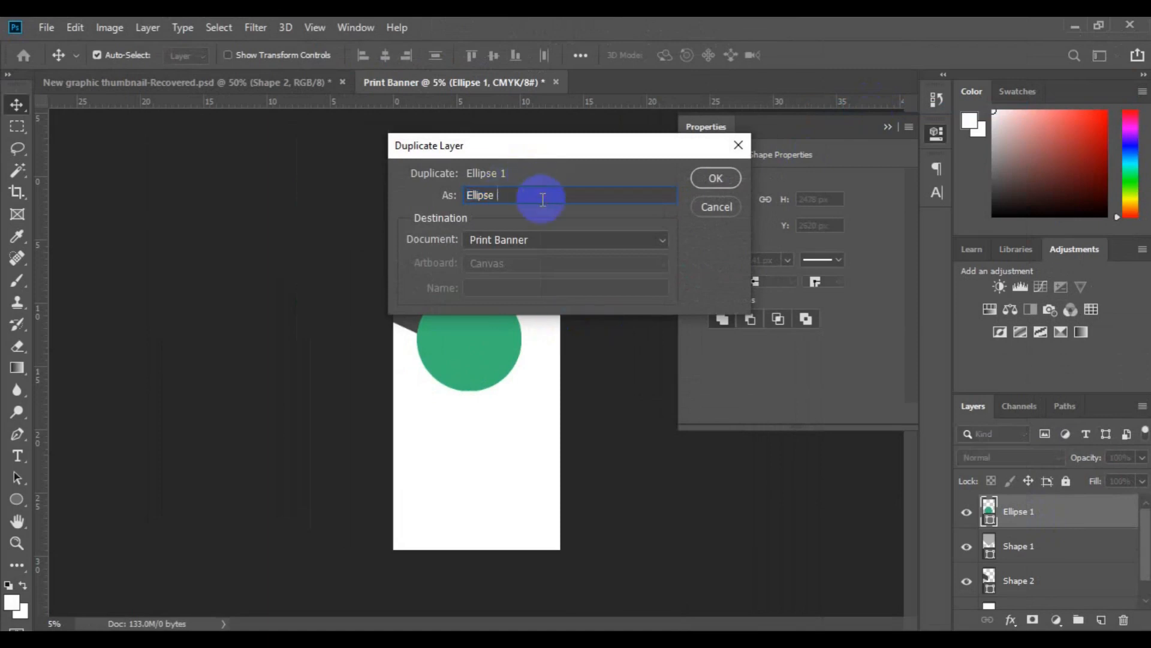
type("2")
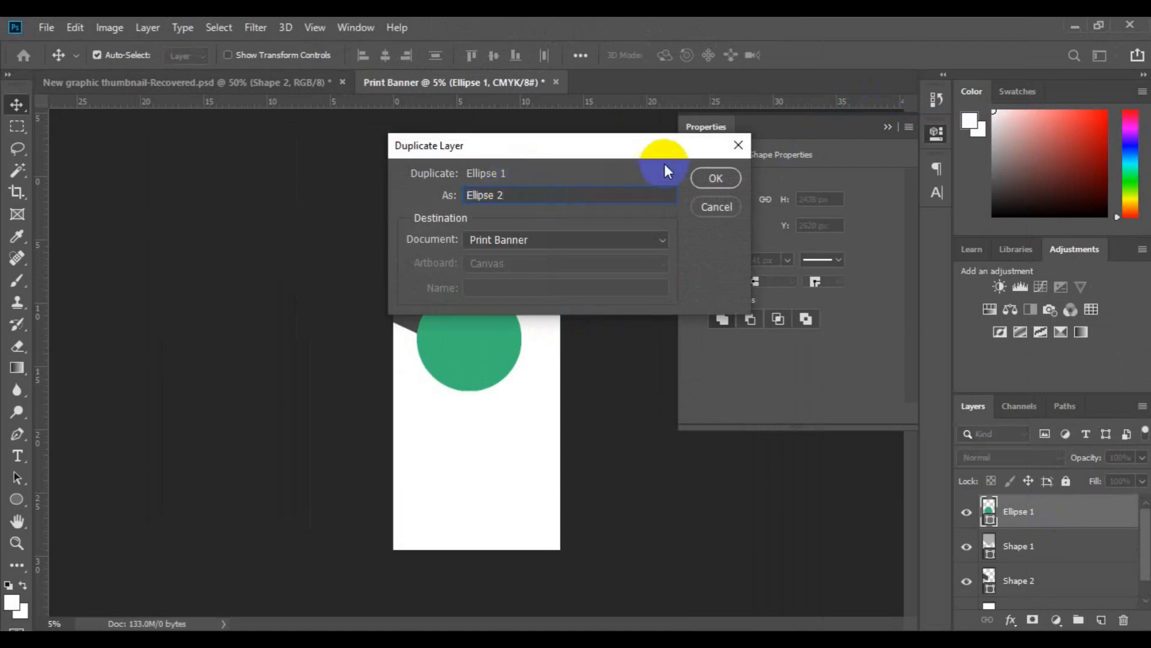
left_click(705, 178)
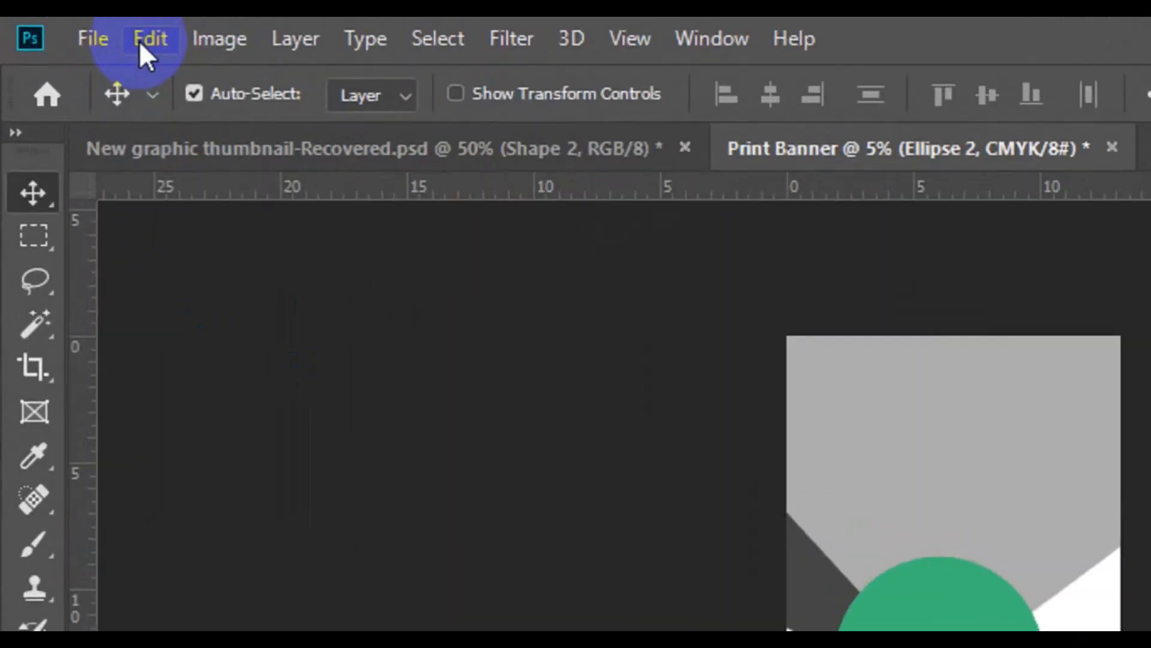
Scale Ellipse 2 down proportionally around its centre to about 2338 px across and change its fill to grey.
left_click(70, 28)
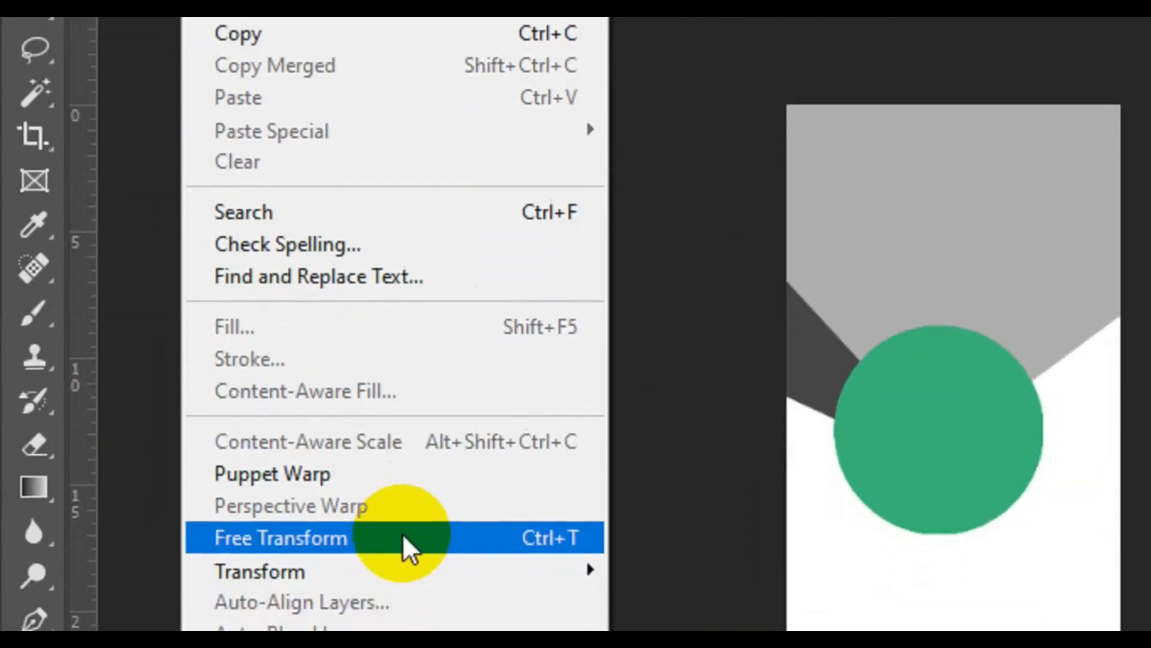
left_click(424, 532)
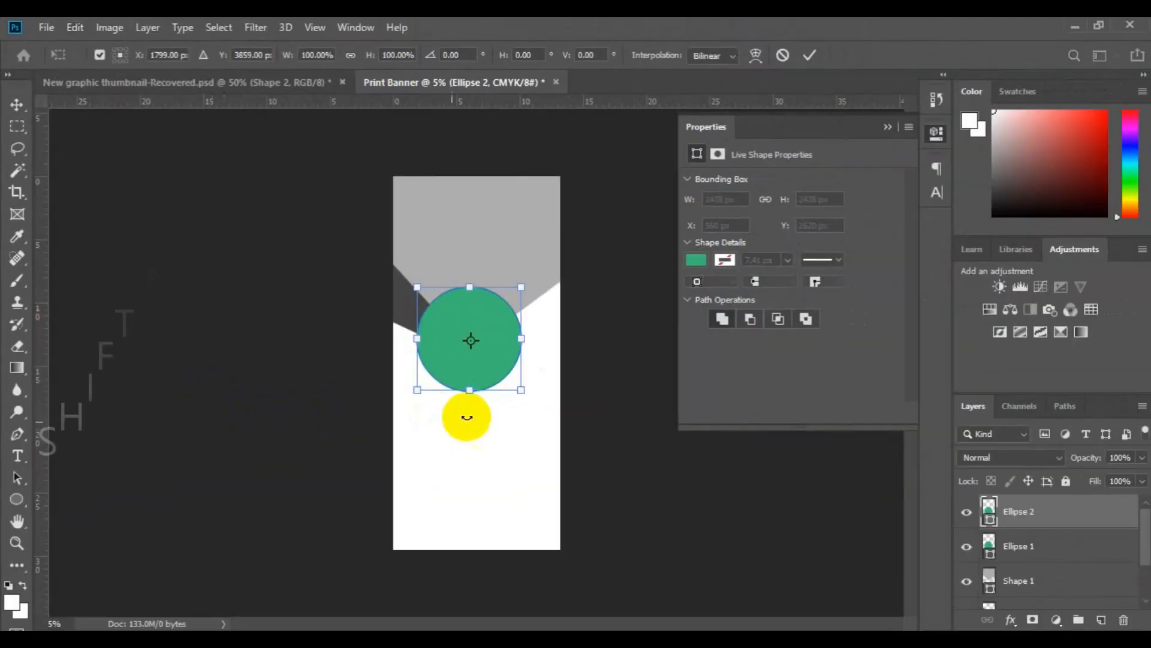
left_click_drag(522, 393, 514, 388)
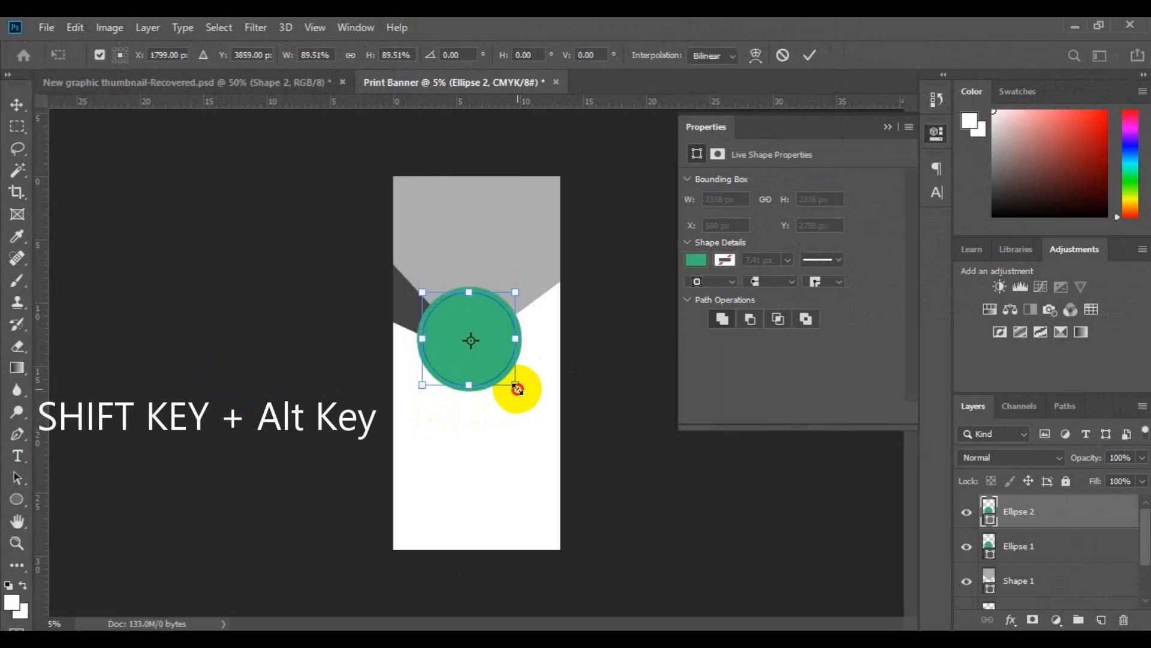
left_click_drag(516, 389, 518, 390)
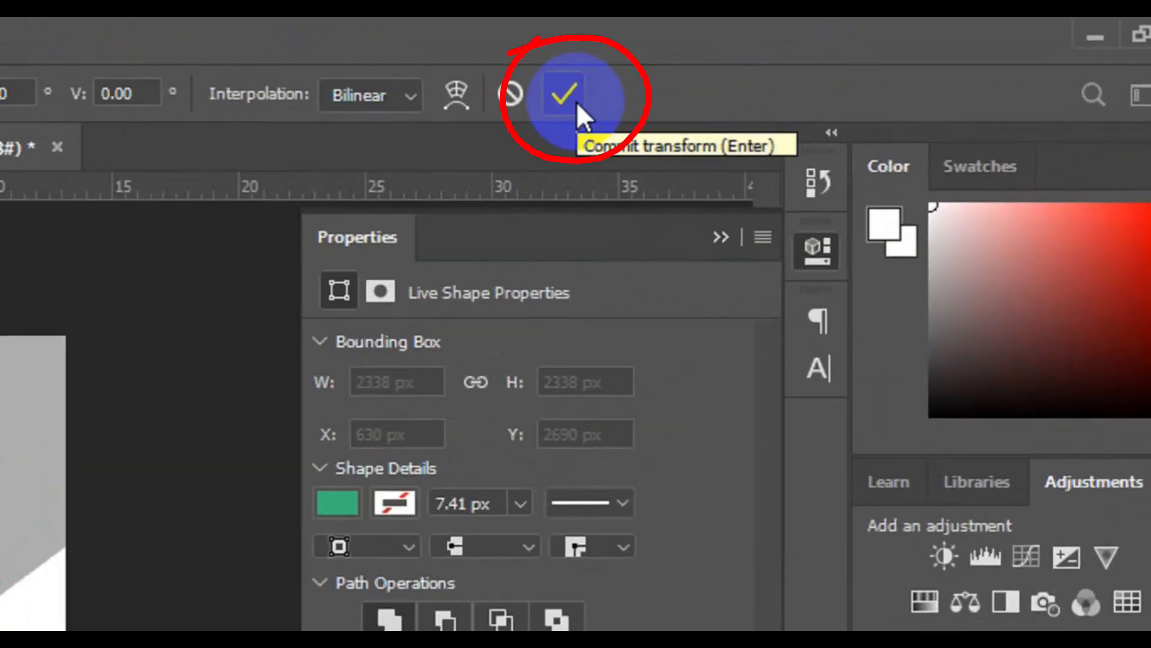
left_click(577, 101)
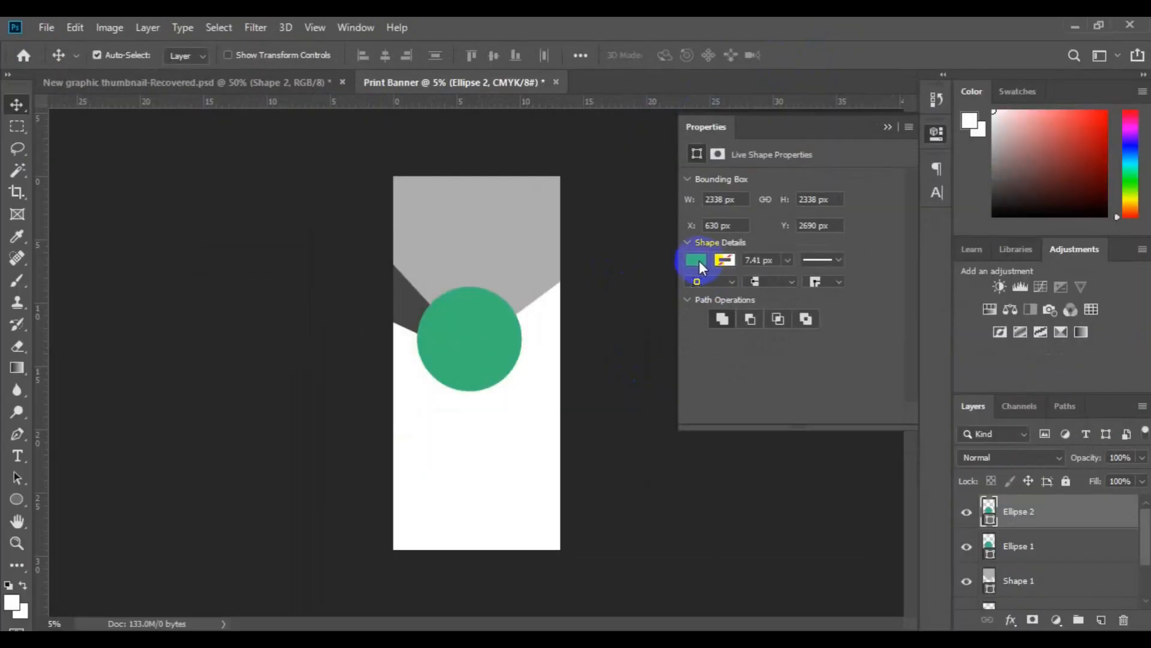
left_click(697, 260)
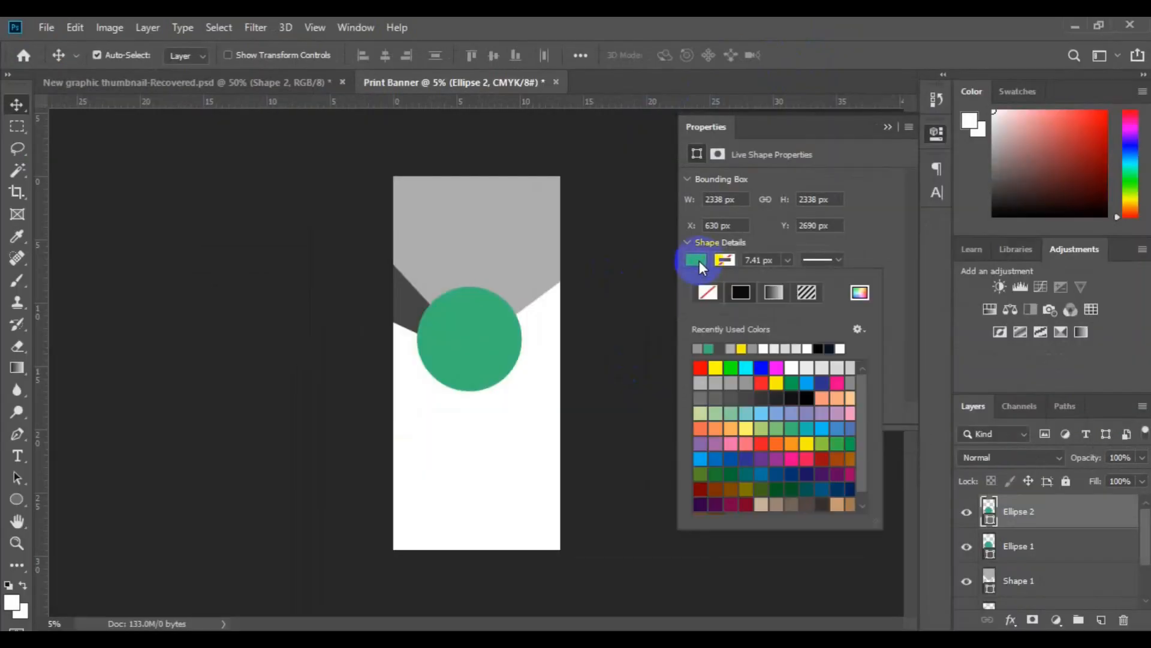
left_click(735, 383)
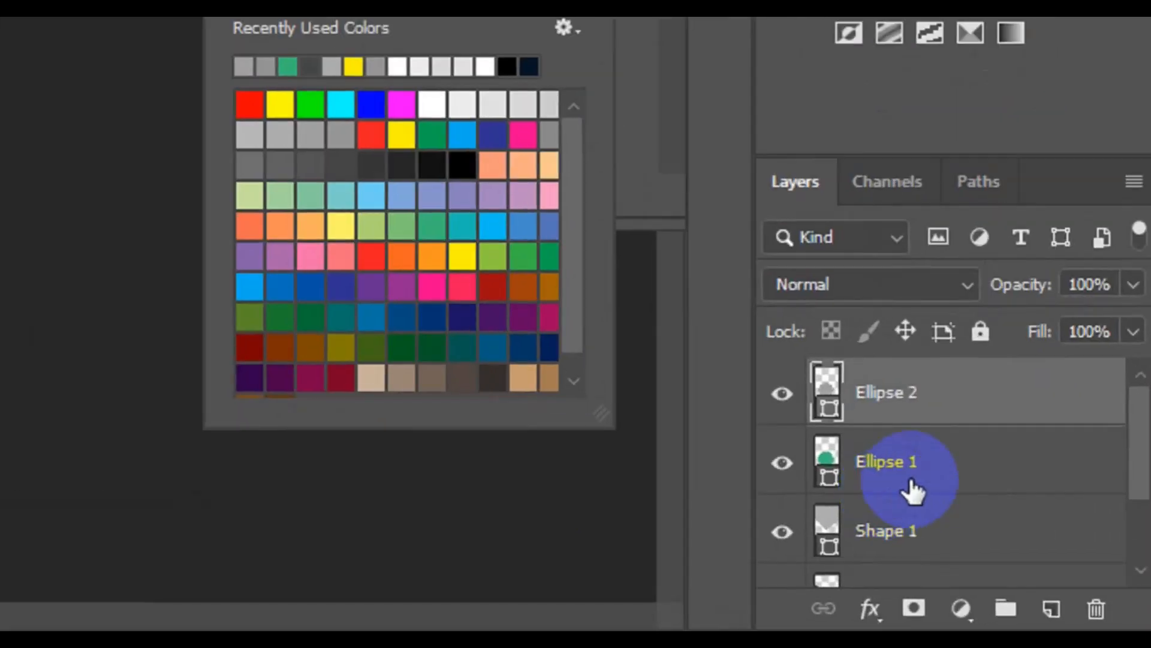
Duplicate the Ellipse 1 layer as Ellipse 3.
left_click(1036, 550)
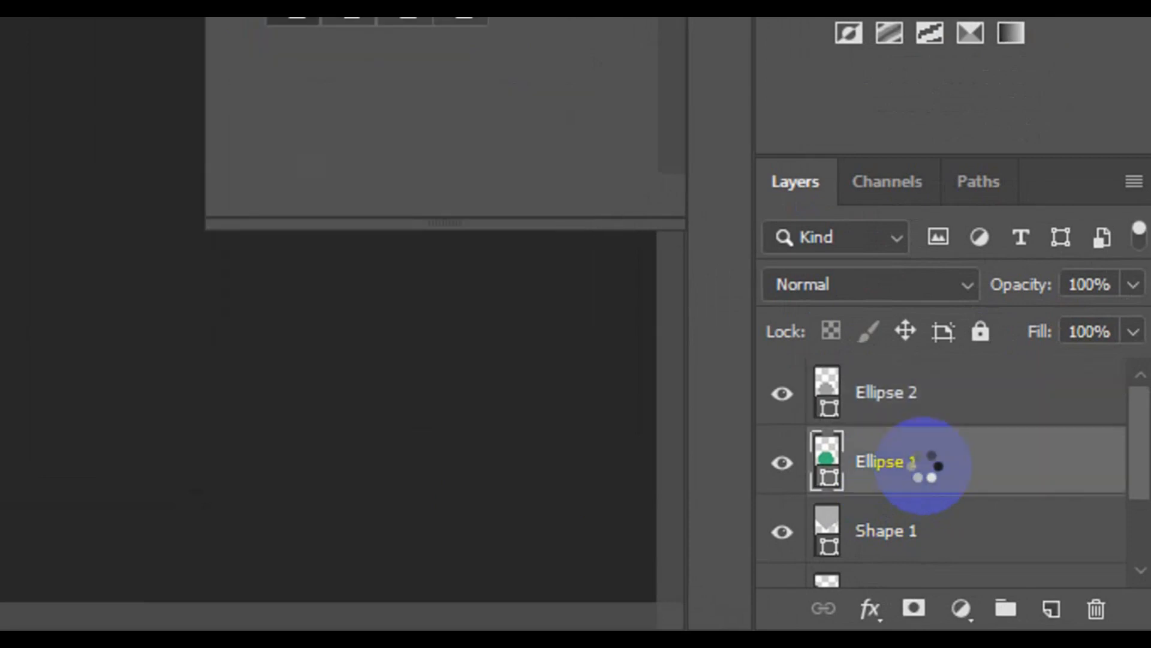
right_click(924, 466)
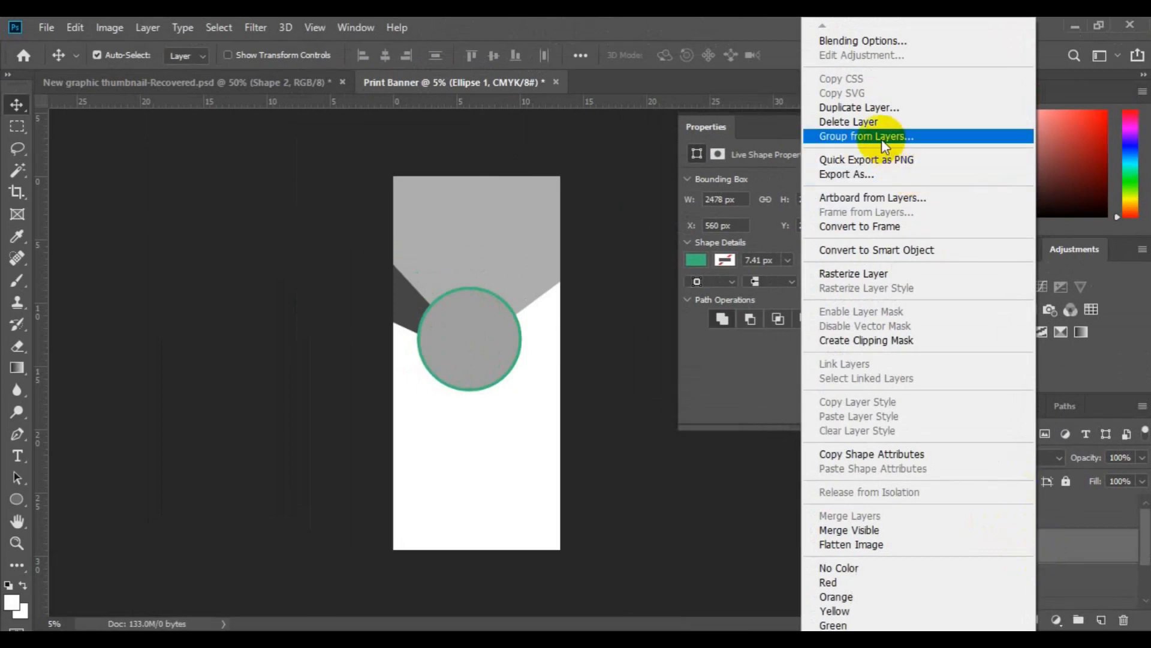
left_click(868, 115)
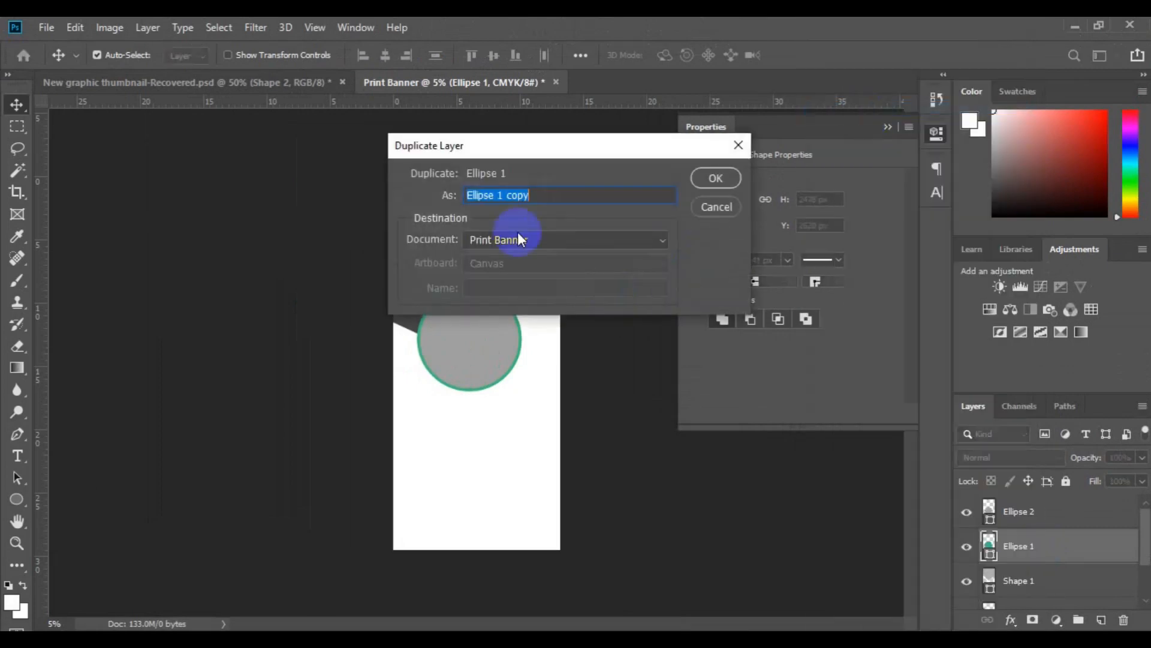
left_click(526, 196)
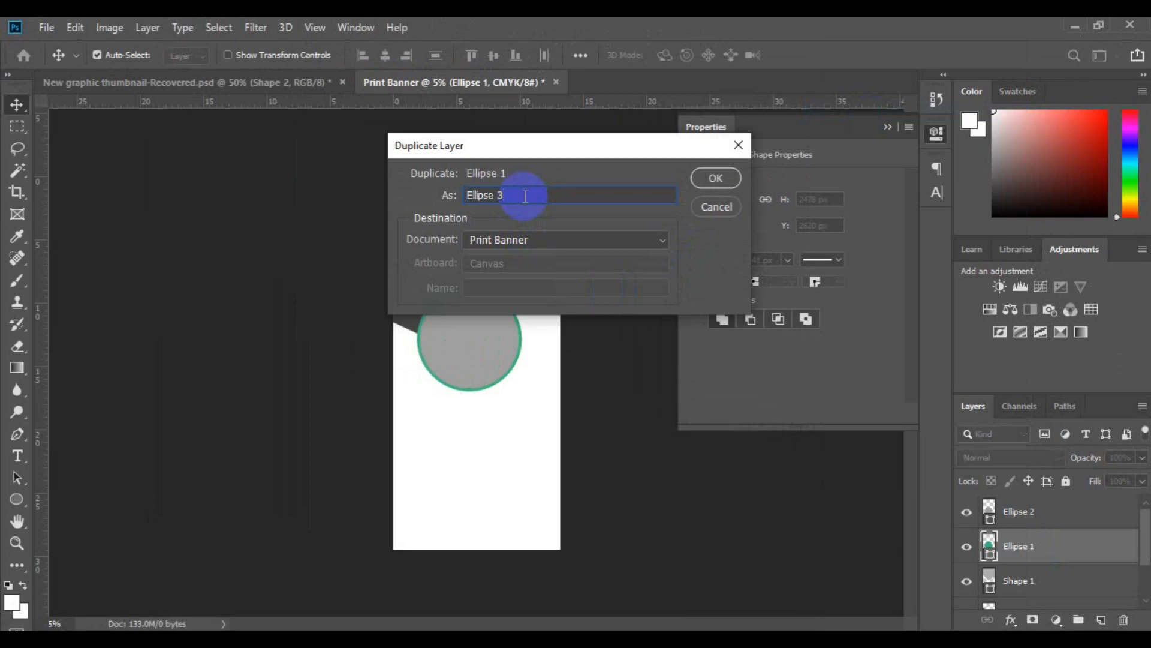
left_click(722, 176)
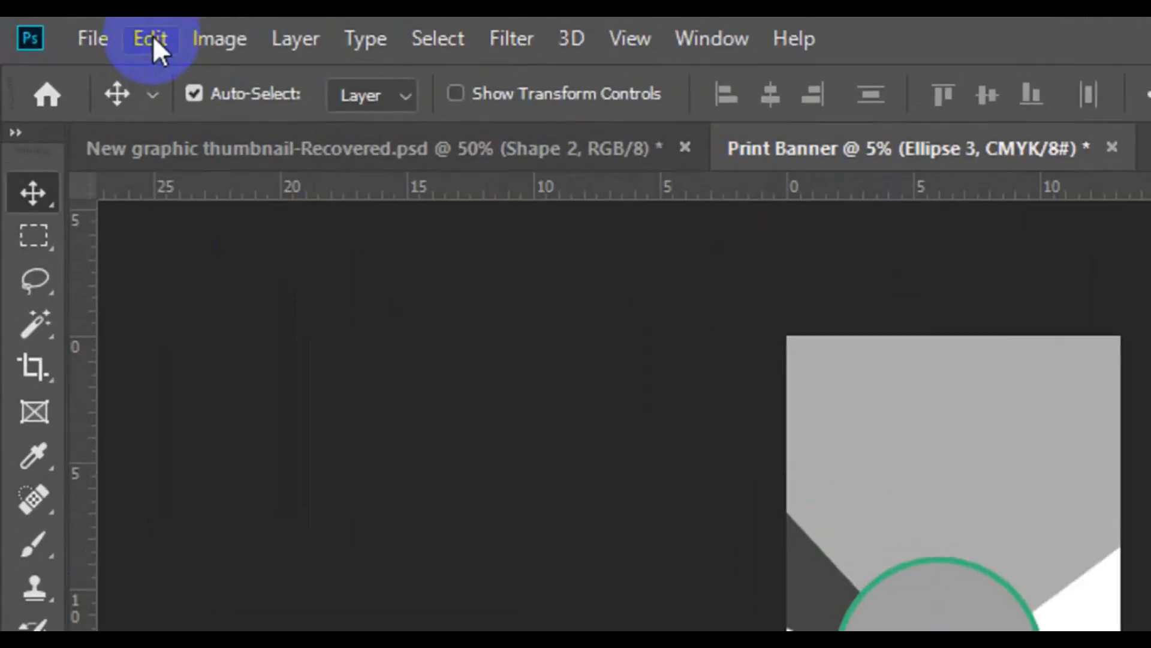
Scale Ellipse 3 down proportionally to about 31% and place it on the large circle's upper-right edge.
left_click(77, 27)
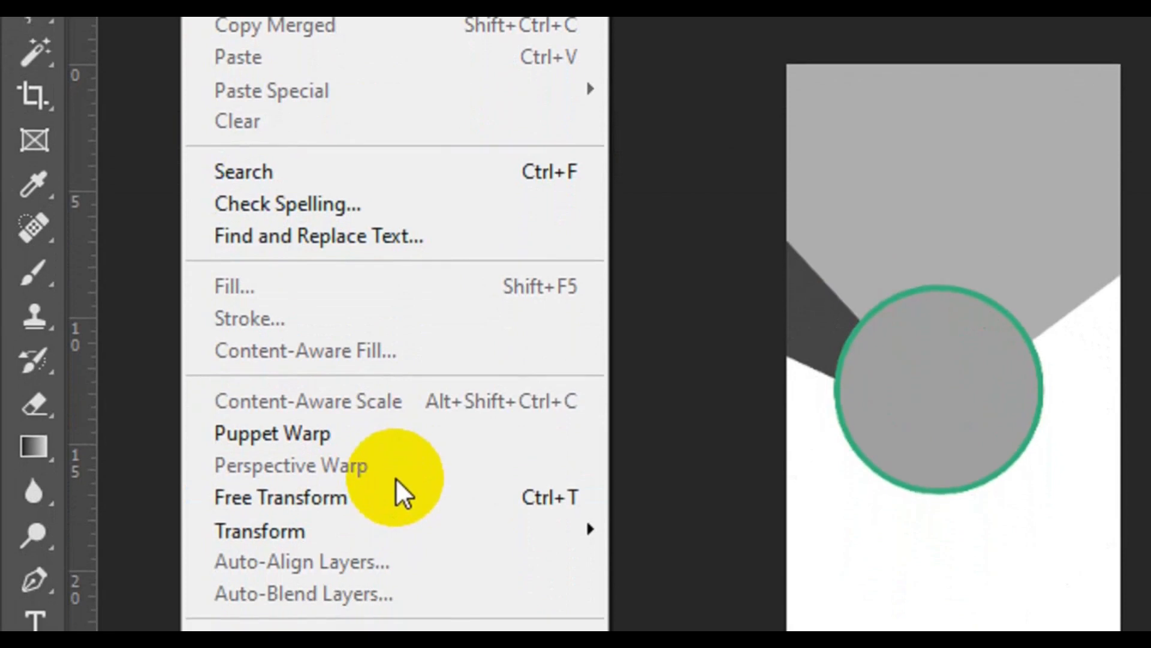
left_click(398, 488)
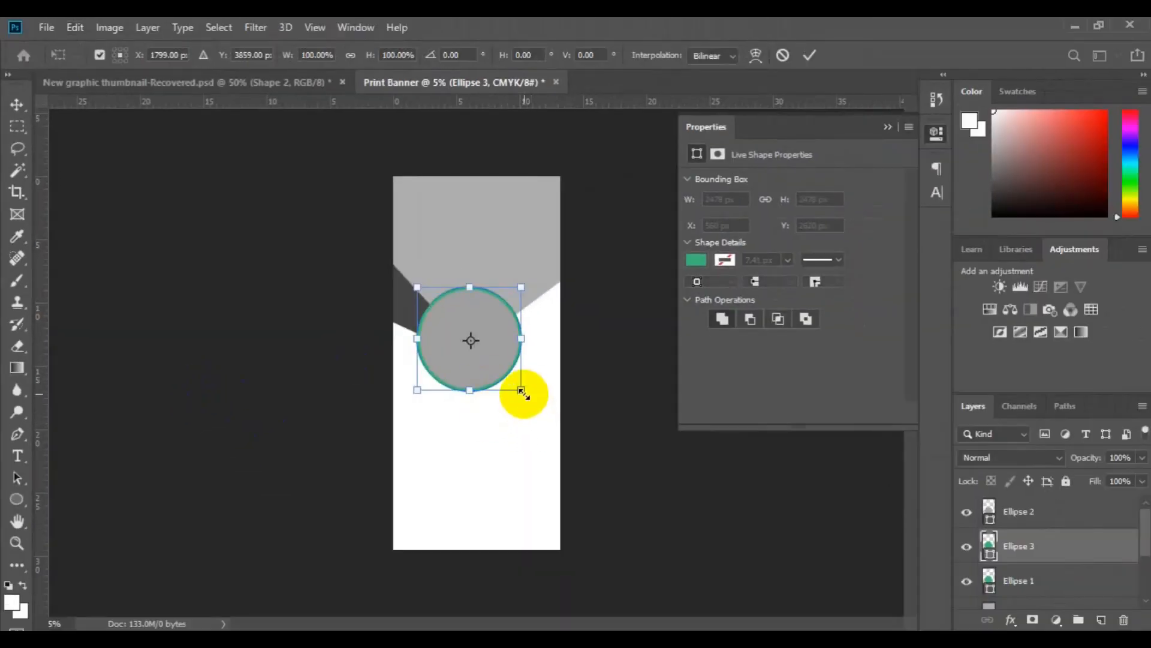
left_click_drag(524, 394, 491, 354)
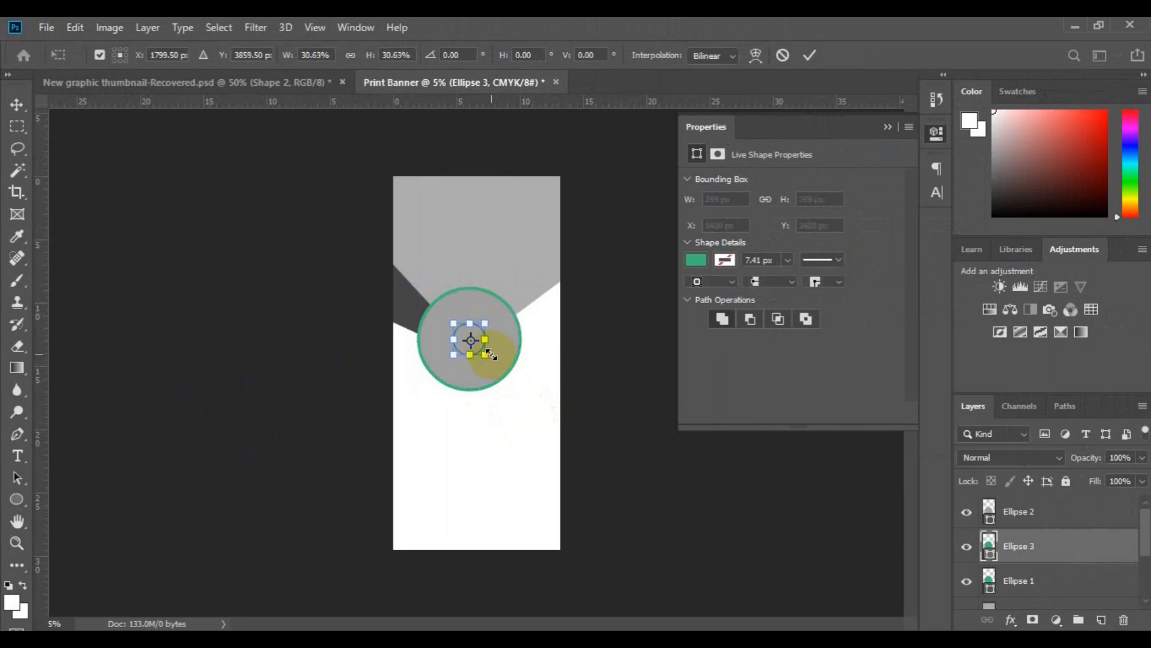
left_click_drag(459, 329, 507, 293)
key("Return")
Finish placing Ellipse 3 on the large circle's upper-right edge, and duplicate the Ellipse 2 layer as Ellipse 4.
left_click(469, 340)
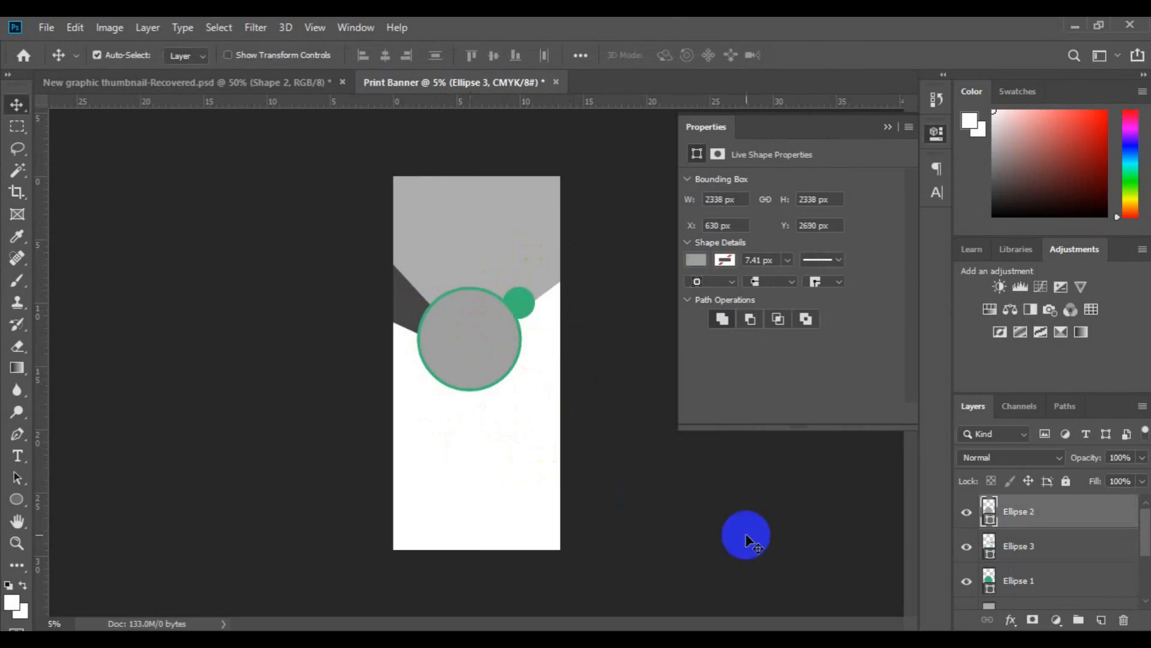
left_click(1049, 521)
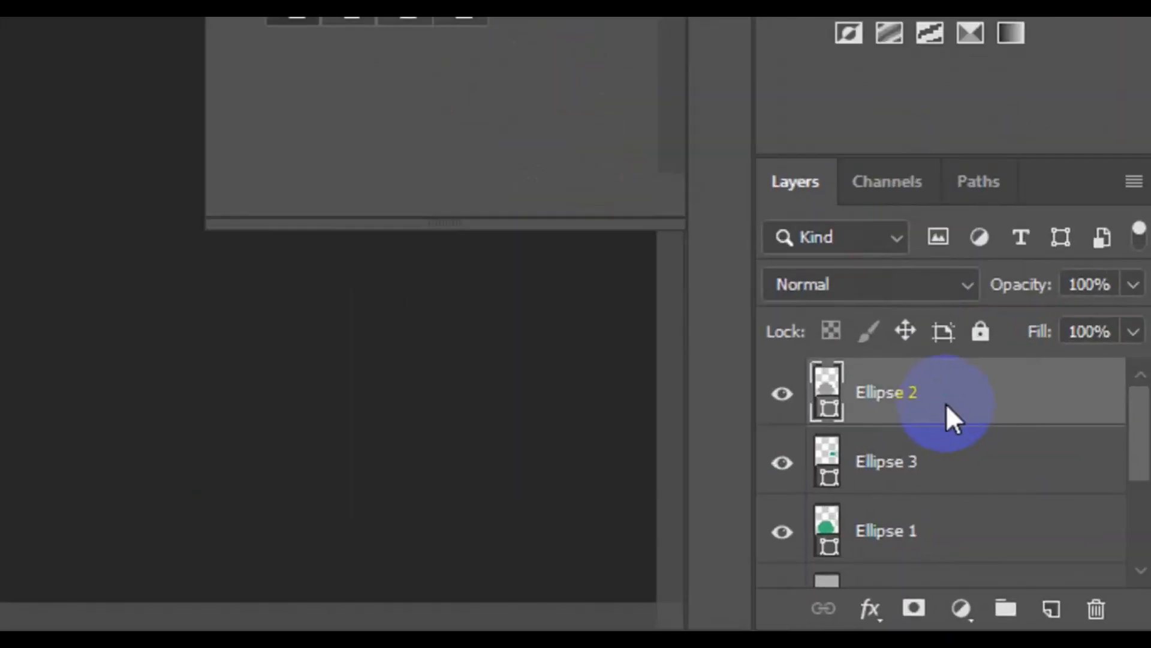
right_click(1050, 520)
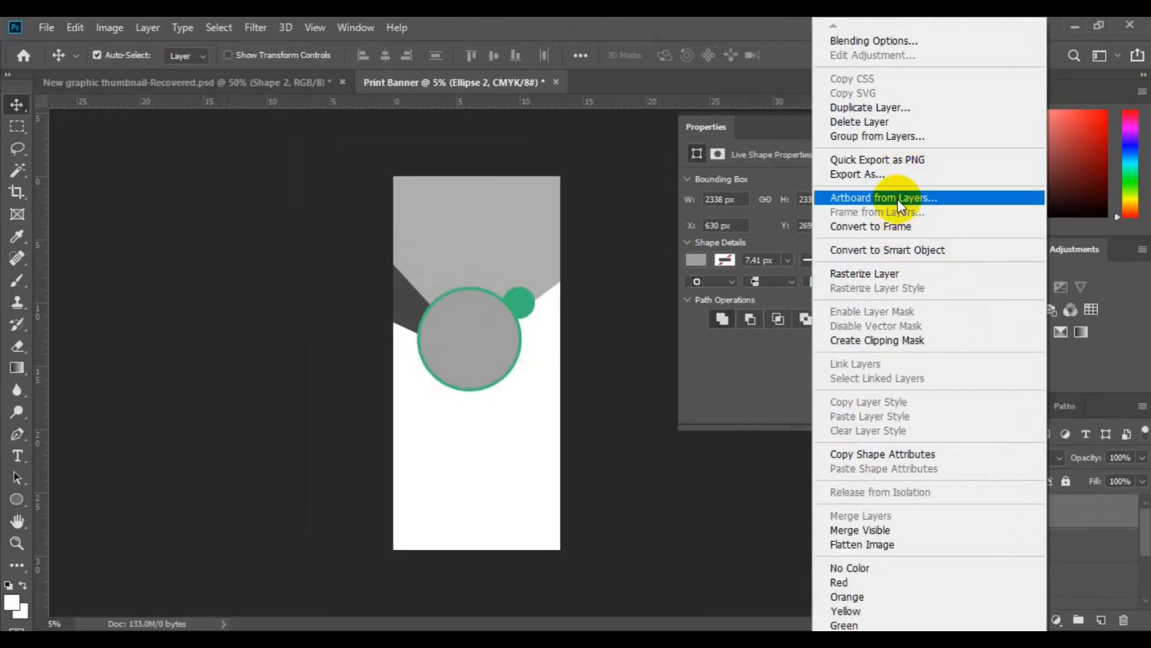
left_click(877, 108)
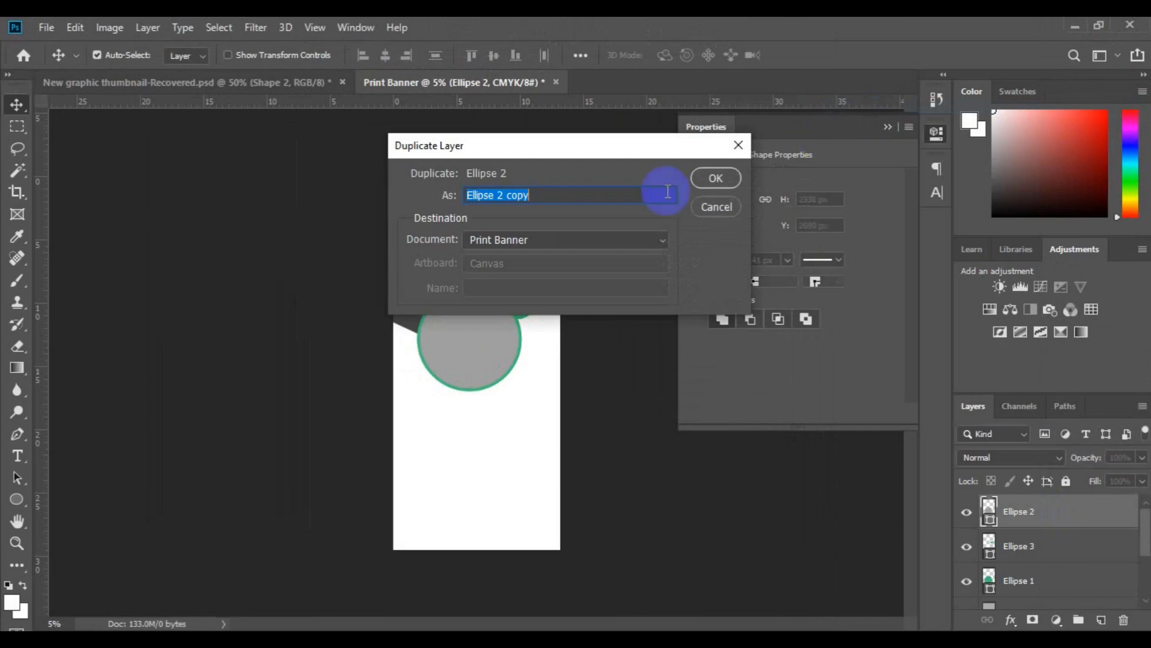
left_click(558, 193)
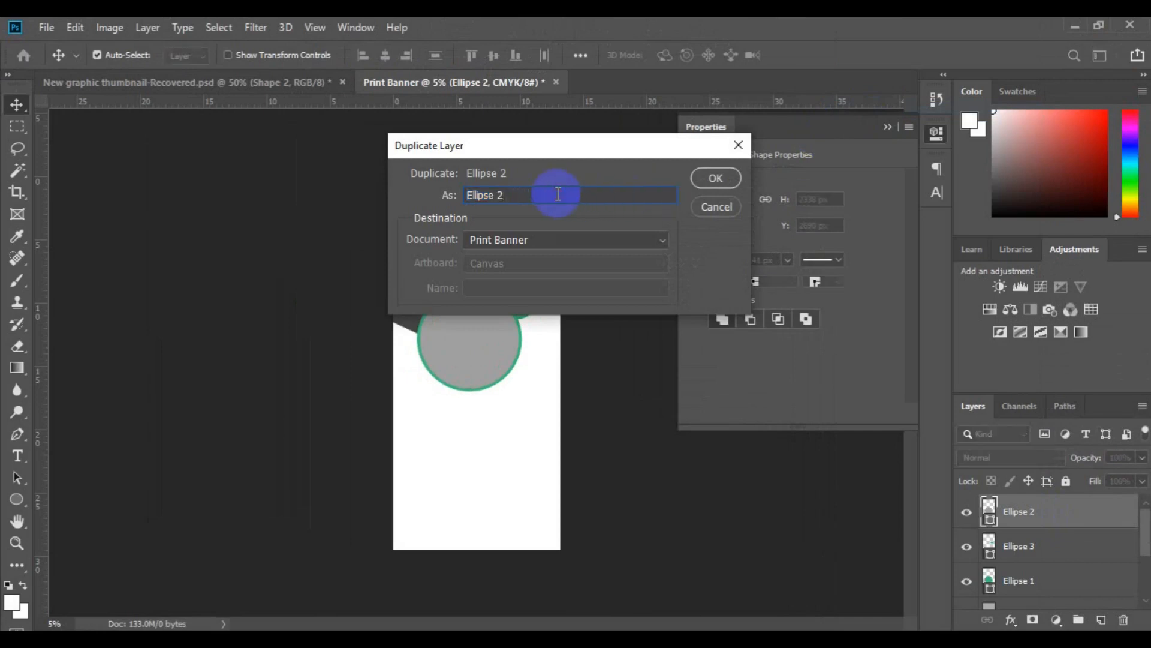
key("BackSpace")
type("4")
left_click(722, 183)
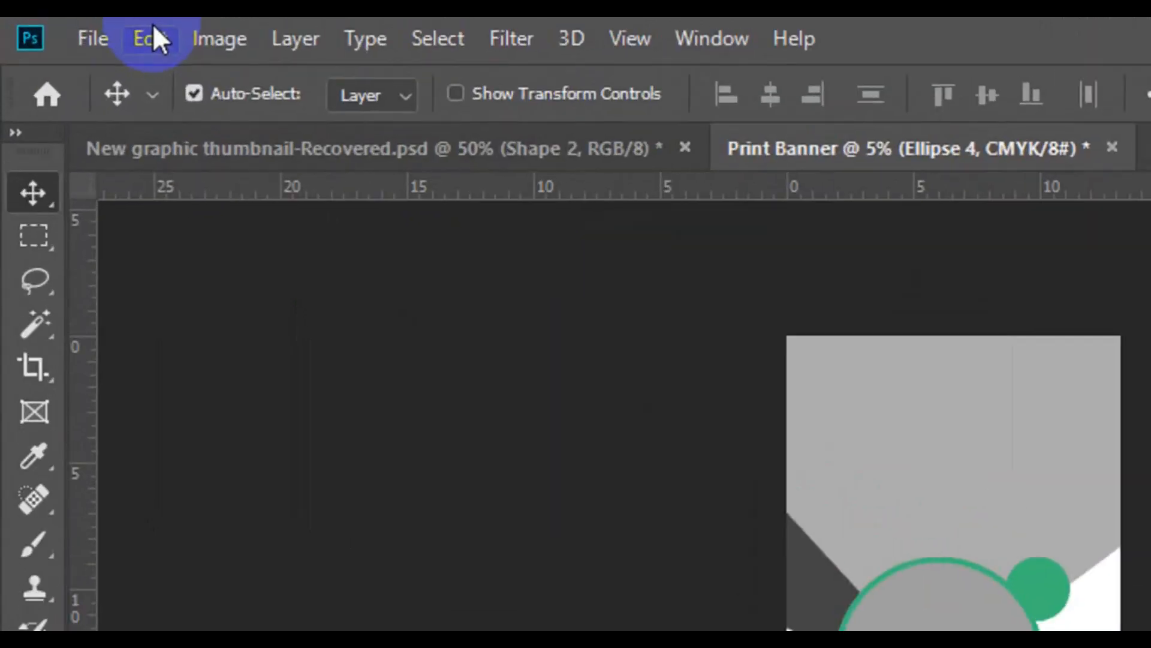
Scale Ellipse 4 down proportionally to about 60% and place it over the large circle's lower-right edge.
left_click(152, 36)
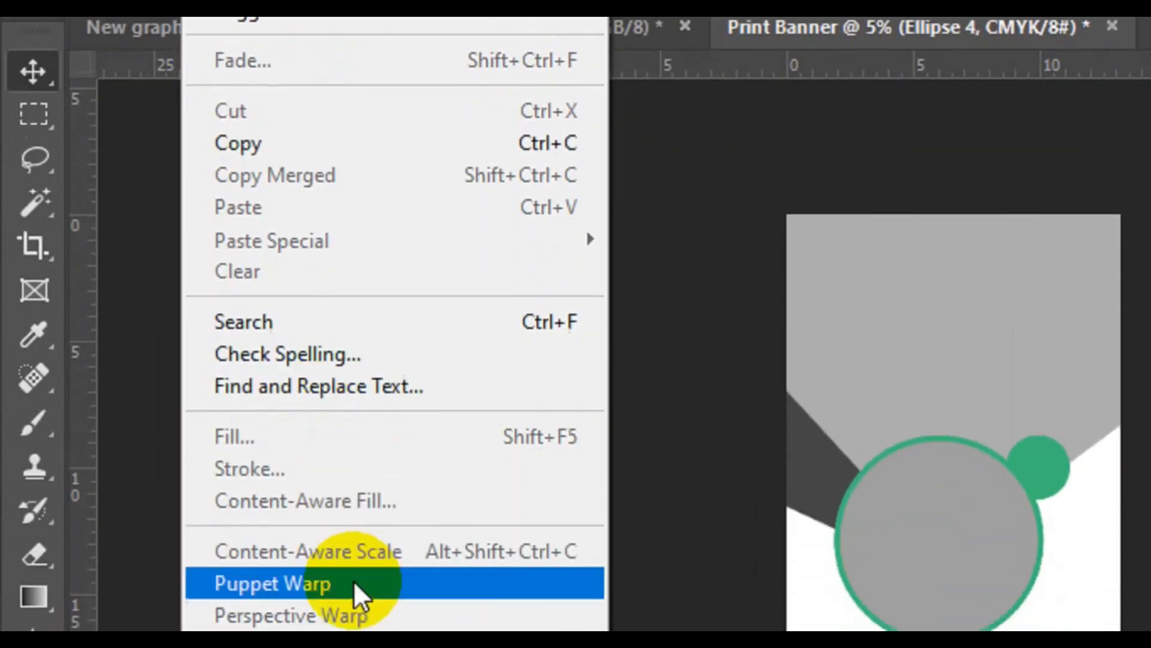
left_click(358, 485)
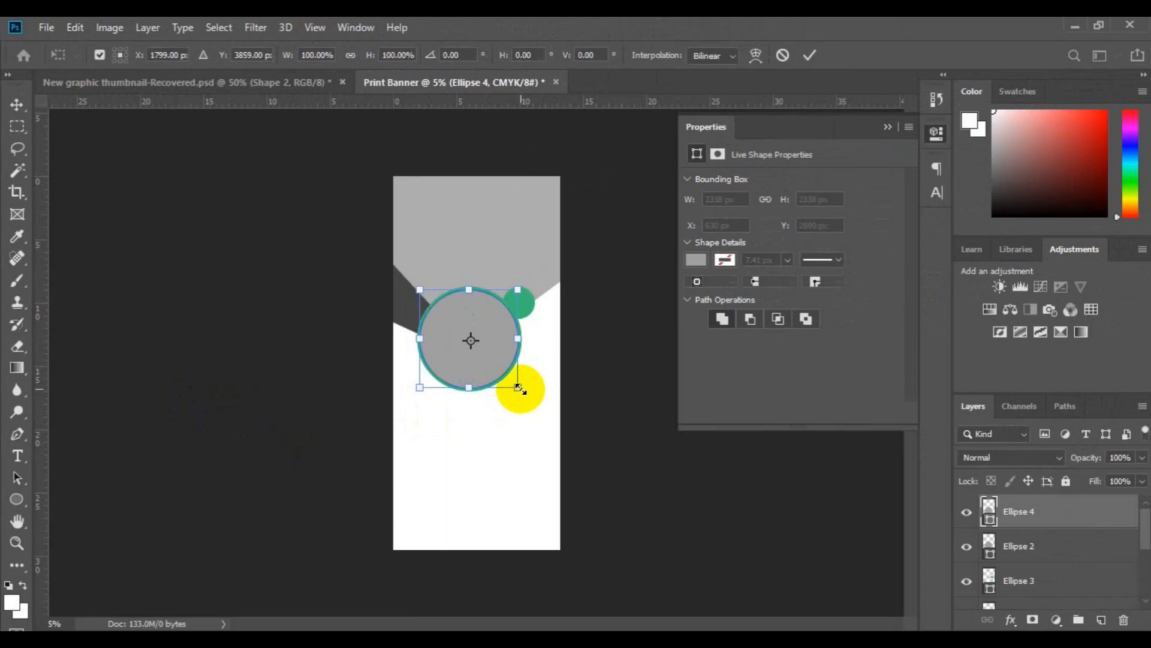
left_click_drag(521, 390, 482, 380)
left_click_drag(537, 410, 532, 406)
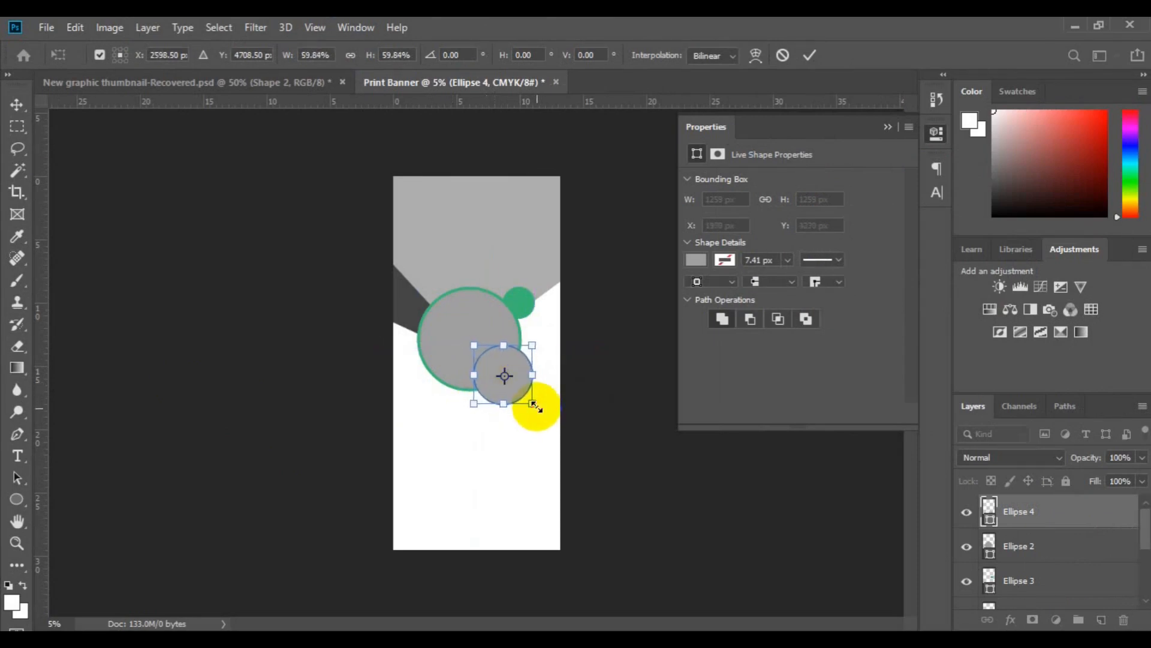
left_click(807, 63)
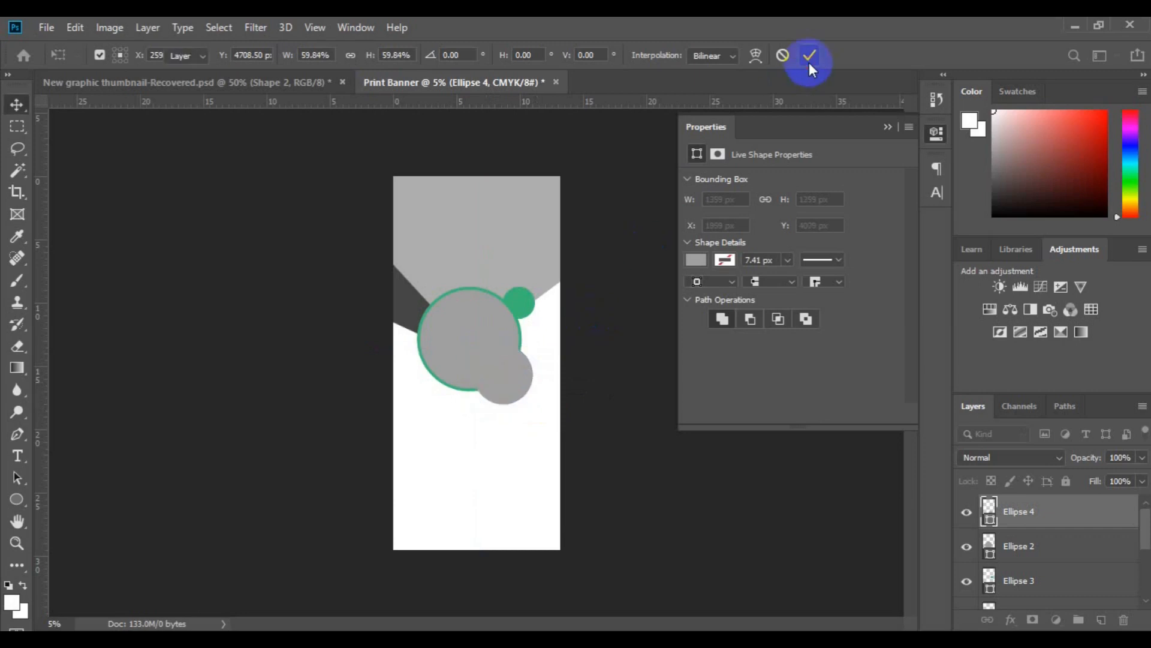
Change the fill of Ellipse 4 to light grey.
left_click(699, 260)
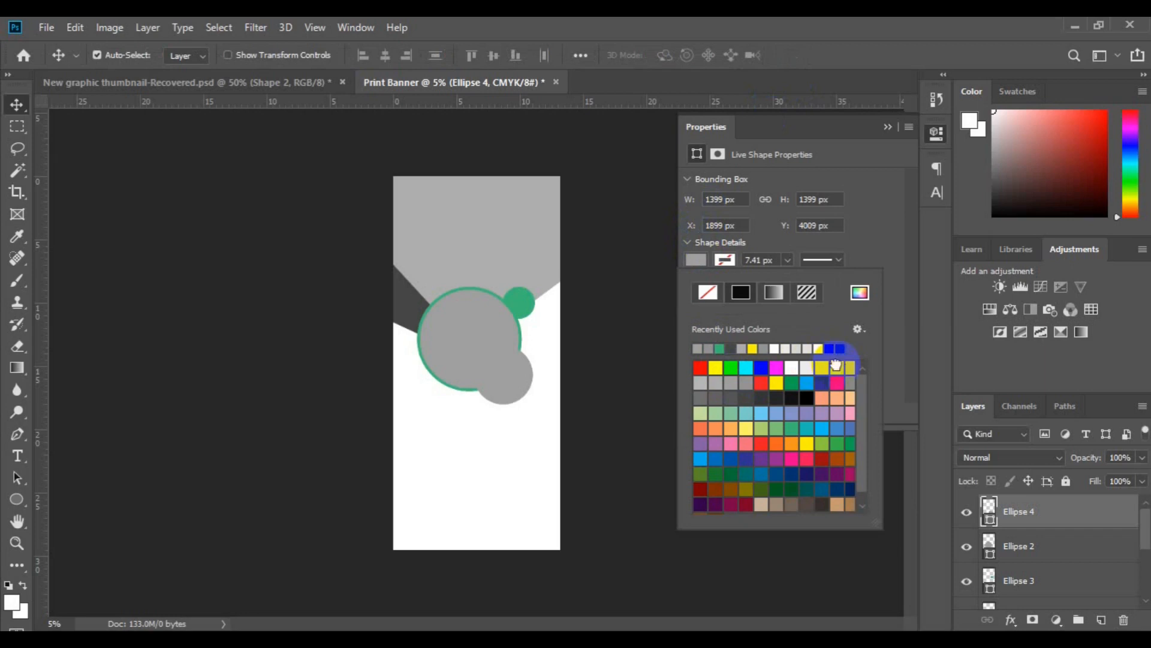
left_click(838, 364)
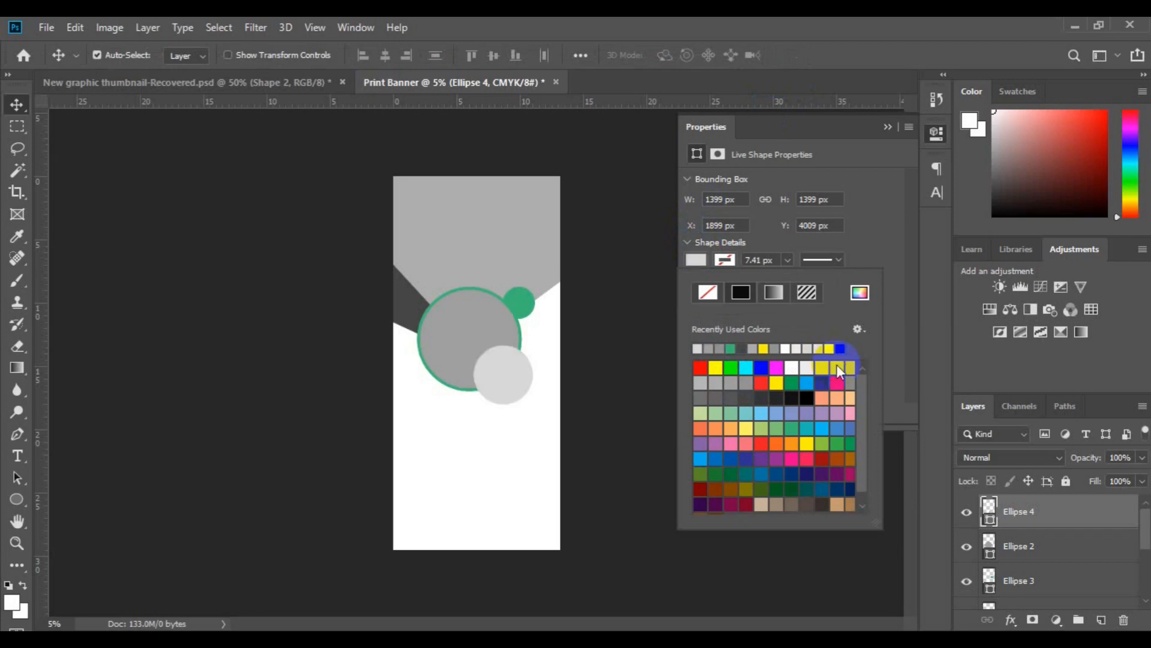
left_click(501, 387)
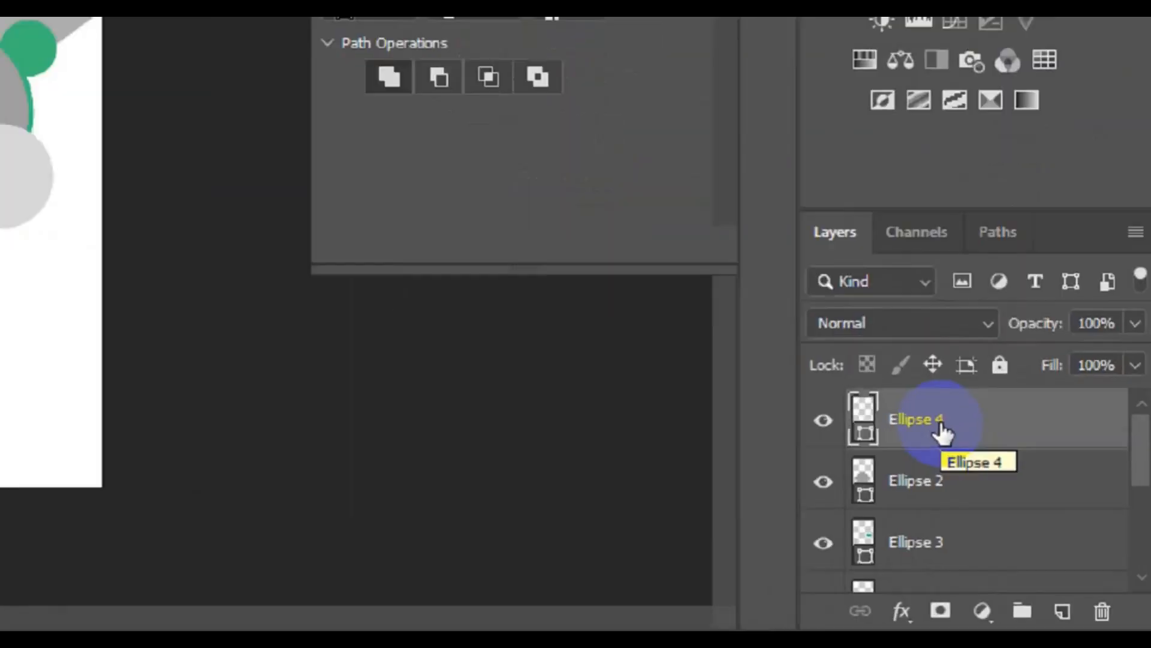
Duplicate the Ellipse 4 layer as Ellipse 5 and change the copy's fill to medium grey.
right_click(1032, 517)
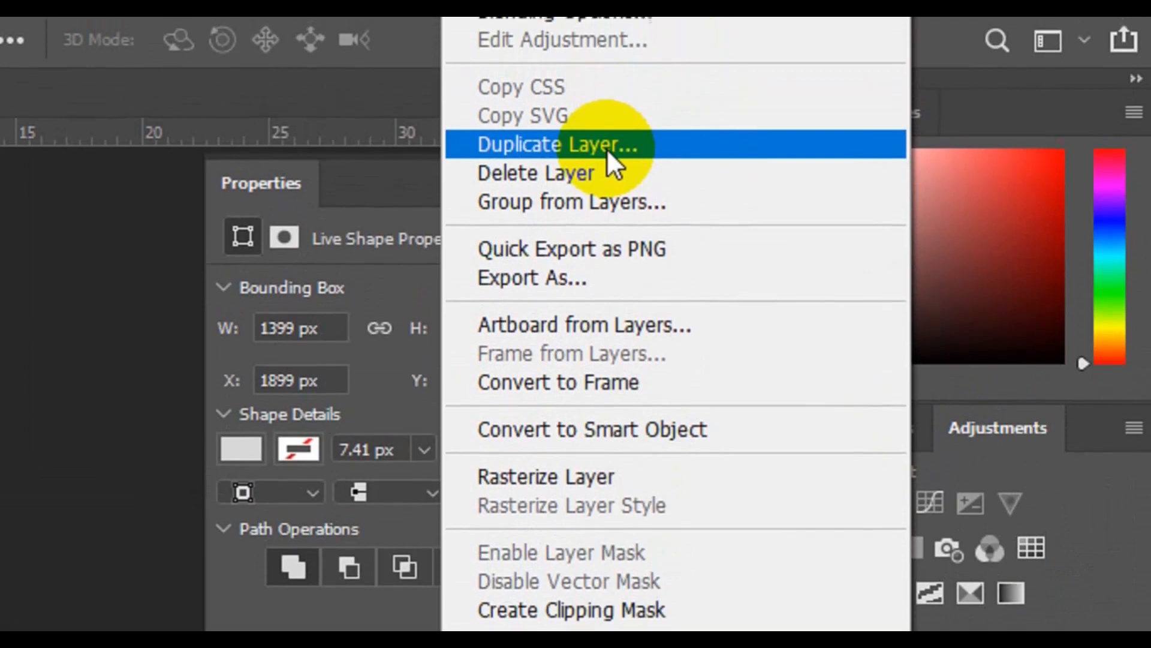
left_click(607, 89)
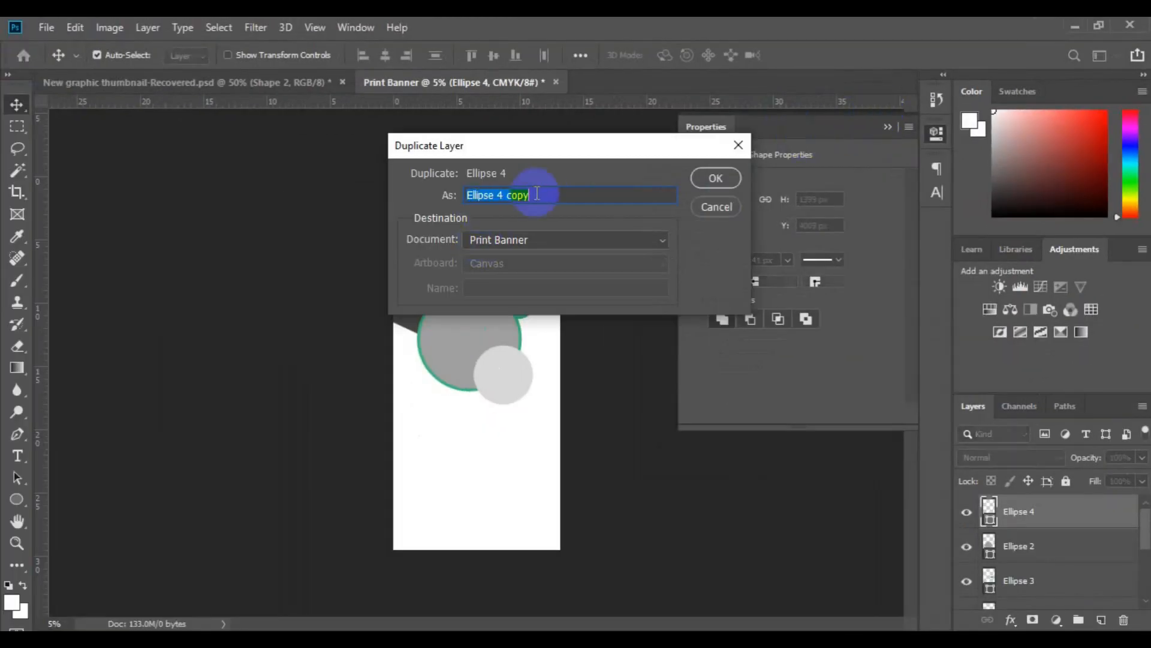
left_click(547, 192)
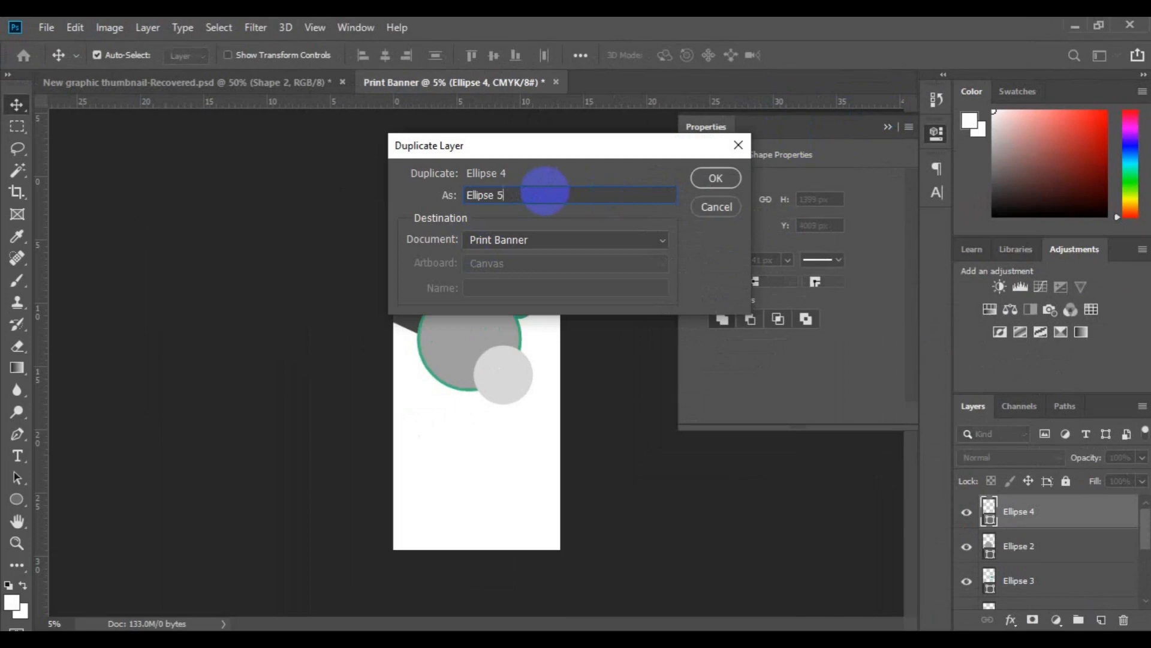
left_click(707, 178)
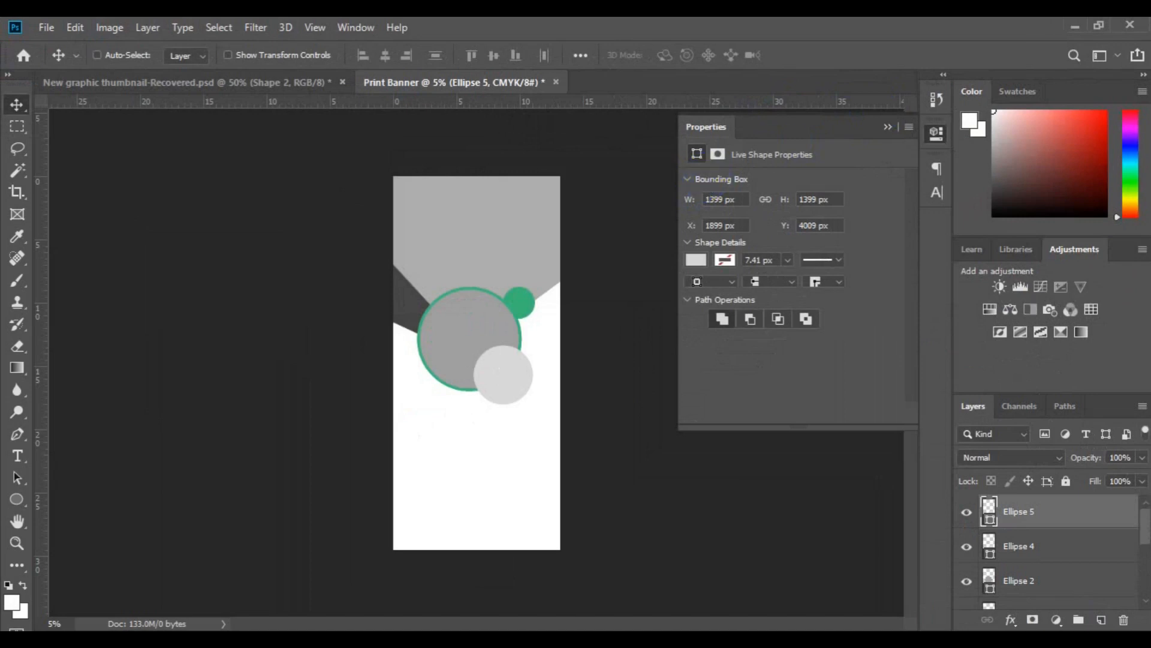
left_click(697, 260)
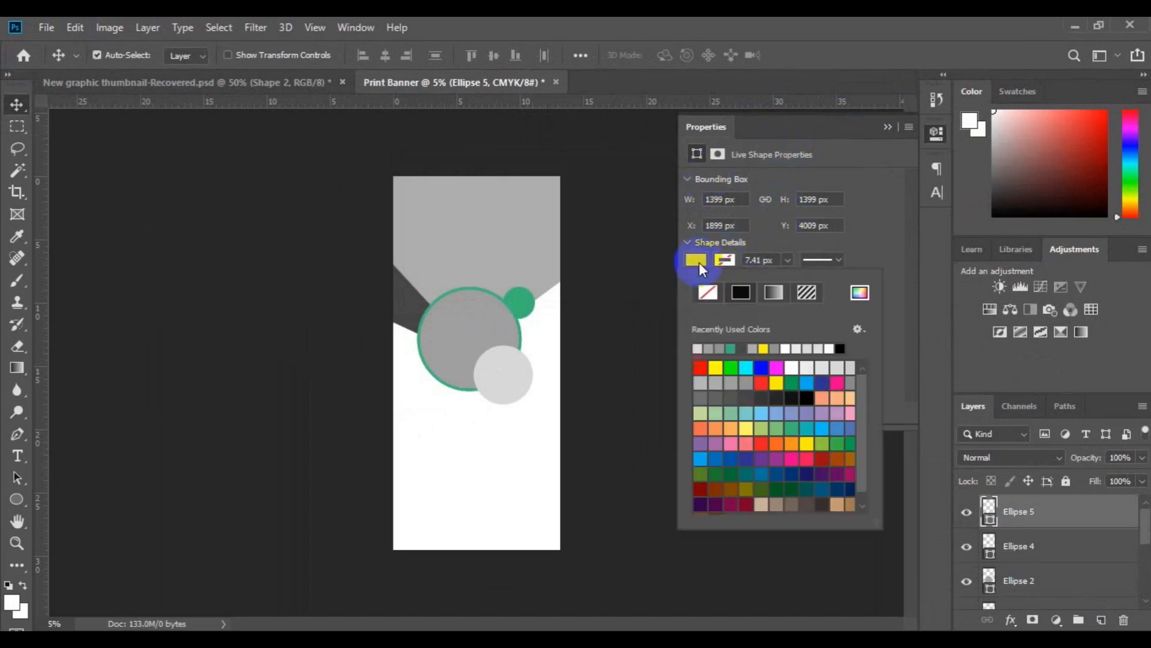
left_click(733, 385)
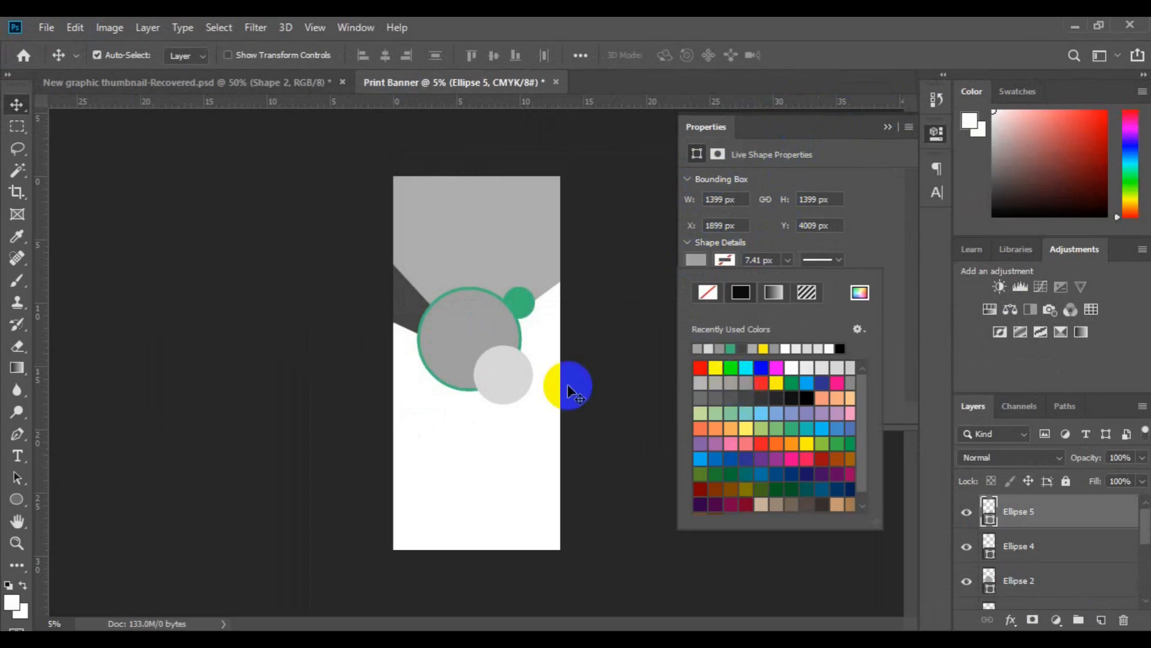
Scale Ellipse 5 down proportionally to about 639 px across and place it on the right edge of the light grey circle.
left_click(77, 36)
left_click(77, 36)
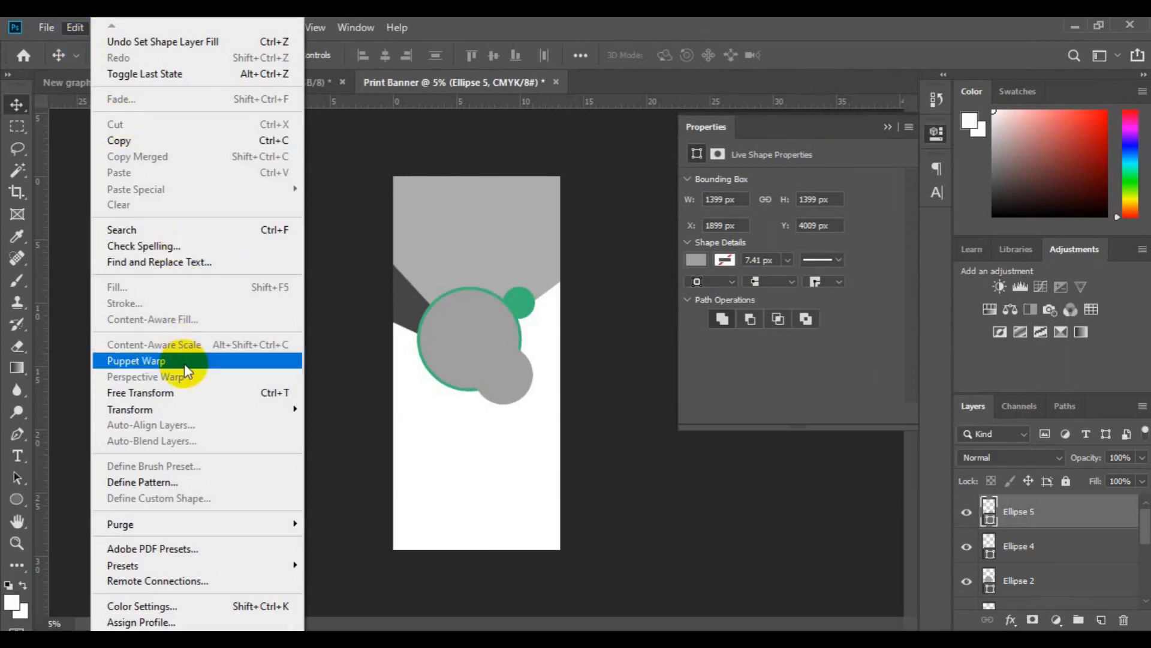
left_click(189, 392)
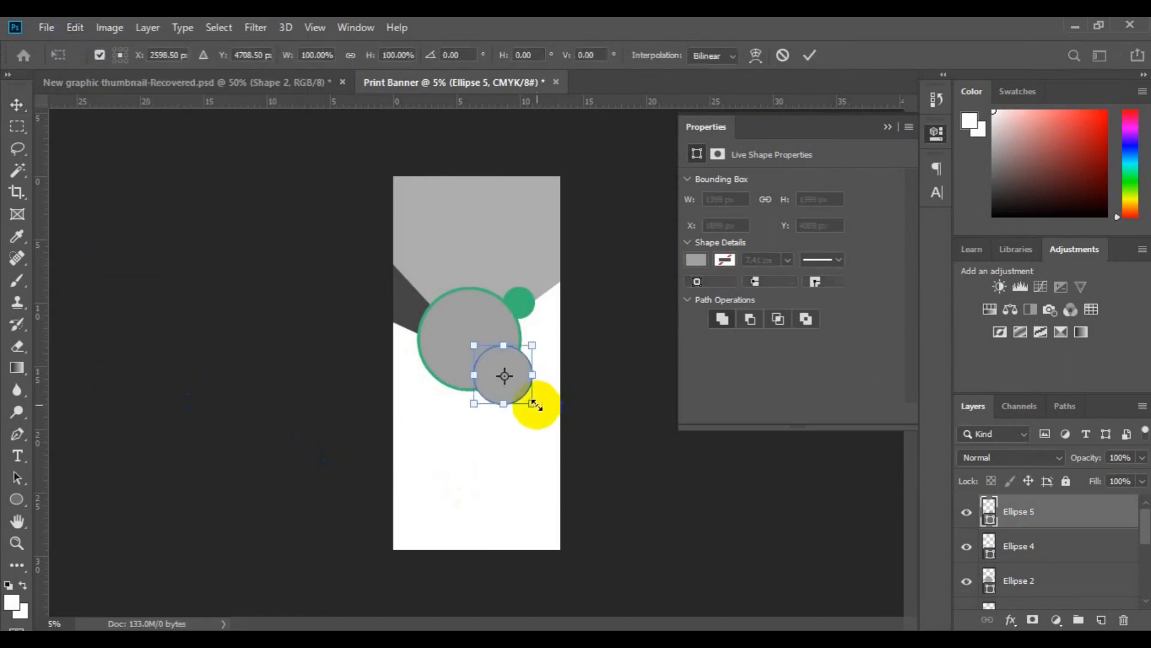
mouse_move(533, 405)
left_mouse_down()
mouse_move(509, 379)
mouse_move(530, 389)
left_mouse_up()
key("Return")
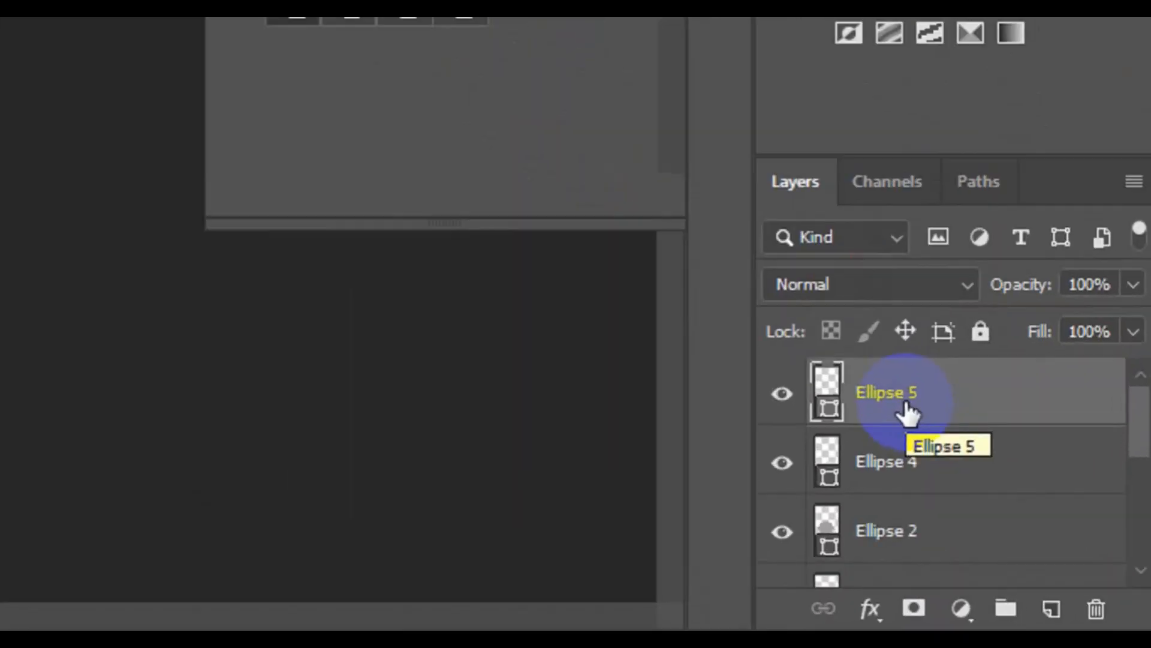
Duplicate the Ellipse 5 layer as Ellipse 6 and move the copy straight above it, right of the large circle.
right_click(1029, 522)
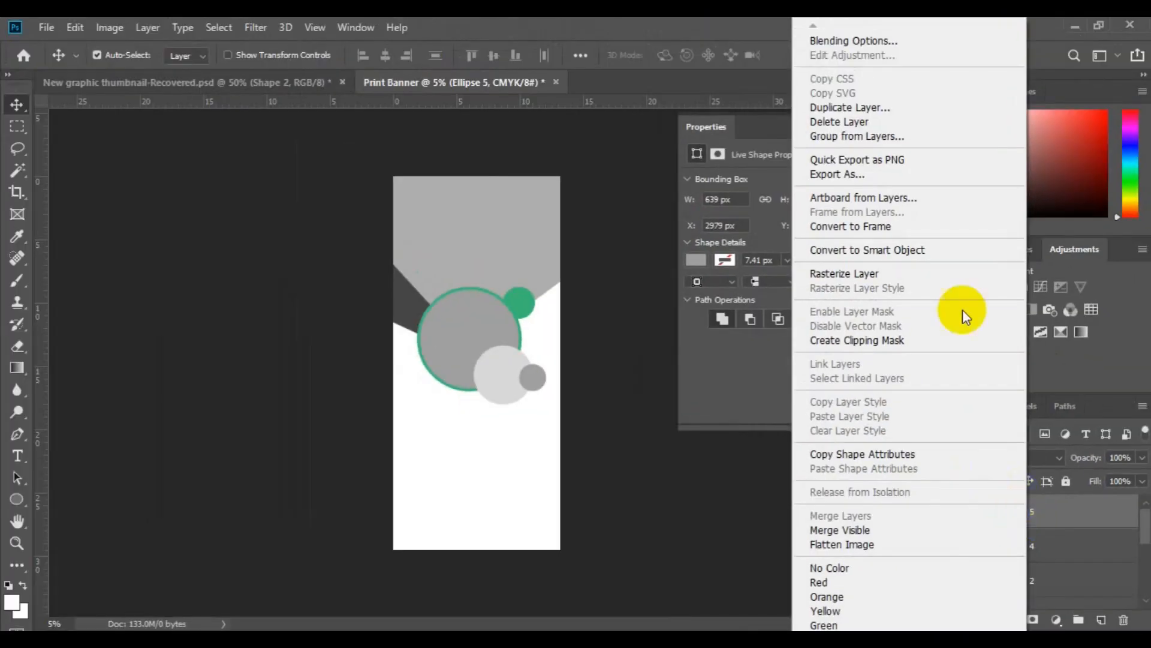
left_click(879, 105)
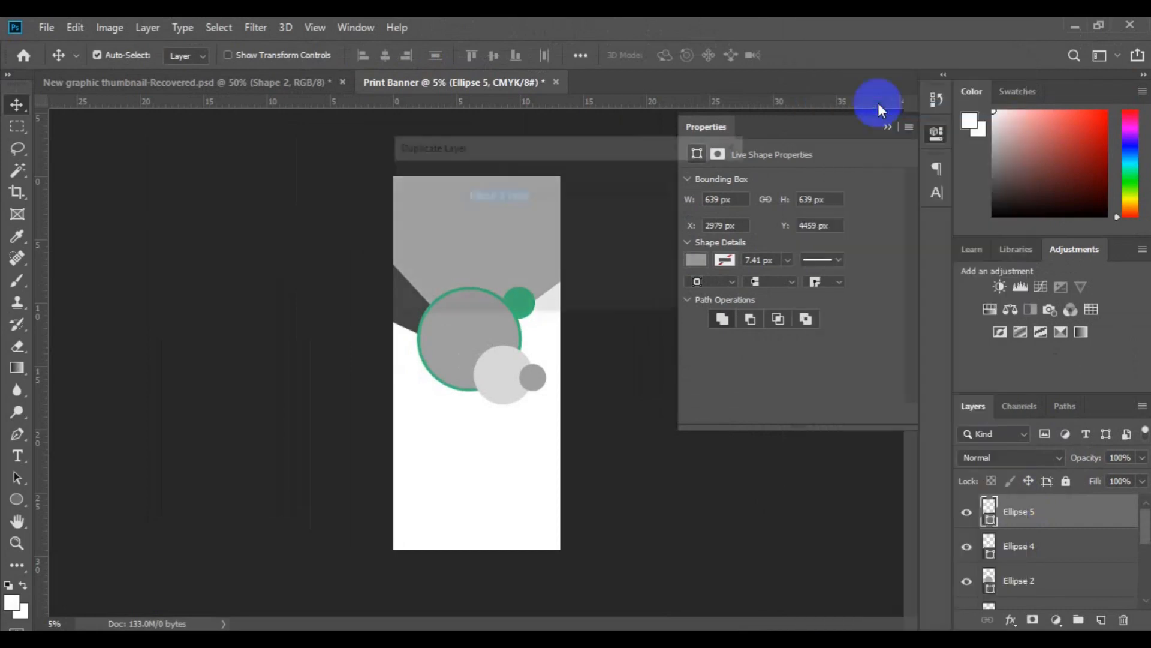
left_click(536, 197)
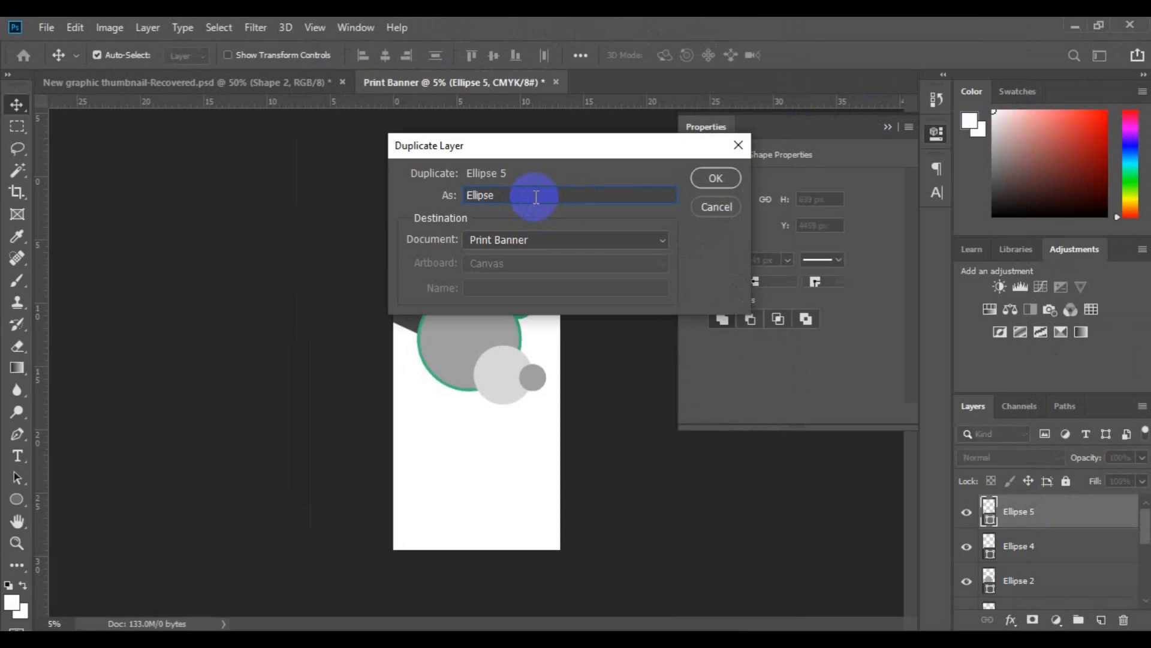
left_click(716, 178)
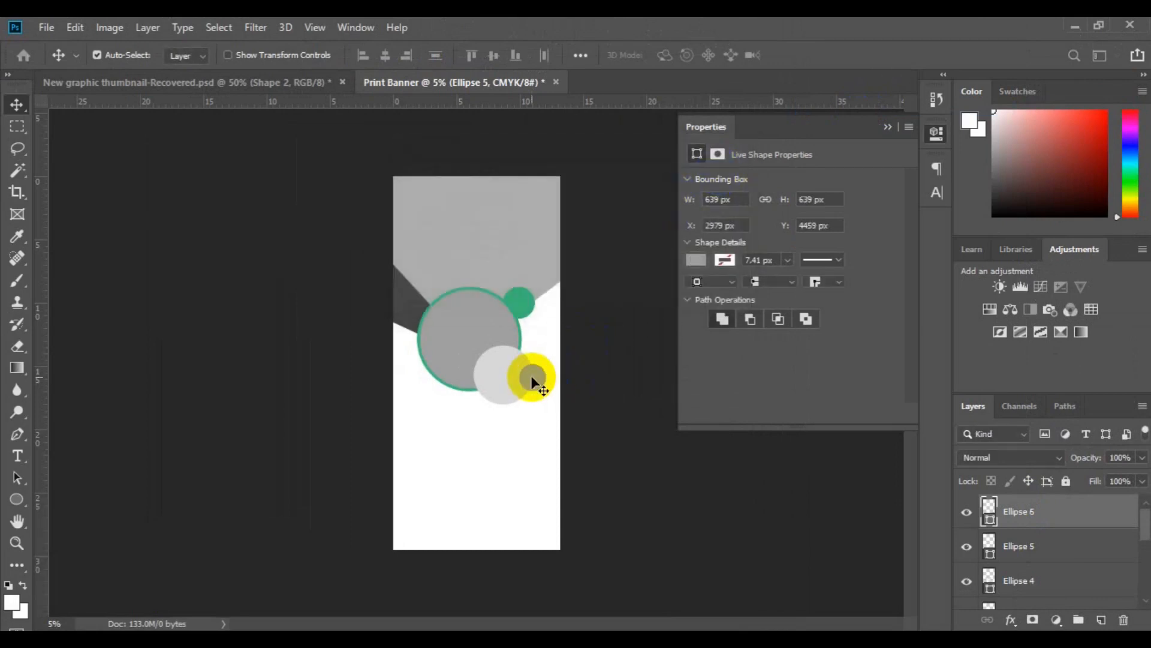
left_click_drag(533, 379, 540, 342)
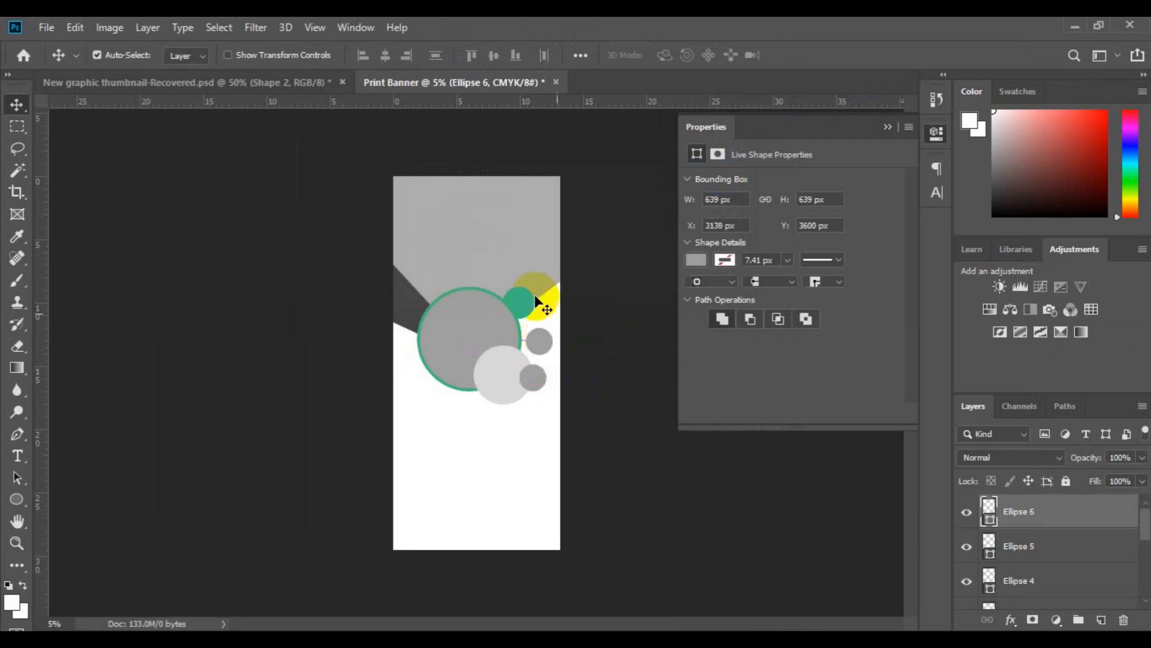
Scale Ellipse 6 down proportionally to a dot about 219 px across and place it just above the small grey circle.
left_click(75, 27)
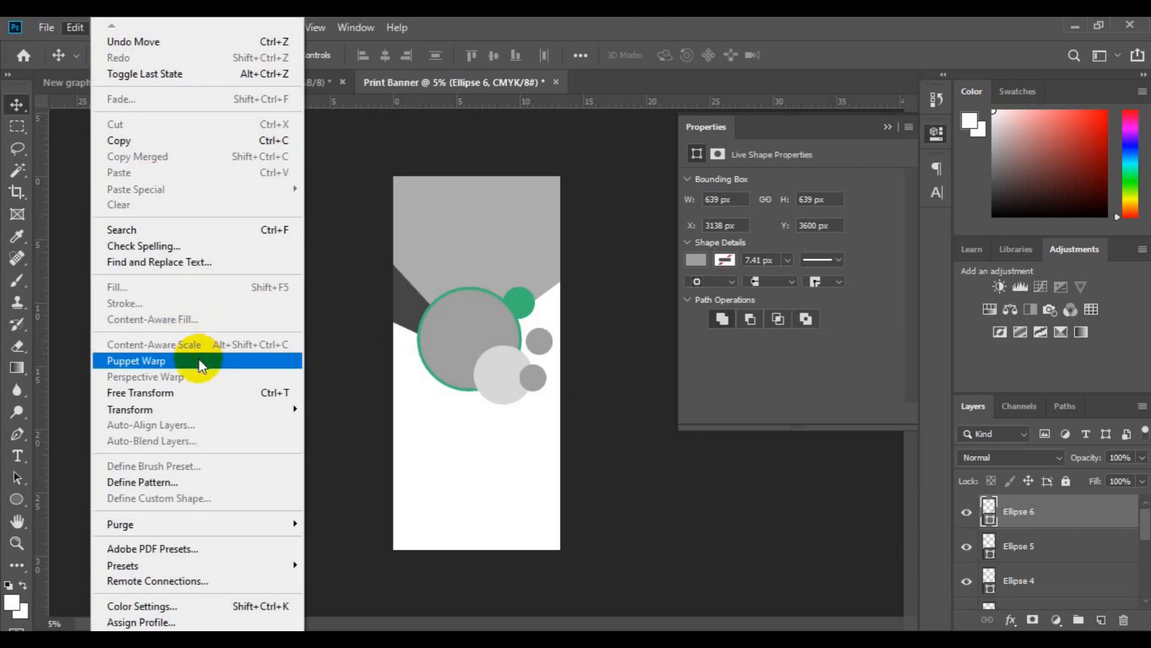
left_click(203, 390)
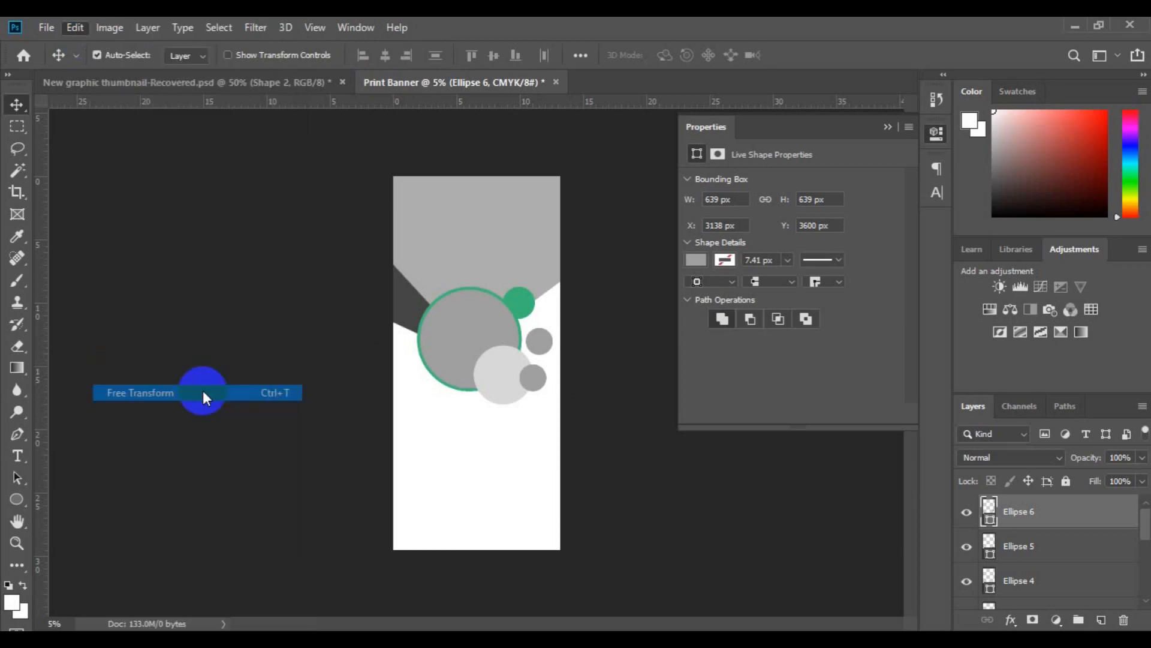
left_click_drag(516, 362, 553, 355)
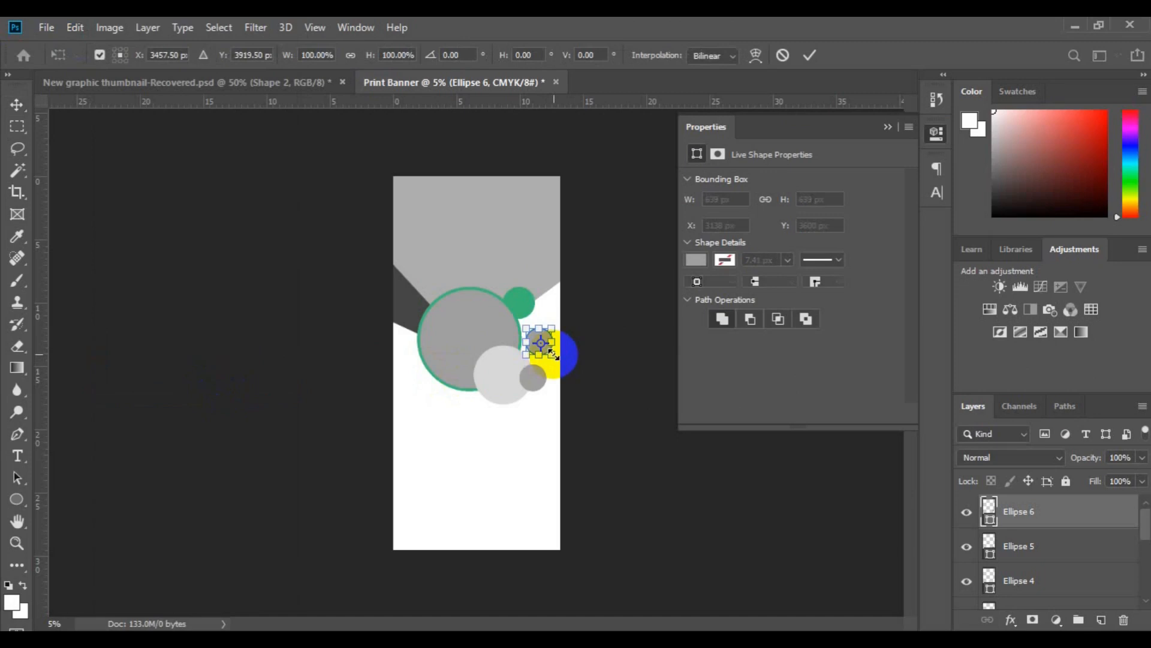
left_click_drag(553, 352, 543, 341)
key("Return")
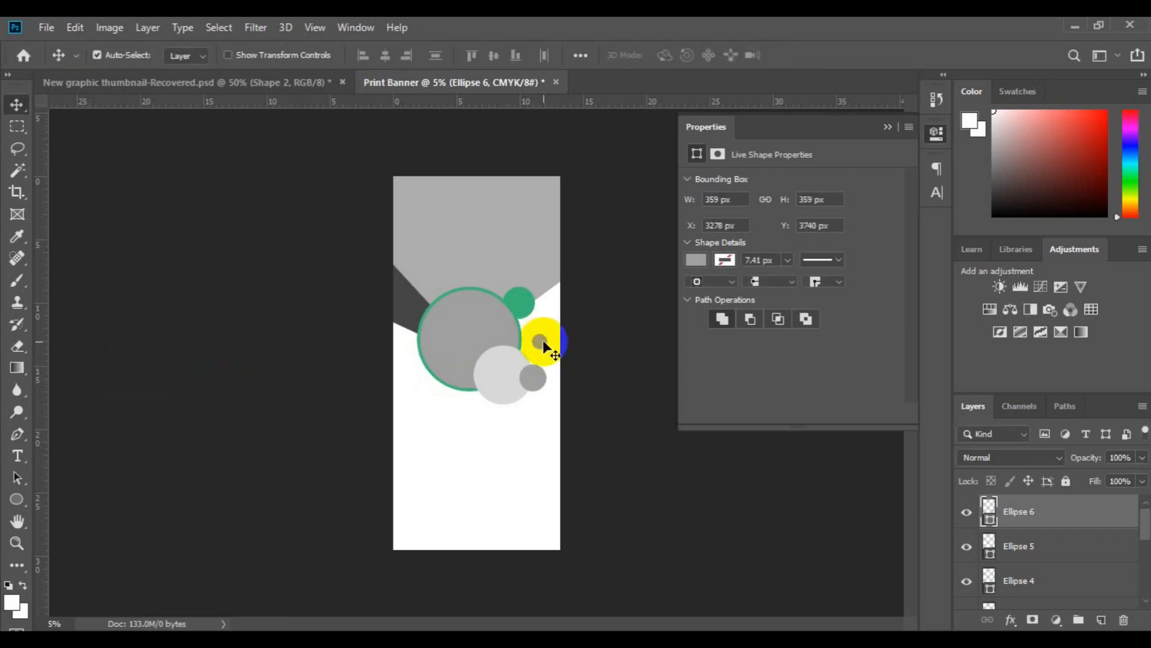
left_click_drag(543, 343, 544, 350)
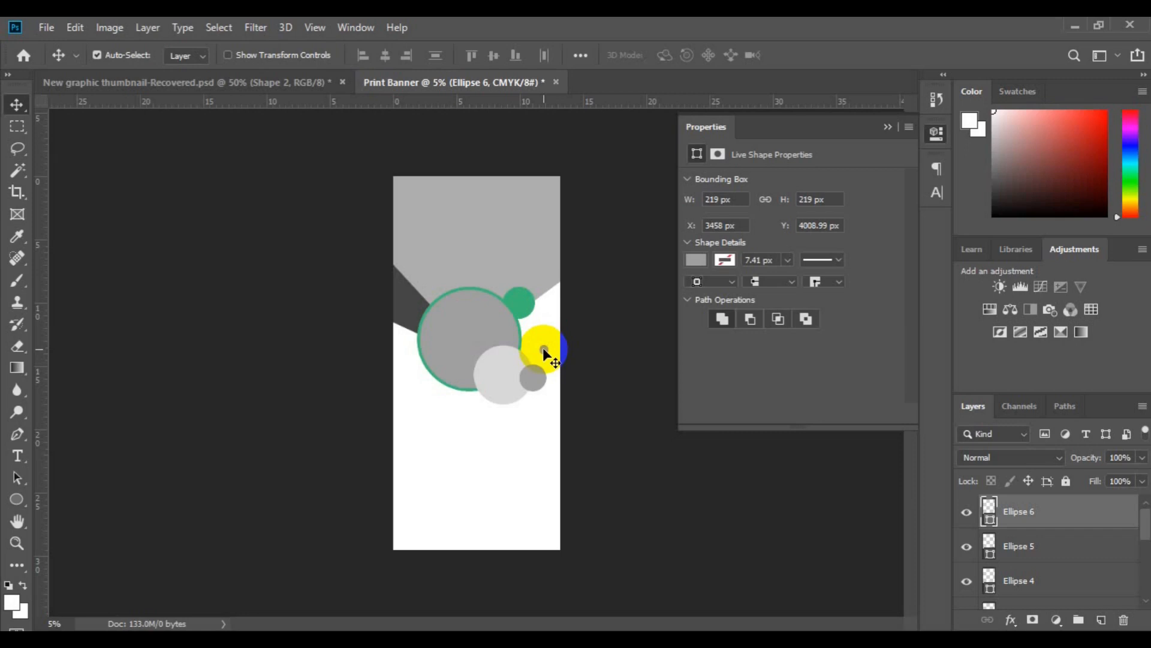
Copy the Ellipse 6 dot to the white area left of the large circle, at about the same height.
left_click_drag(544, 349, 409, 356)
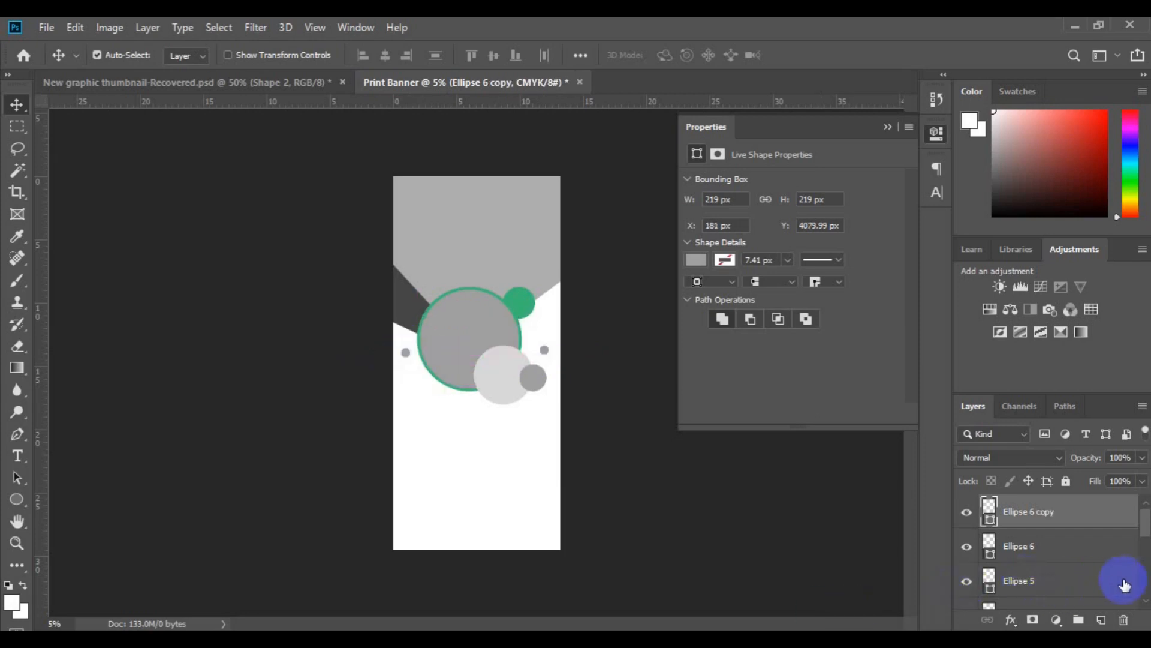
Select all layers from Ellipse 6 copy down to Shape 2 and move the whole shape group straight up the banner with Free Transform.
left_click(1150, 586)
left_click(1147, 586)
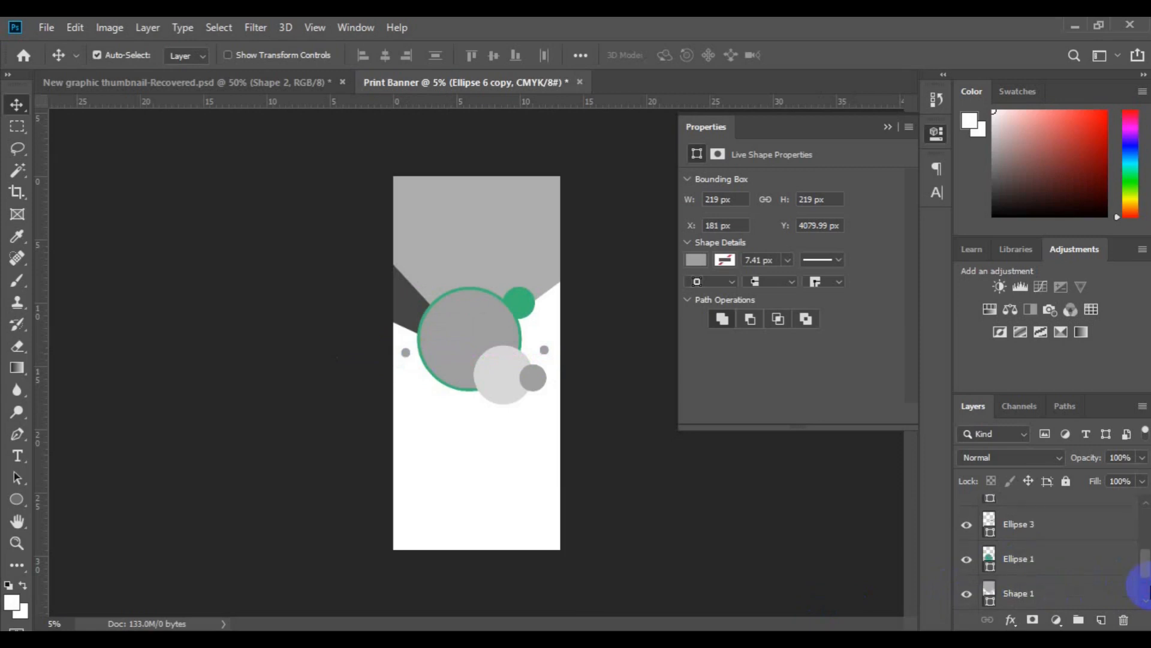
left_click(1148, 602)
left_click(1148, 603)
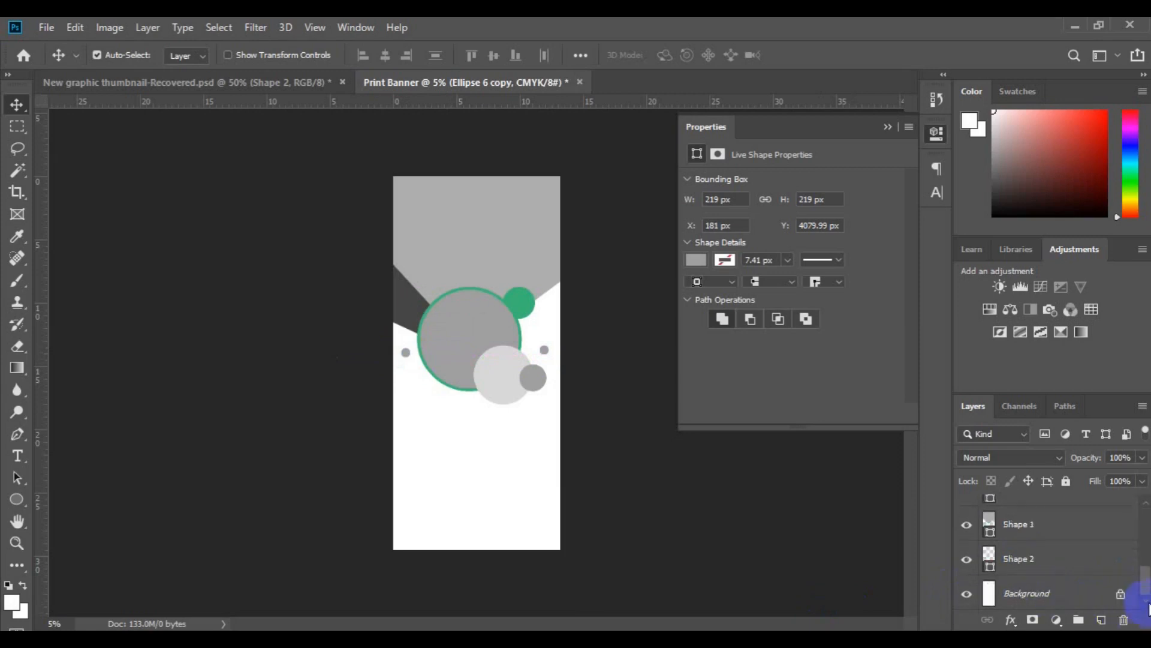
left_click(1057, 556, "shift")
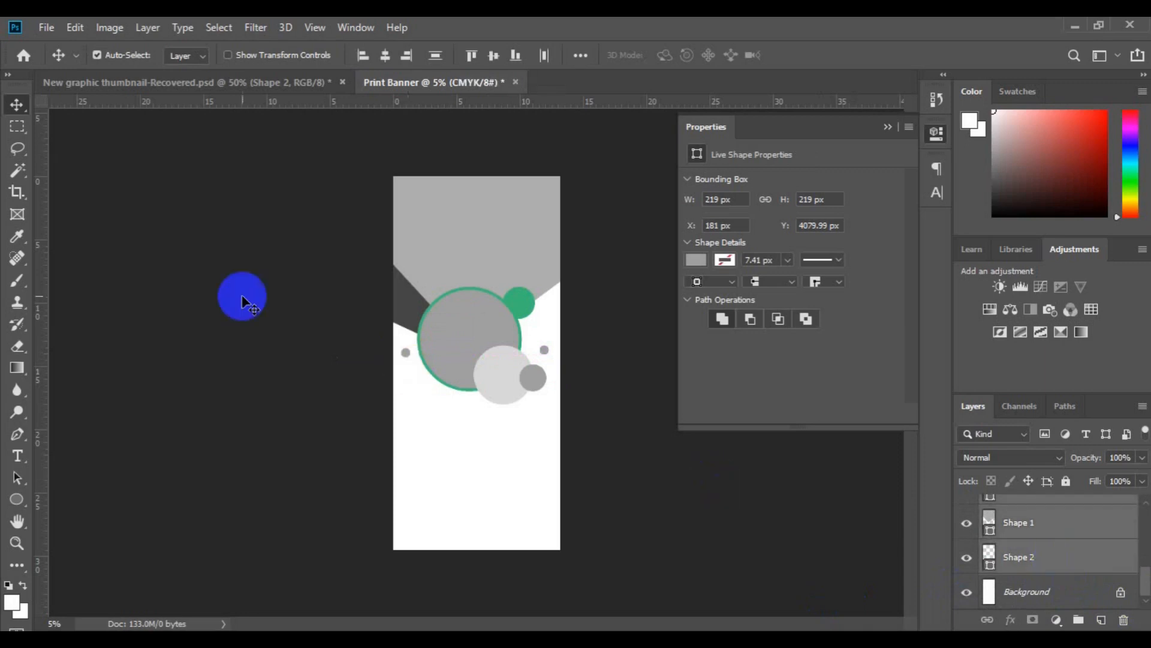
left_click(73, 28)
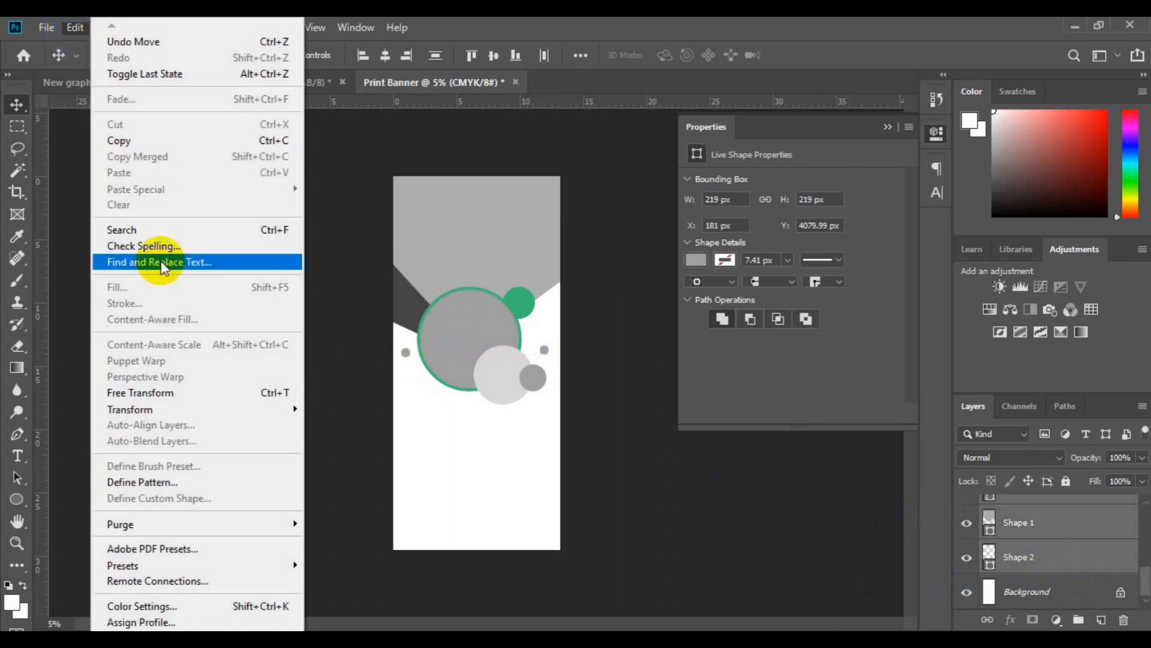
left_click(176, 395)
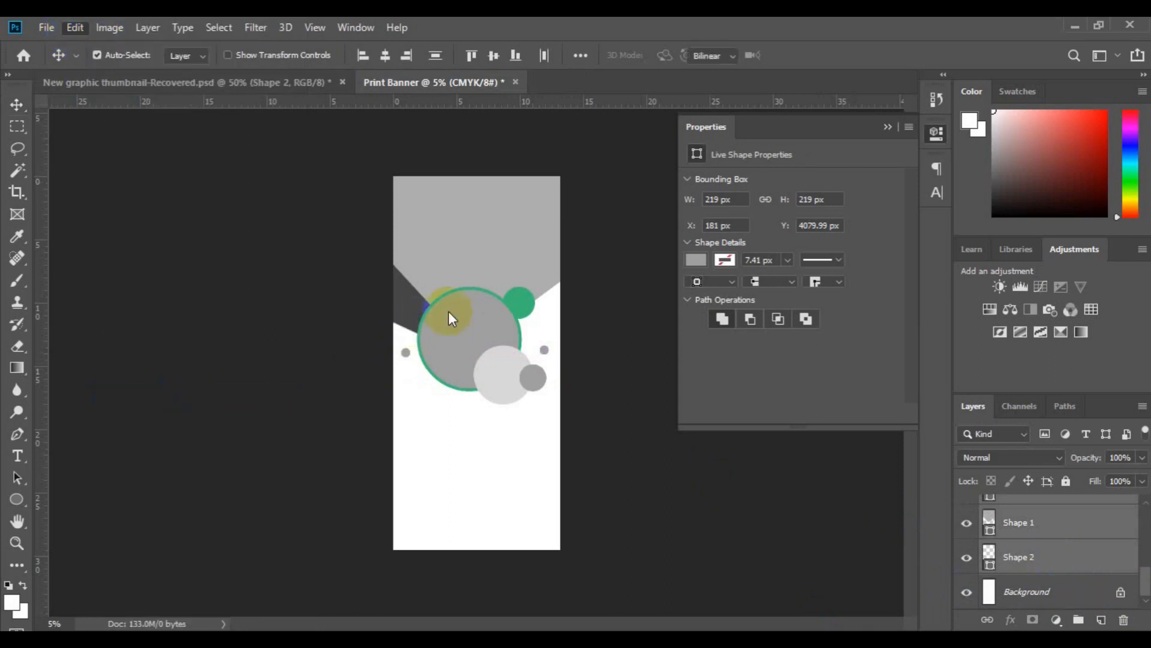
left_click_drag(488, 308, 489, 280)
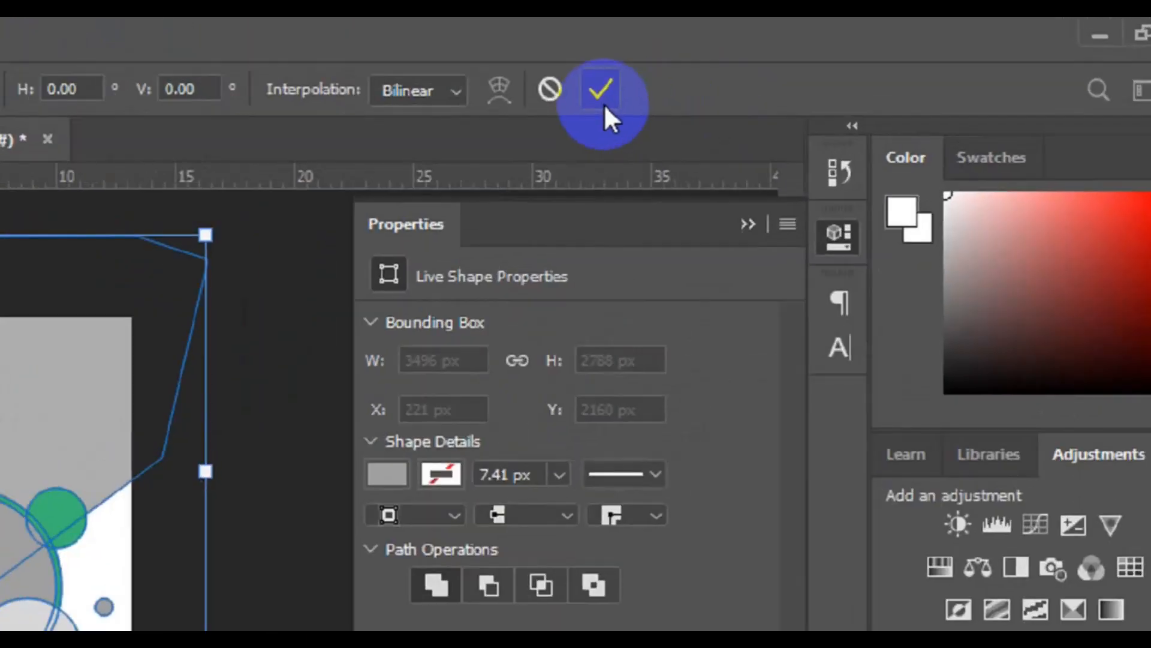
left_click(811, 58)
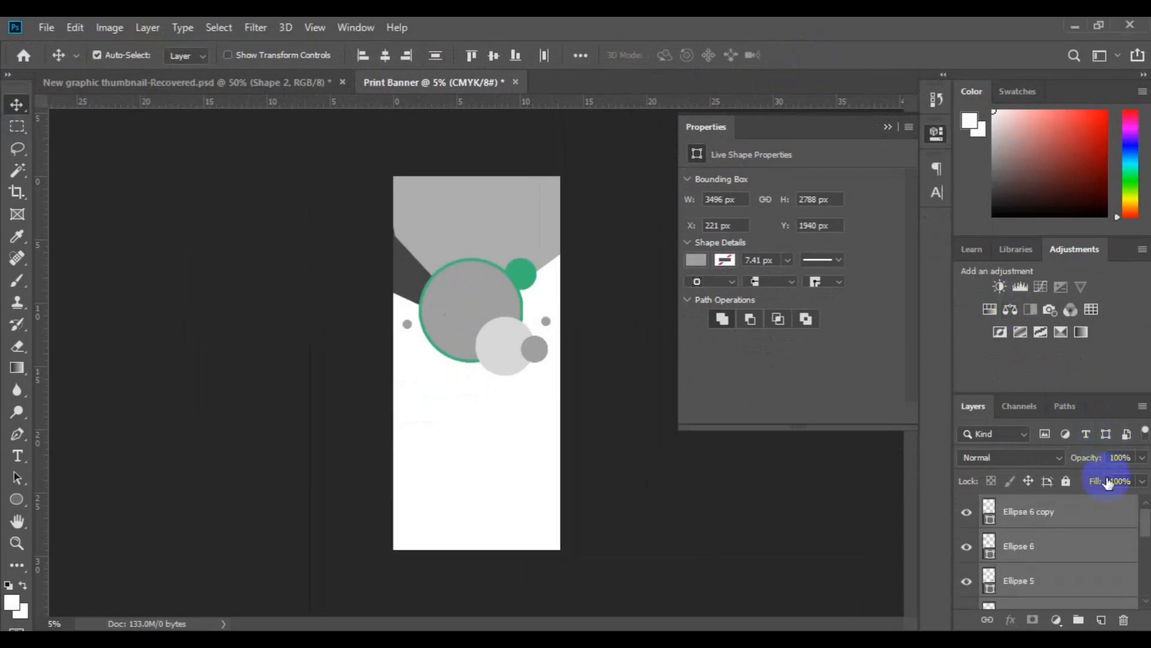
Draw a green rectangle about 4197 × 2440 px directly above the Background layer, across the lower part of the banner.
scroll(1149, 577, "down", 2)
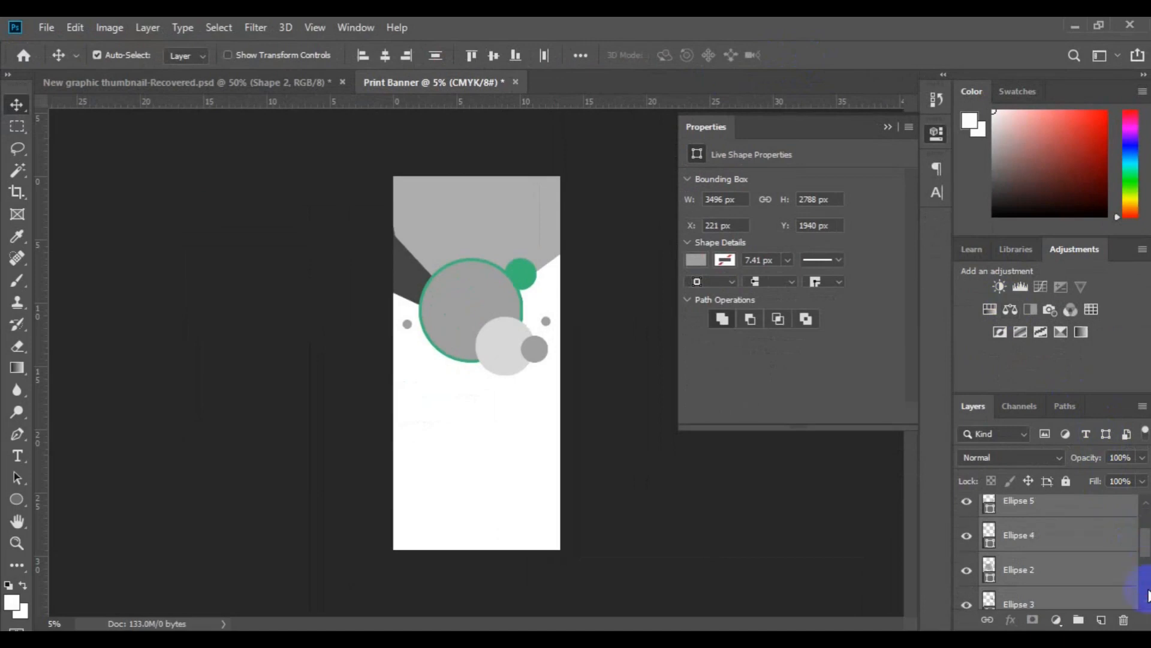
scroll(1145, 594, "down", 4)
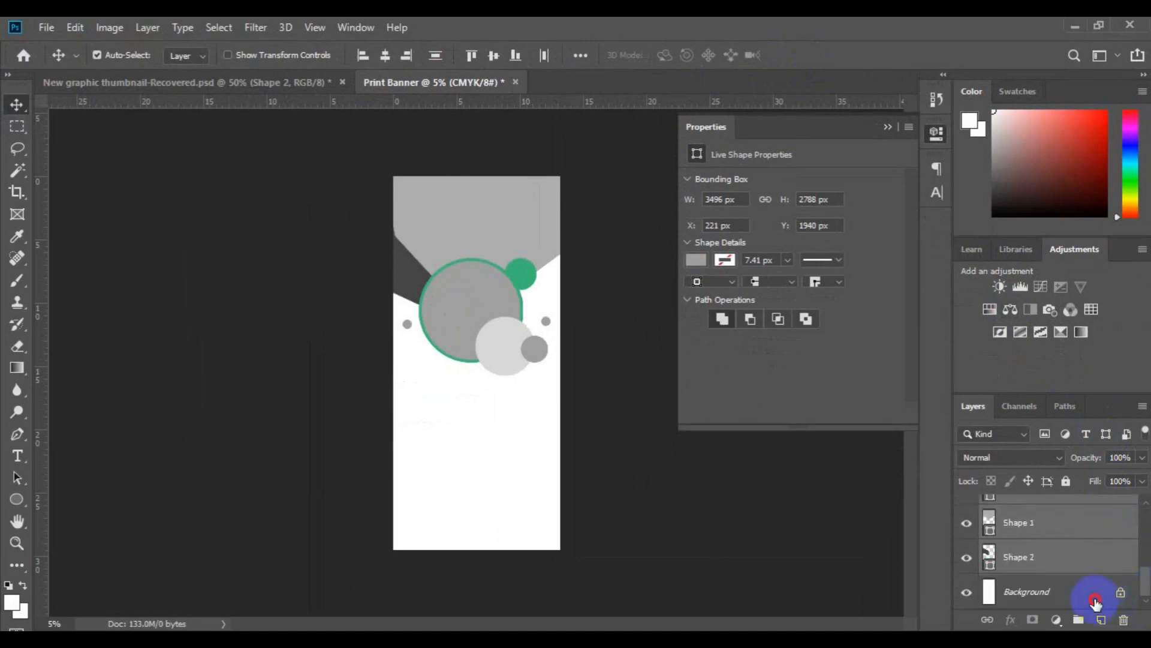
left_click(1095, 600)
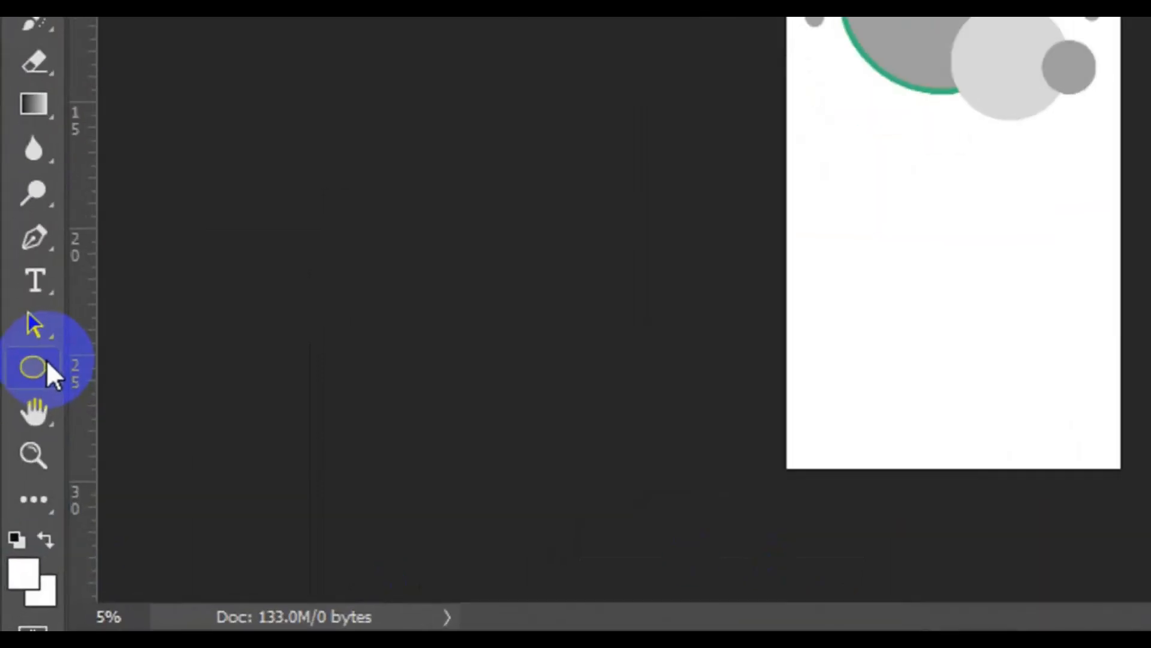
left_click(23, 496)
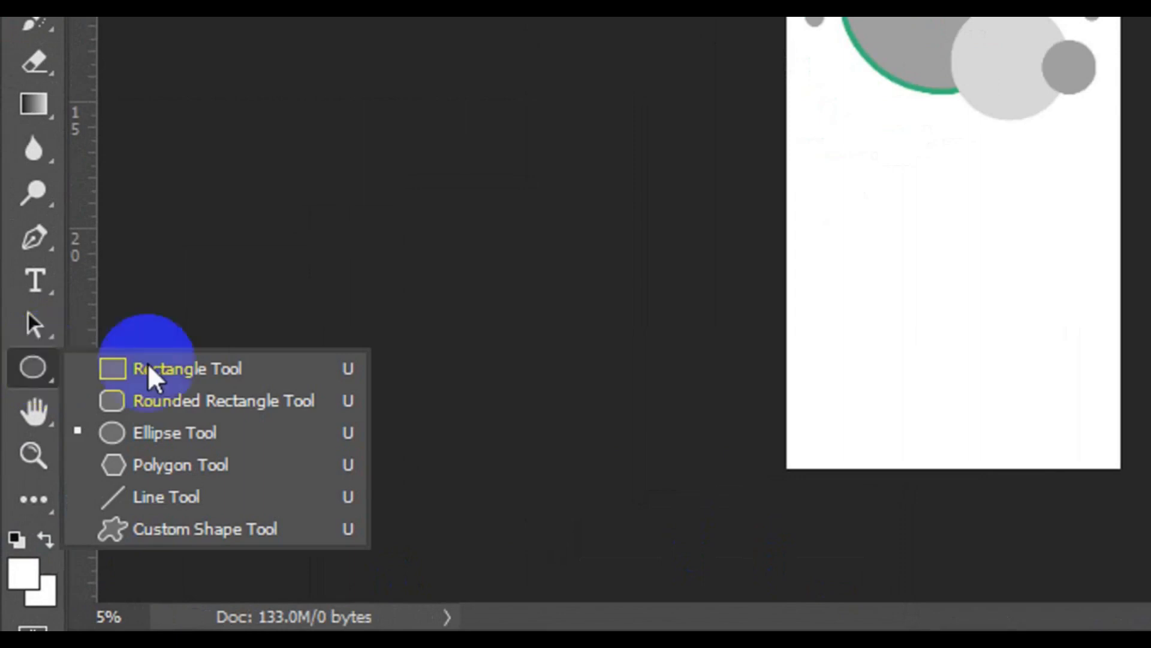
left_click(184, 367)
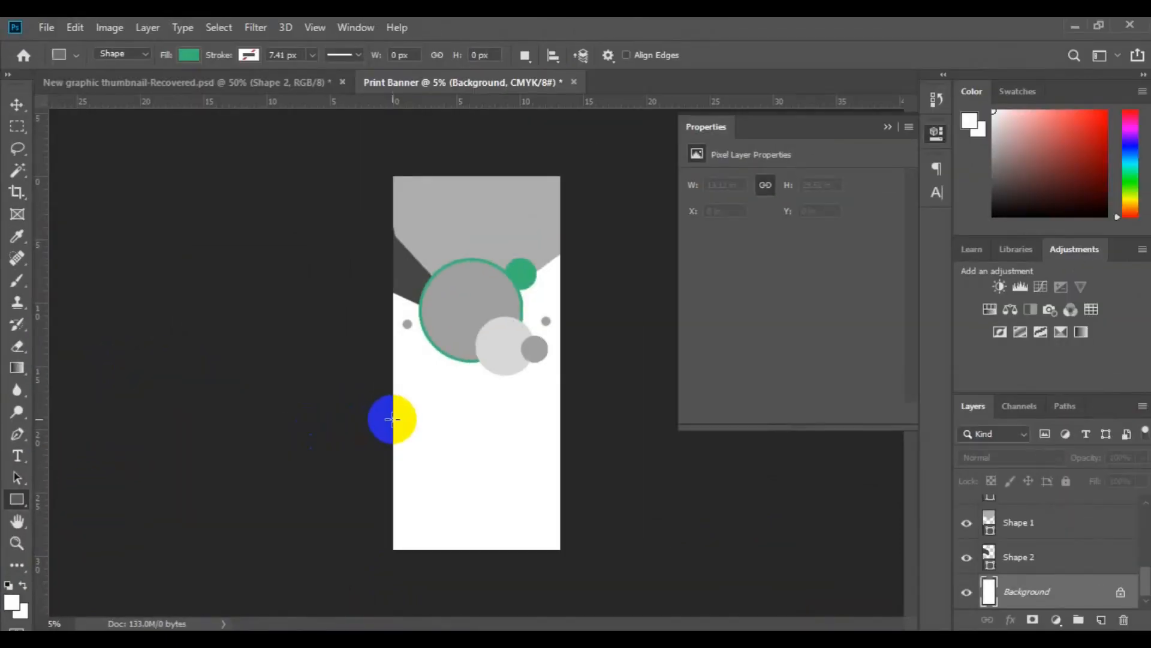
left_click_drag(383, 424, 560, 527)
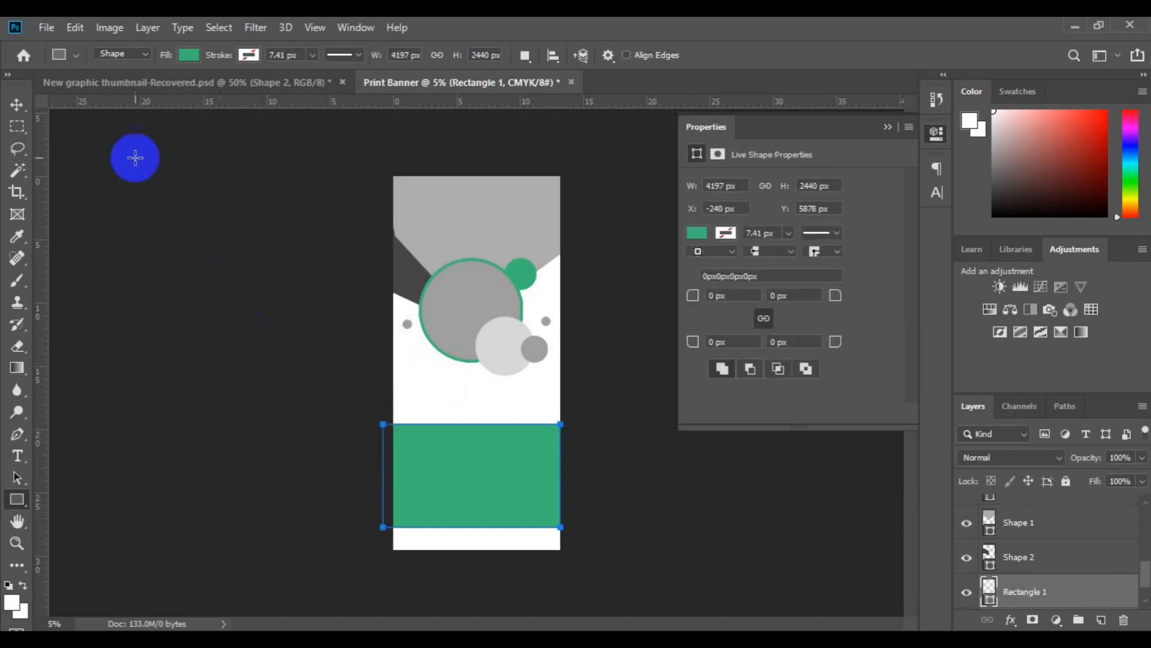
Narrow Rectangle 1 to 3957 px with Free Transform so its left edge meets the canvas edge at X 0.
left_click(74, 31)
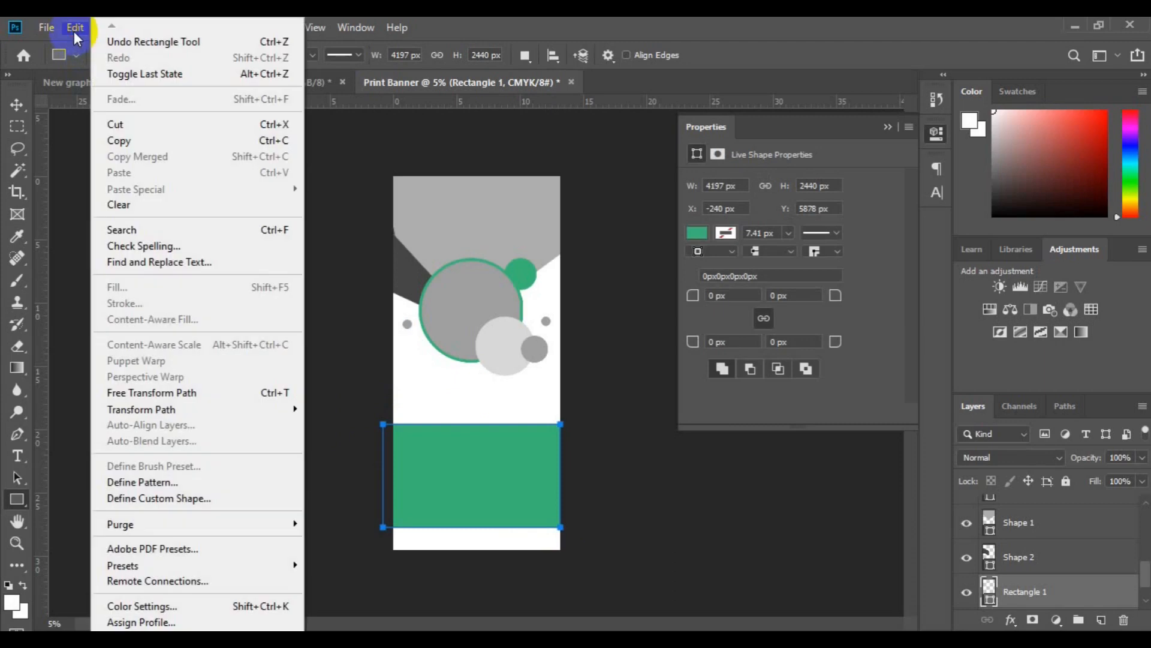
left_click(180, 396)
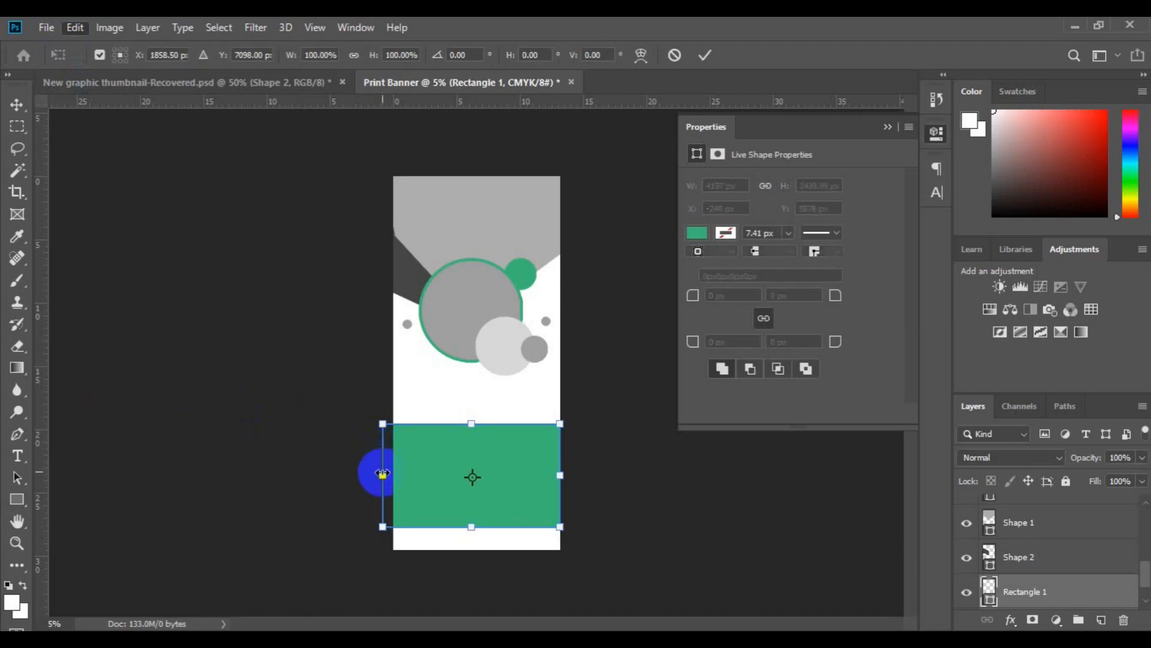
left_click_drag(383, 473, 392, 473)
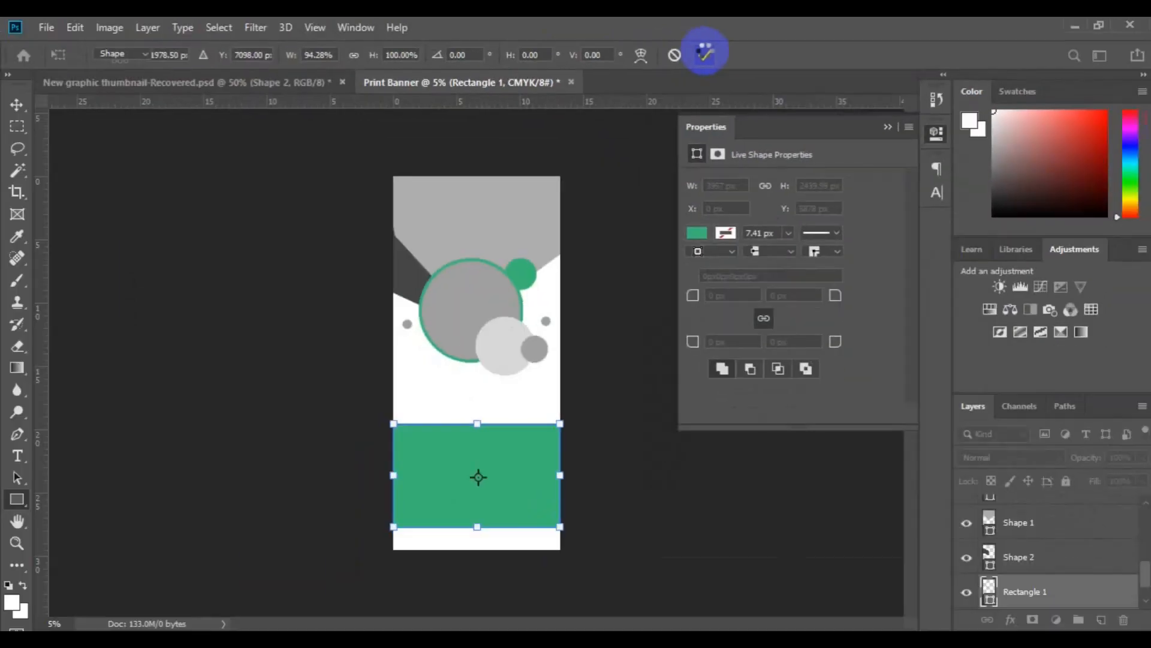
left_click(705, 54)
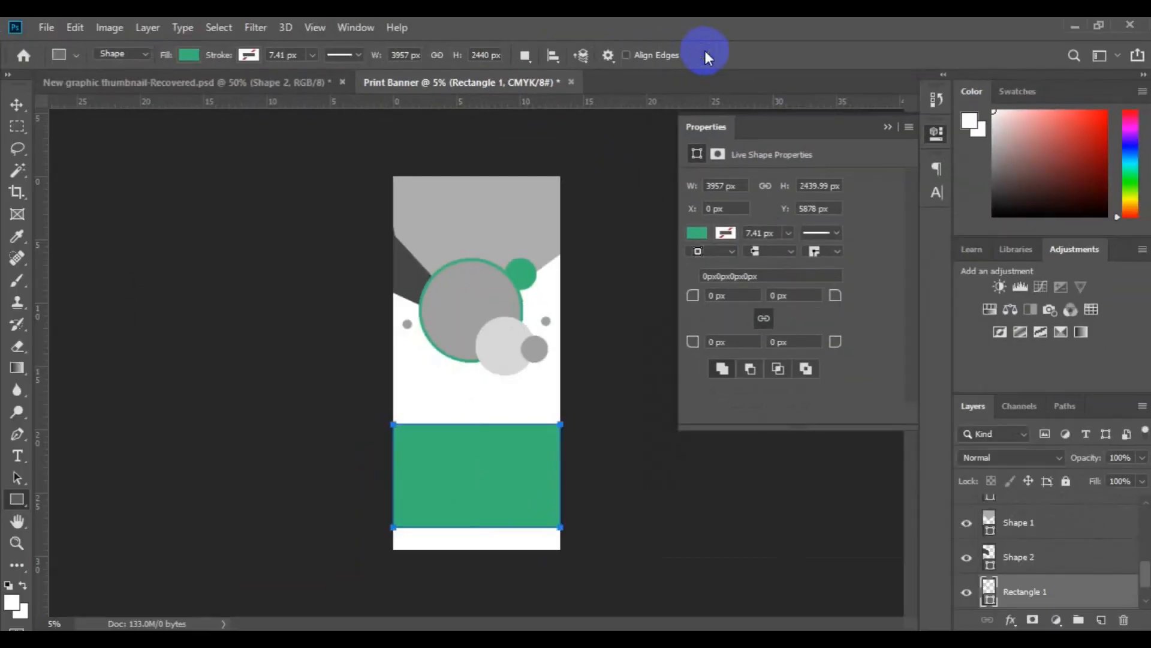
key("v")
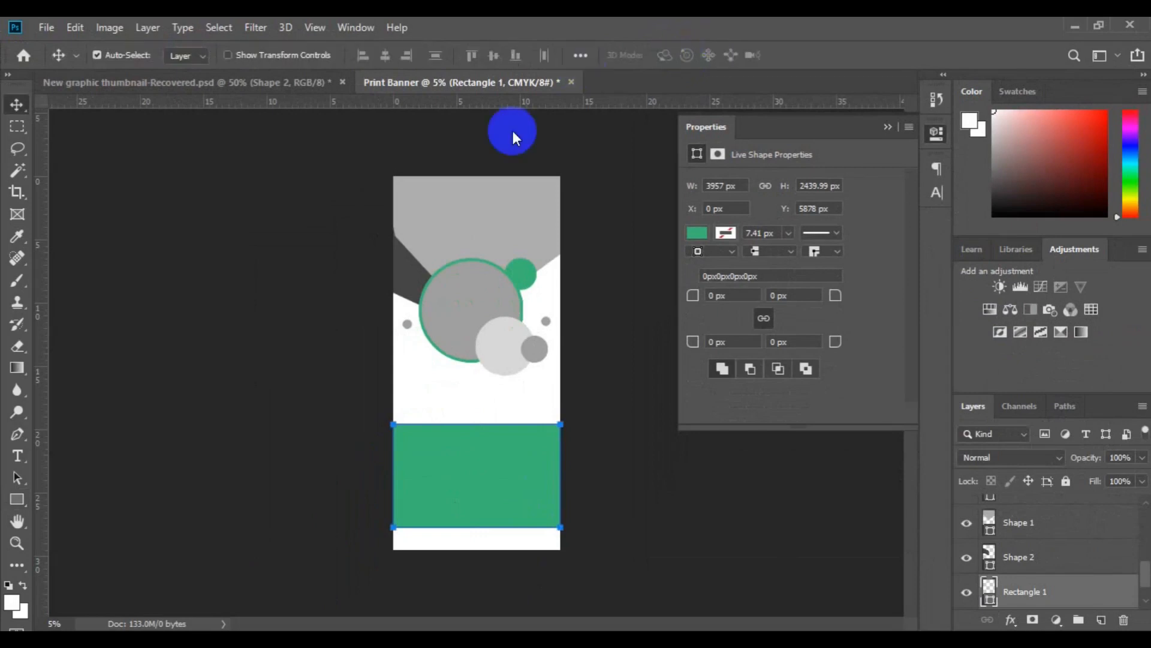
Select the light grey Shape 1 and place the ff6 photo as an embedded image above it.
left_click(459, 222)
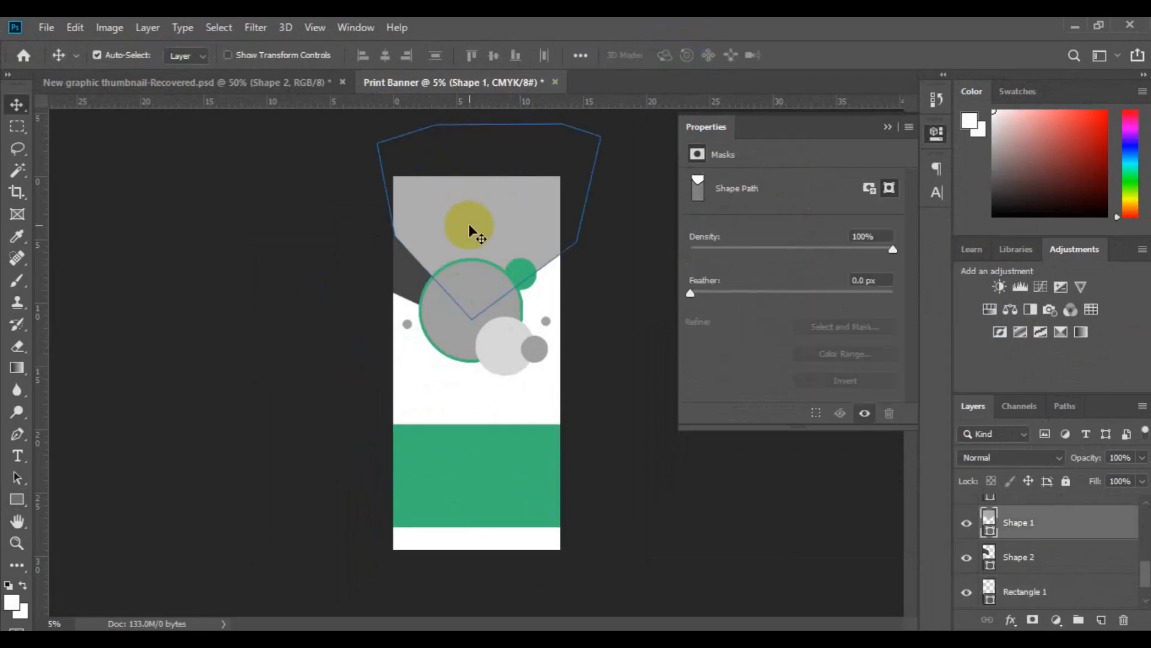
left_click(299, 220)
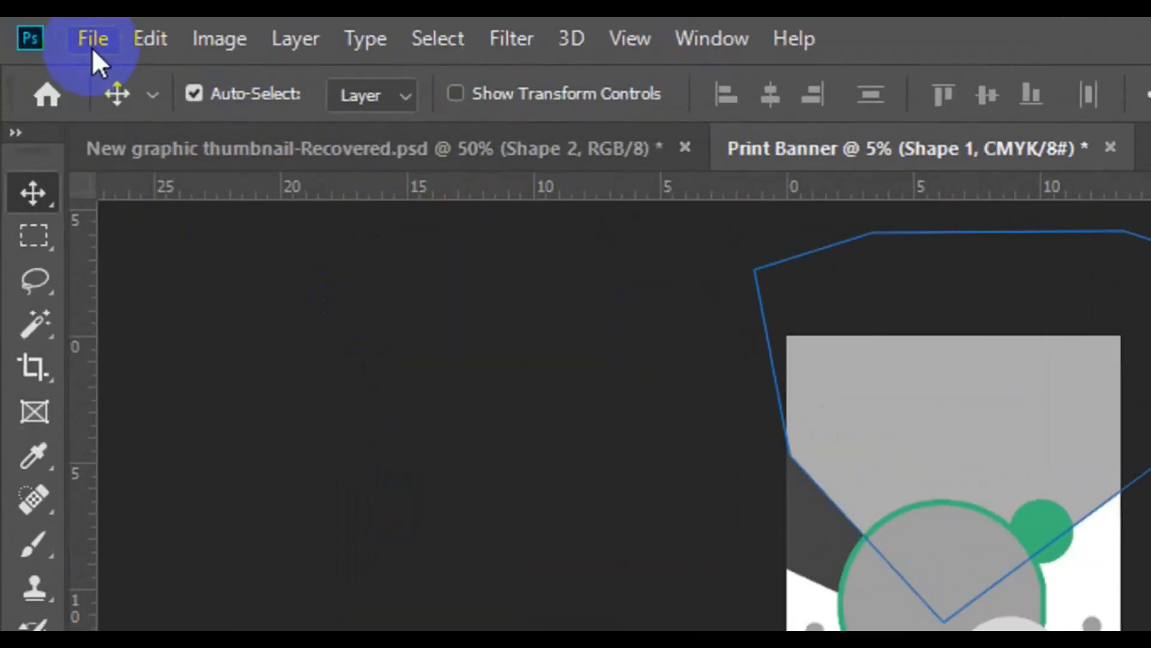
left_click(92, 40)
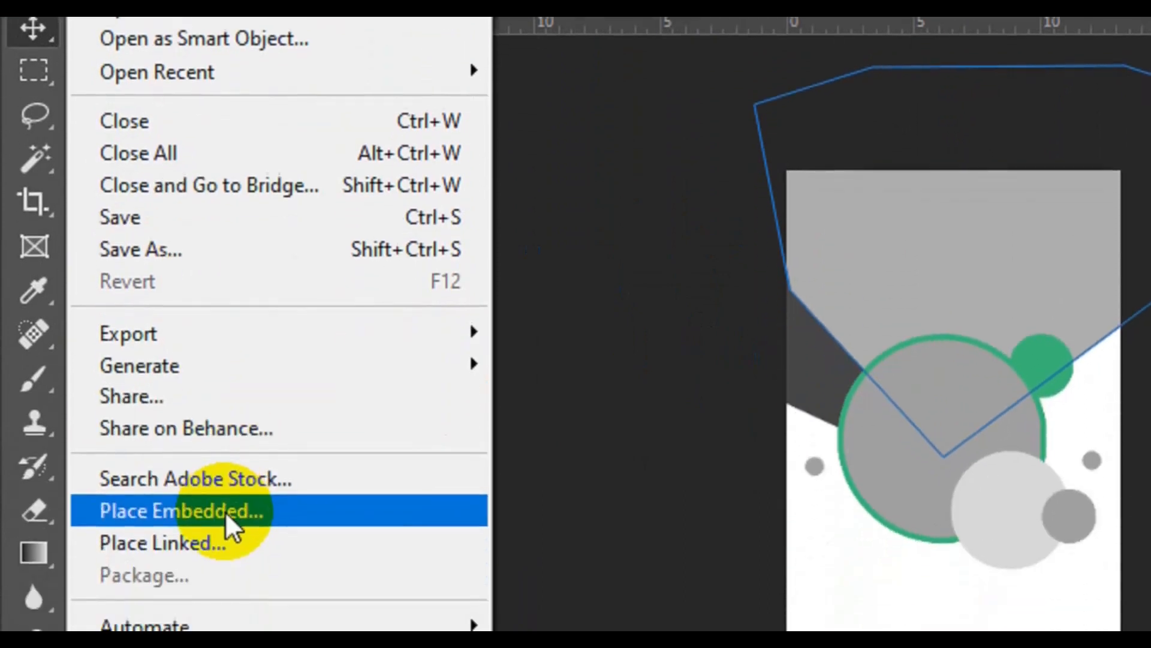
left_click(227, 511)
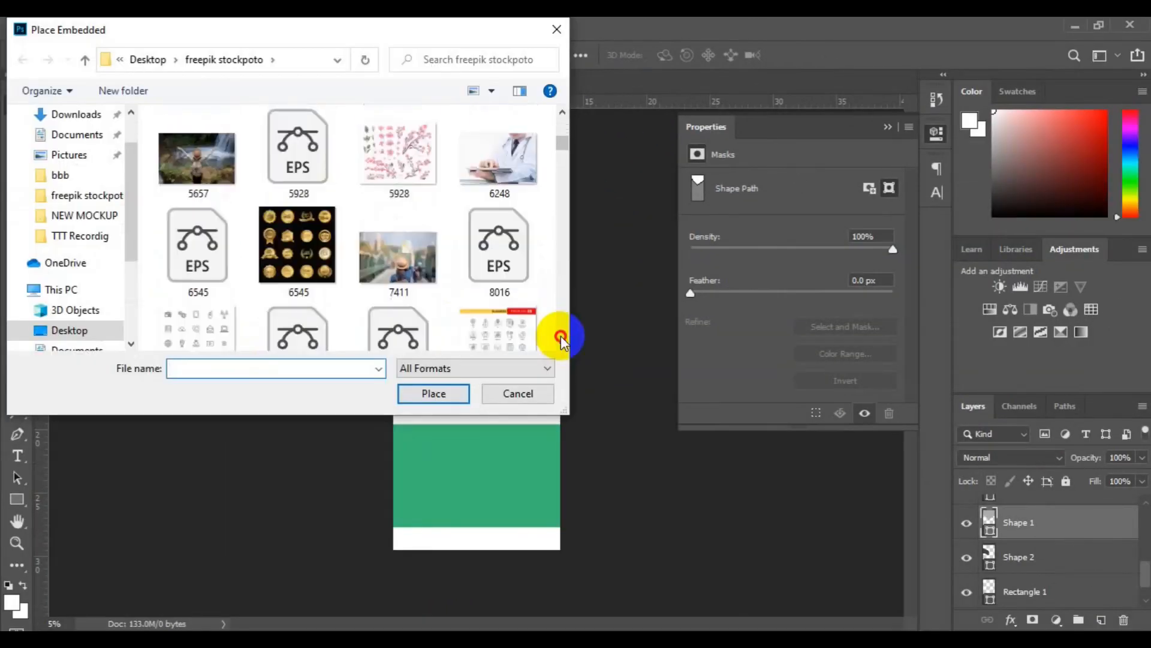
scroll(561, 336, "down", 10)
scroll(560, 336, "down", 15)
left_click(504, 233)
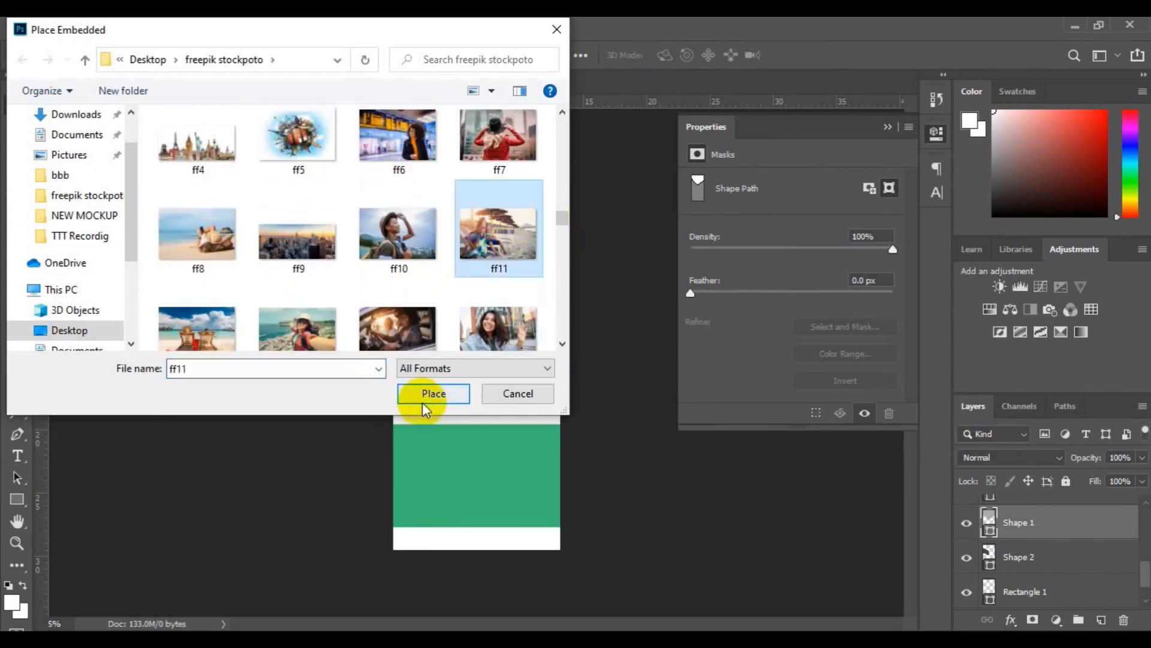
left_click(560, 341)
left_click(560, 183)
left_click(397, 135)
left_click(434, 394)
Move the ff6 photo up over the top of the banner and clip it to Shape 1.
left_click_drag(490, 372, 520, 271)
key("Return")
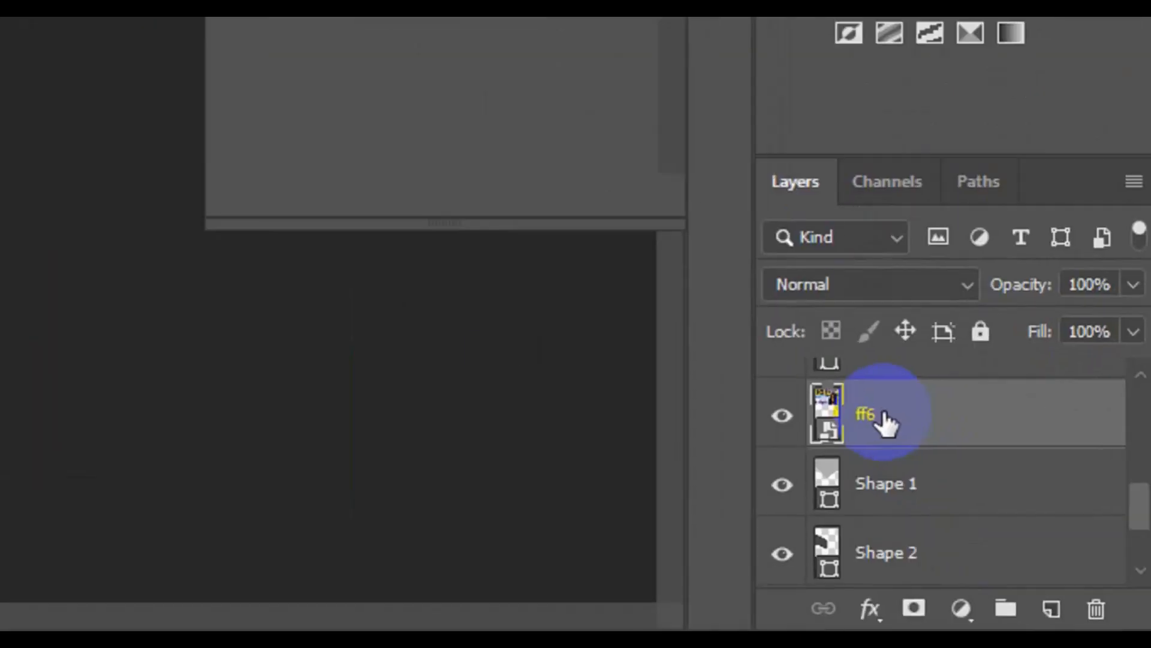
right_click(1015, 525)
left_click(846, 383)
Select the dark grey Shape 2 and place the 14615.jpg photo as an embedded image above it.
left_click(407, 280)
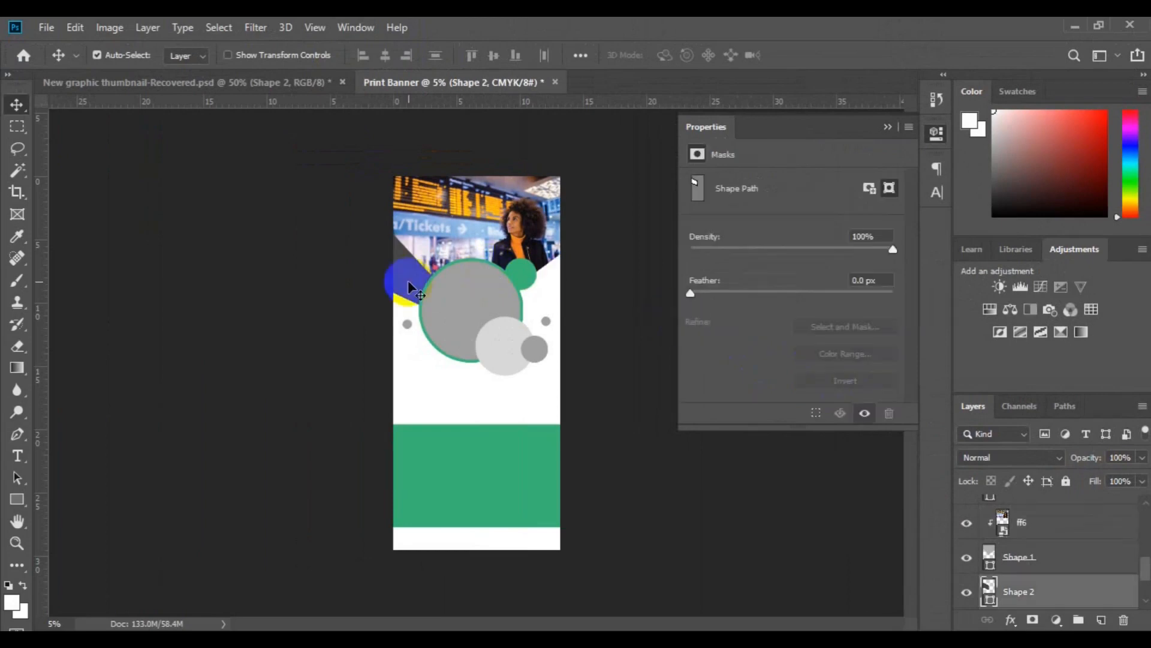
left_click(450, 243)
left_click_drag(450, 243, 412, 274)
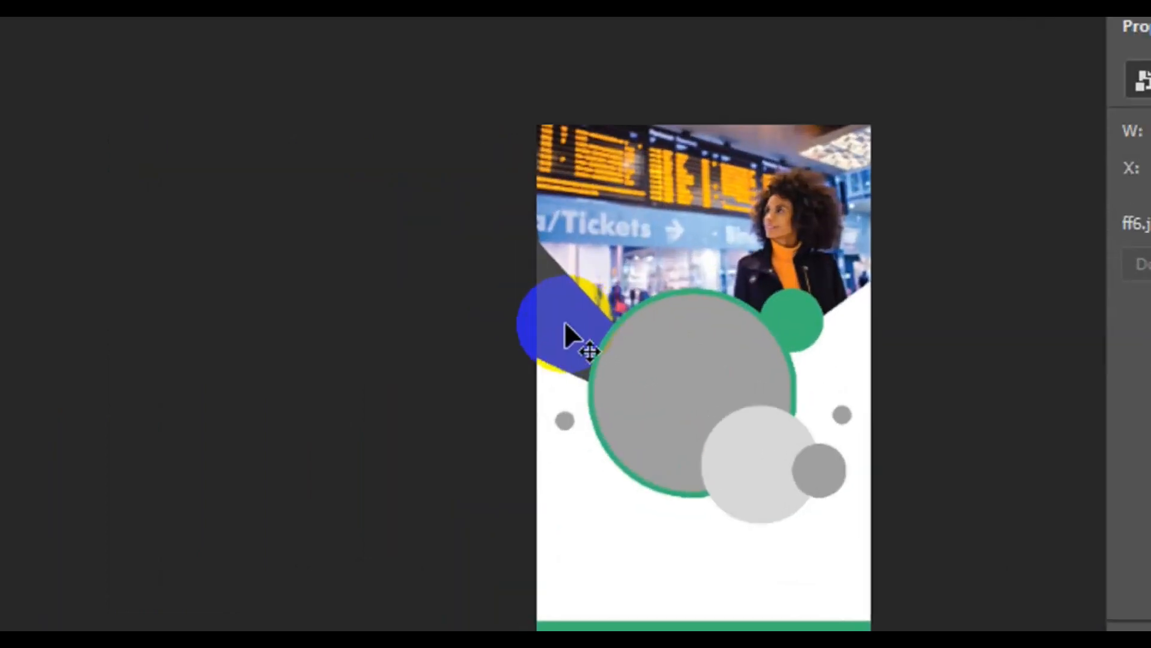
left_click(564, 322)
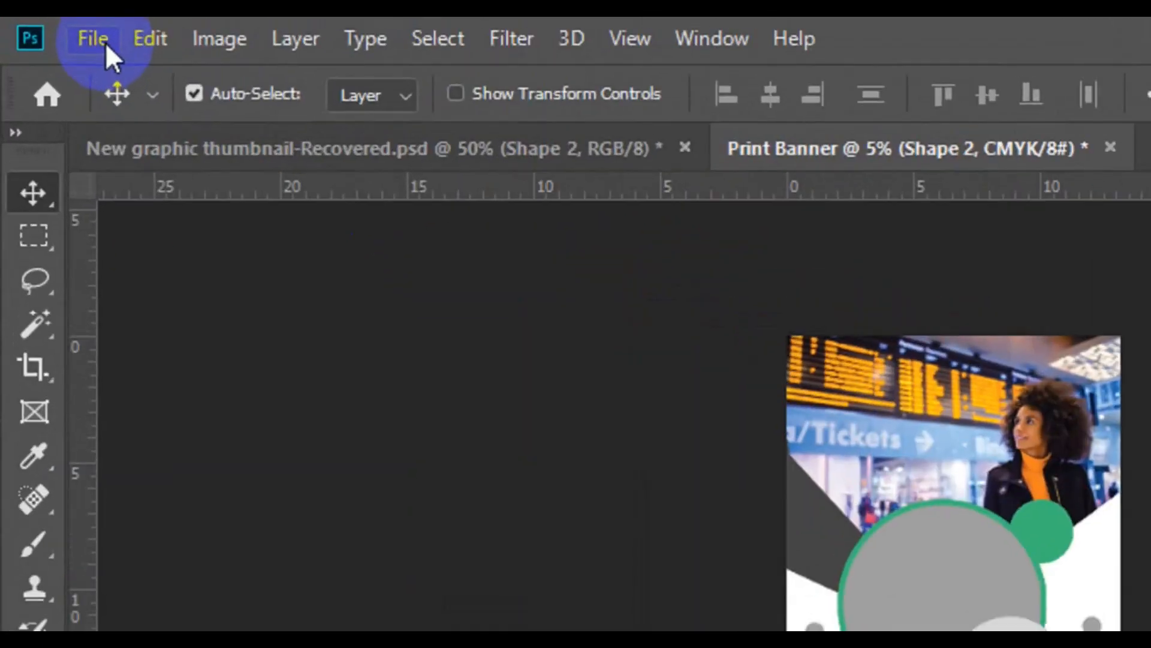
left_click(53, 30)
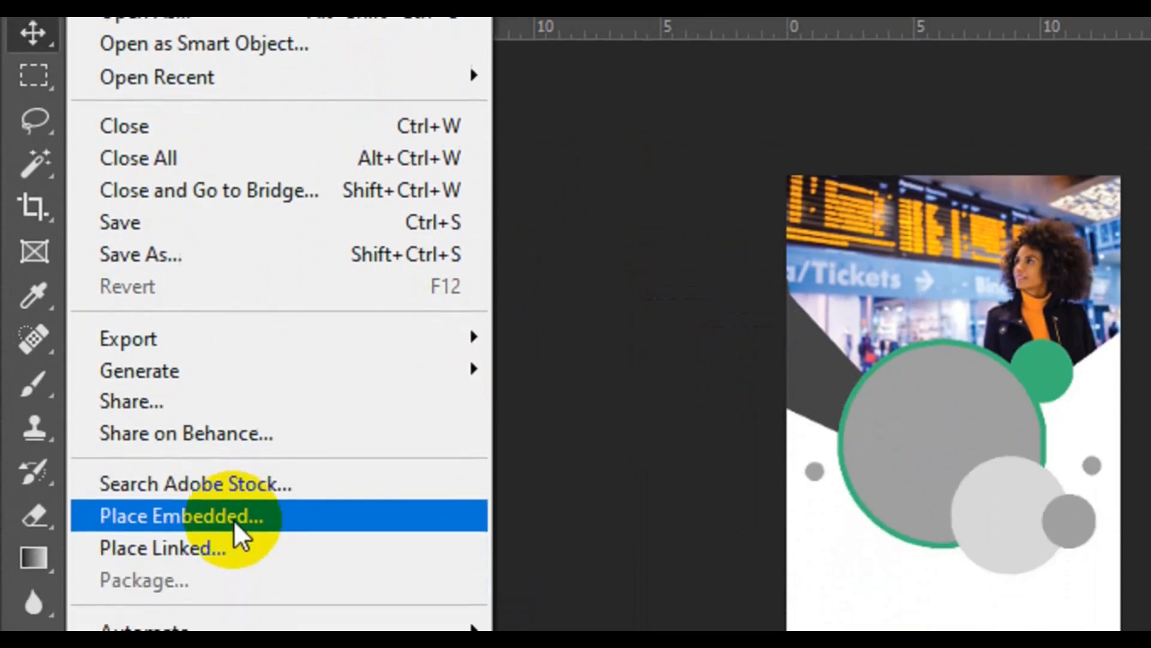
left_click(228, 590)
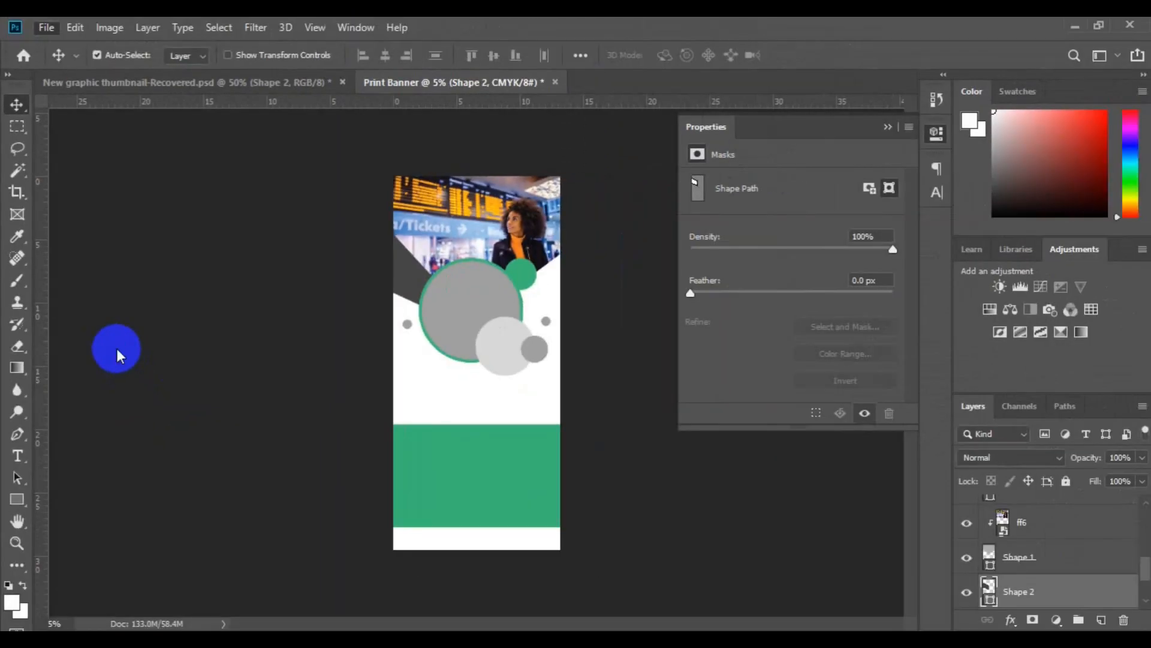
left_click(563, 346)
left_click(439, 399)
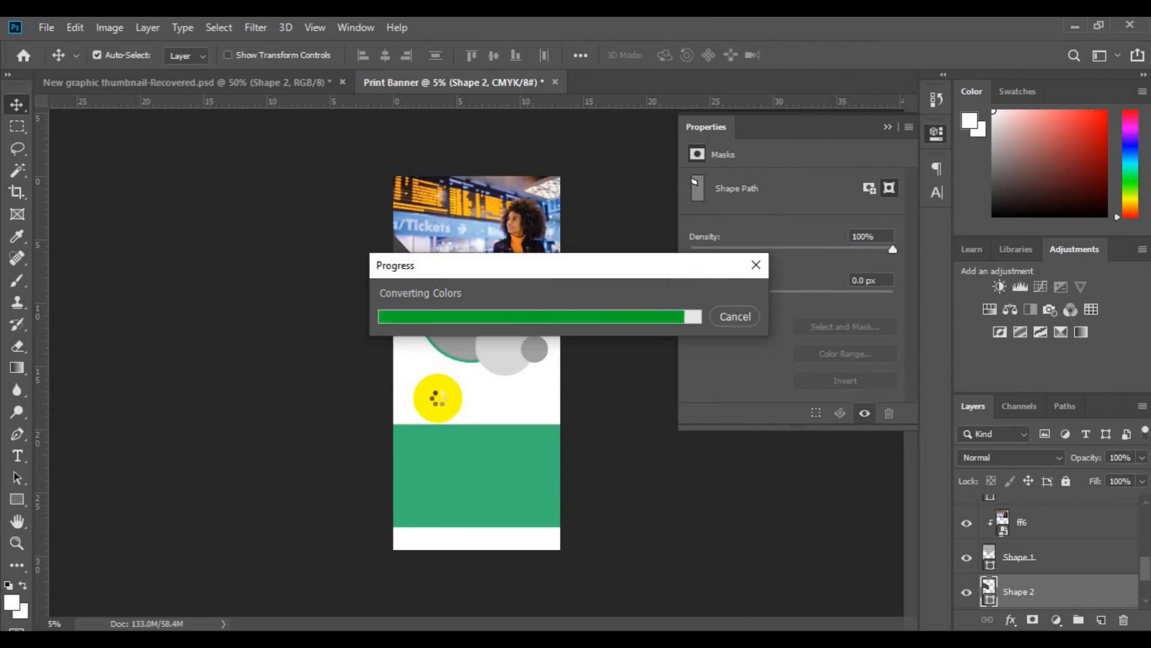
Move the 14615 photo up over the dark grey shape, at about X -1.99 in and Y 3.17 in, and clip it to Shape 2.
left_click_drag(439, 402, 445, 309)
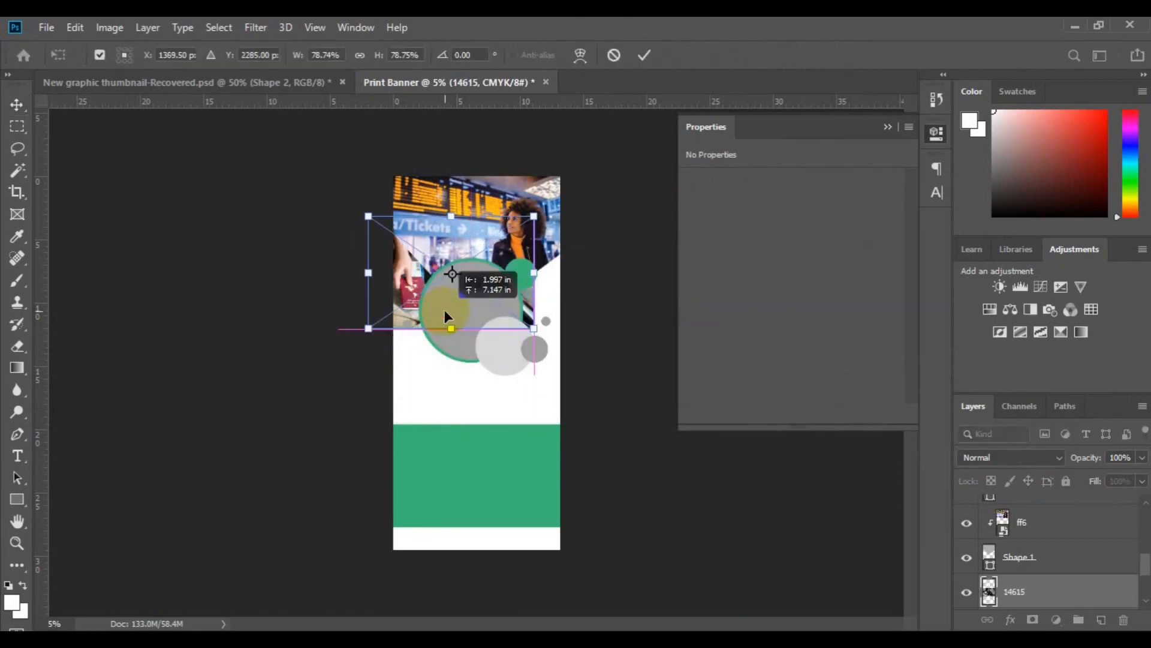
key("Return")
scroll(1066, 527, "down", 2)
right_click(1068, 520)
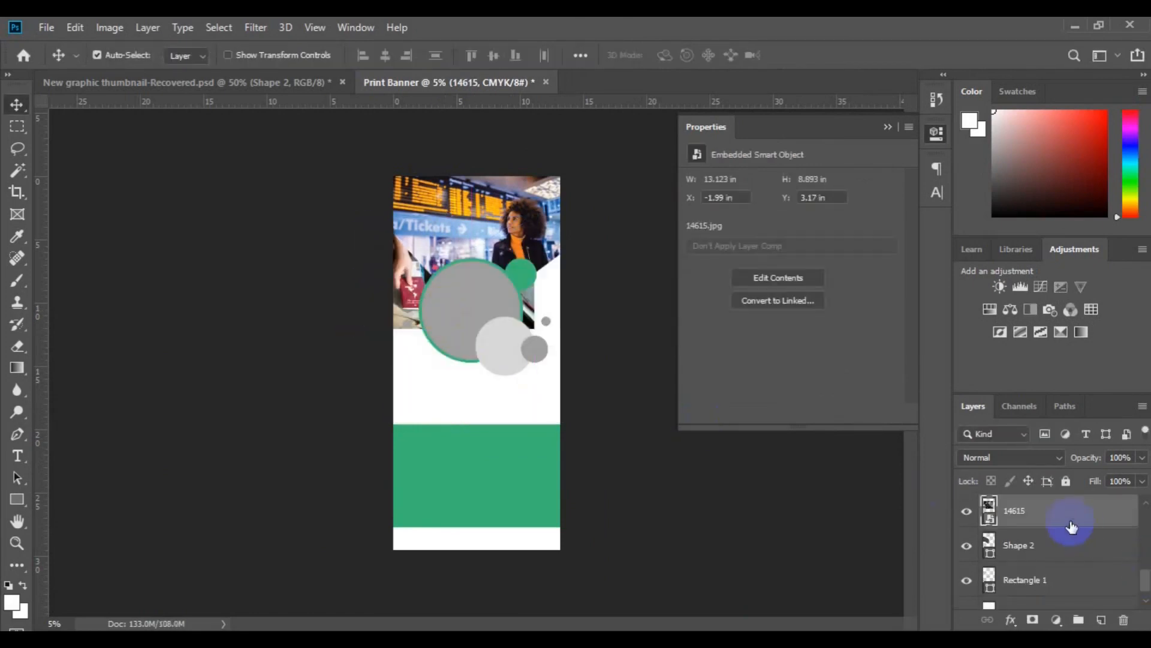
left_click(636, 135)
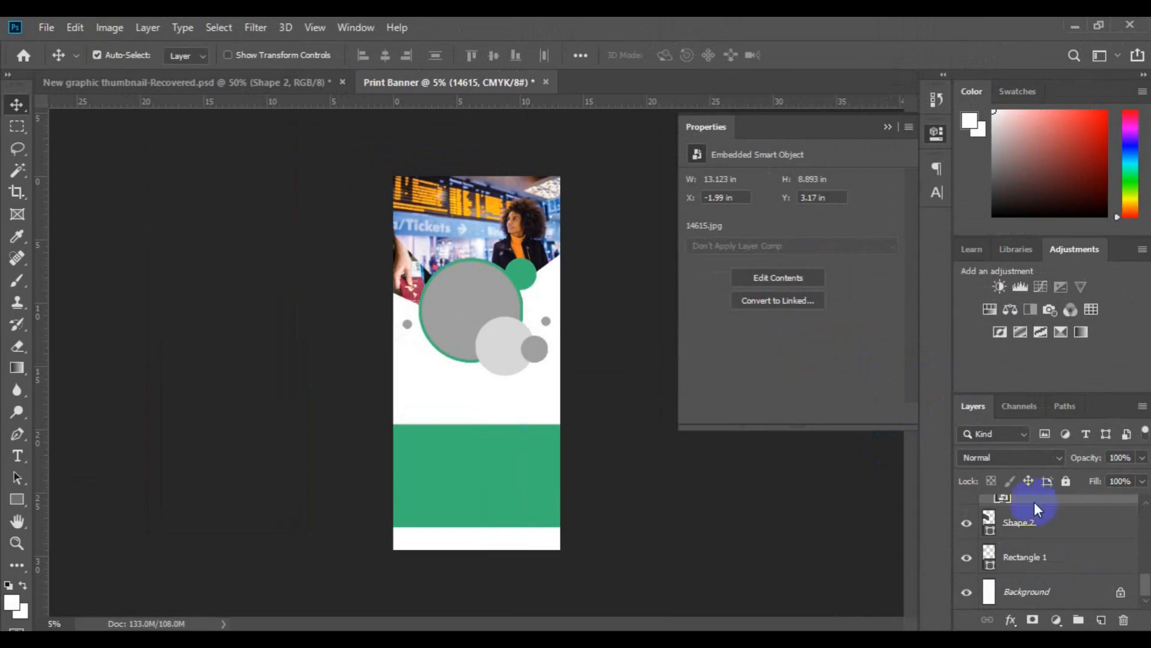
Recolour the green band, Rectangle 1, with the teal fill #34ba97.
left_click(474, 498)
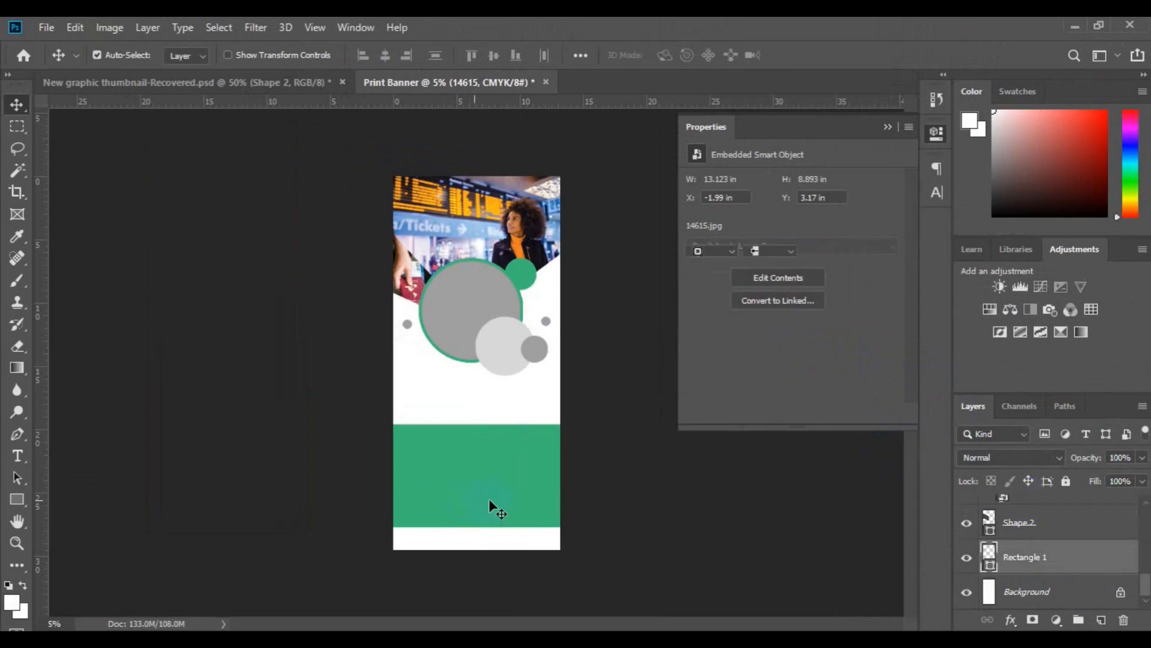
left_click(993, 570)
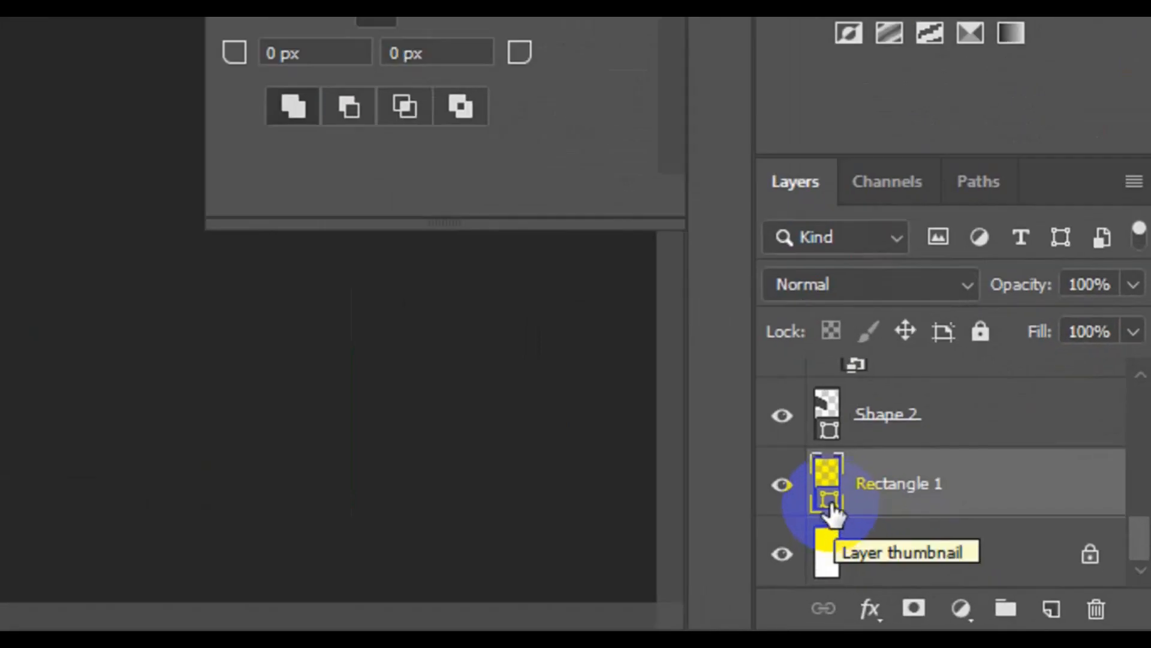
double_click(829, 499)
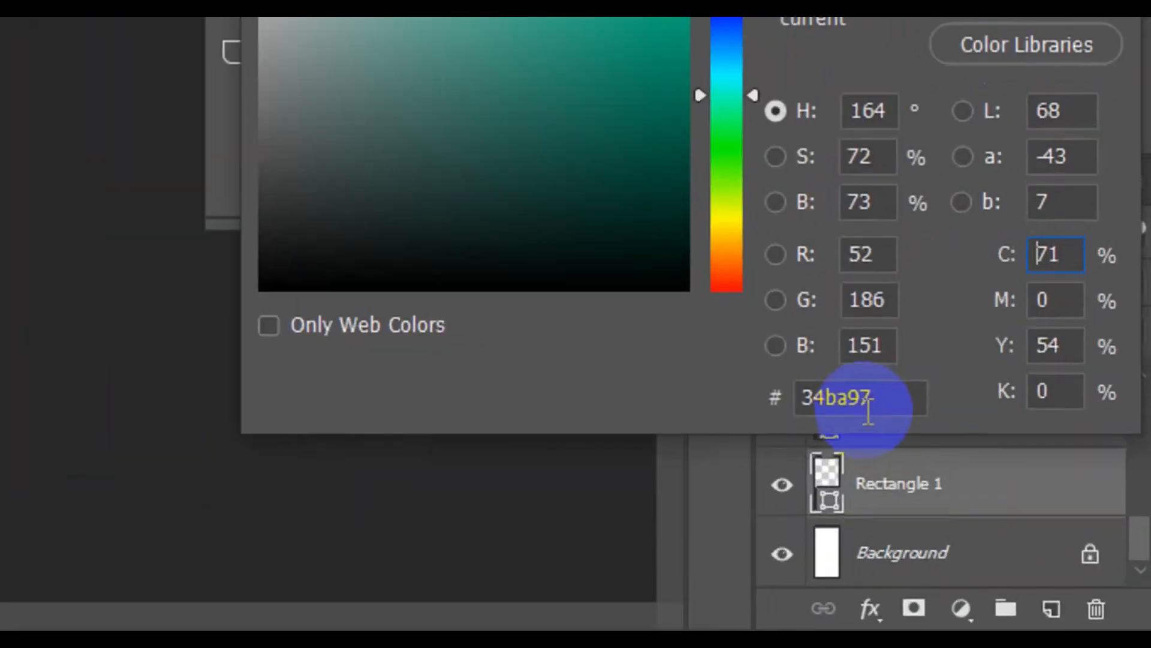
left_click(1010, 518)
left_click_drag(867, 404, 796, 403)
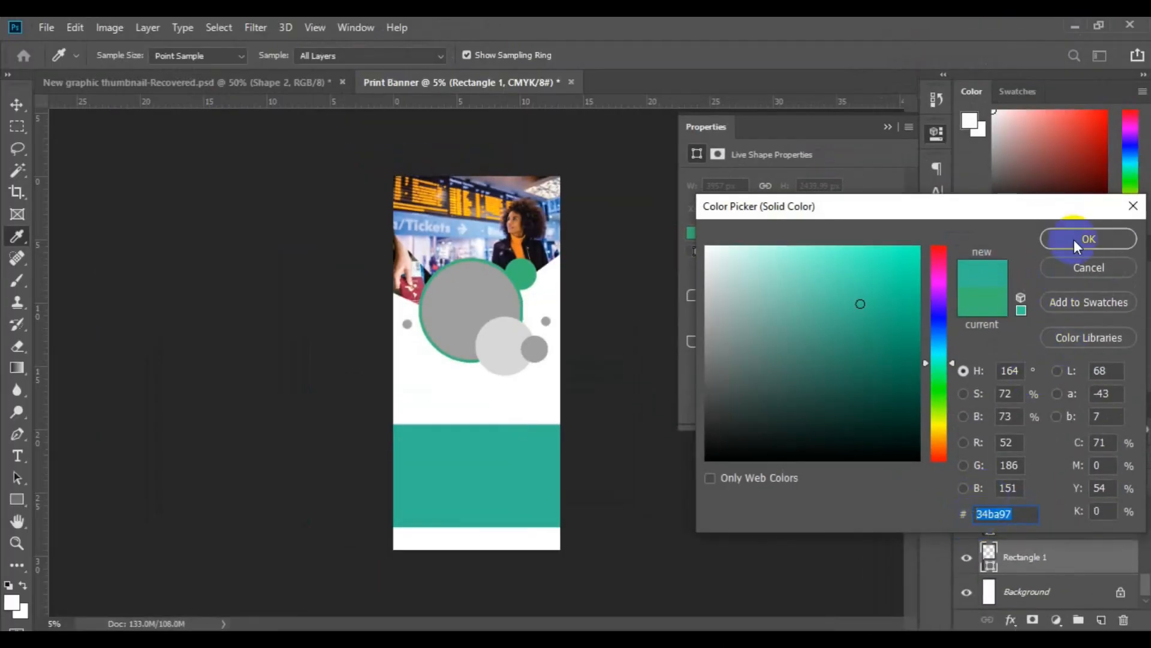
left_click(1074, 240)
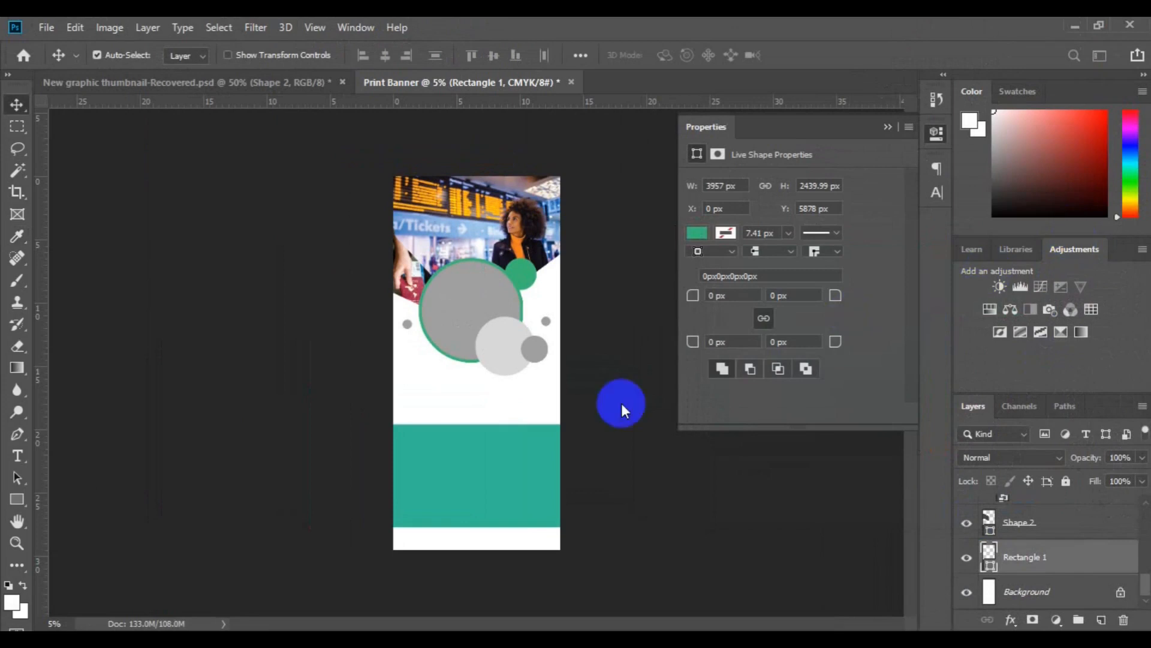
Give Shape 1, the shape holding the ff6 photo, a solid teal stroke sampled from the band (#34ba97).
left_click(548, 226)
double_click(1019, 546)
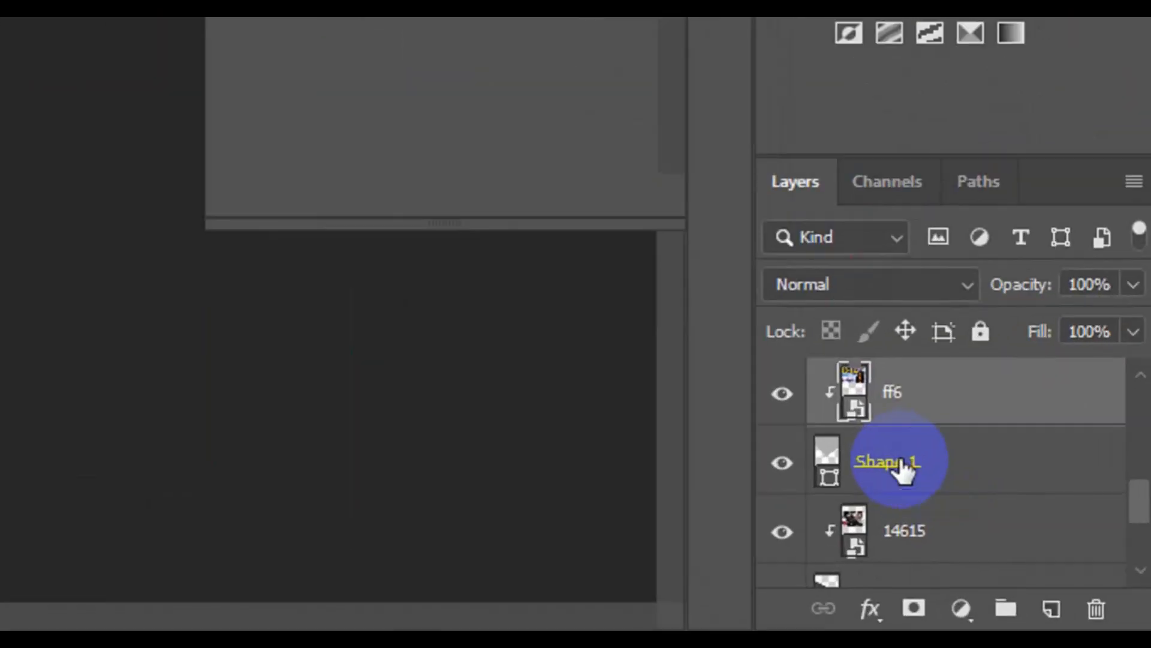
left_click(899, 465)
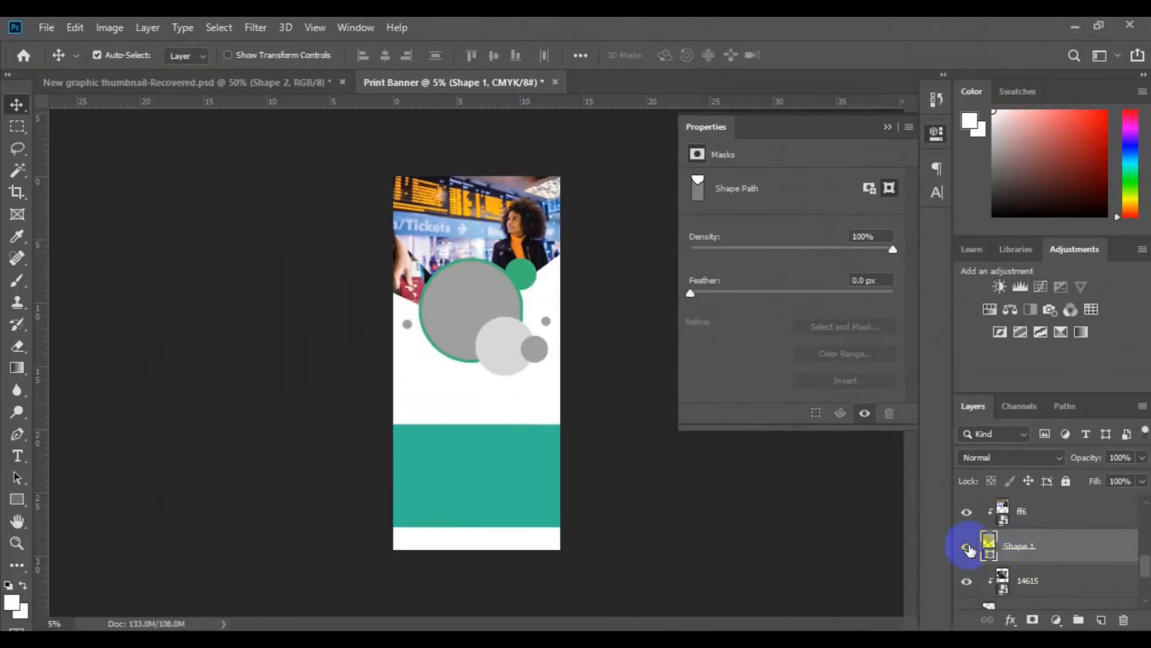
left_click(17, 433)
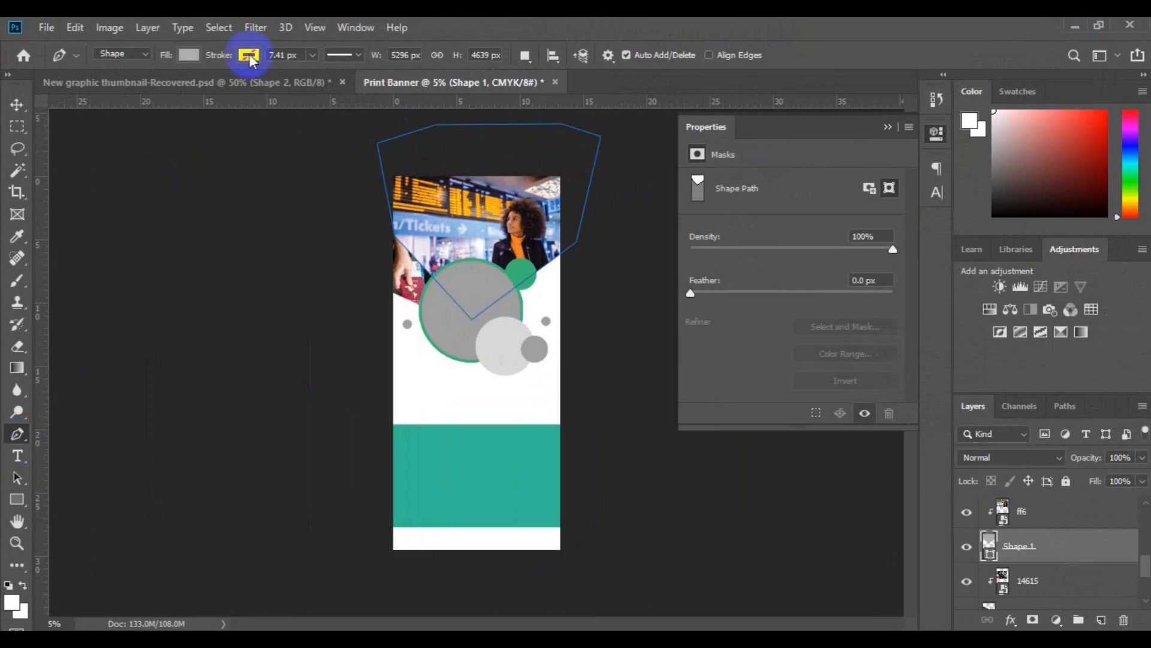
left_click(257, 59)
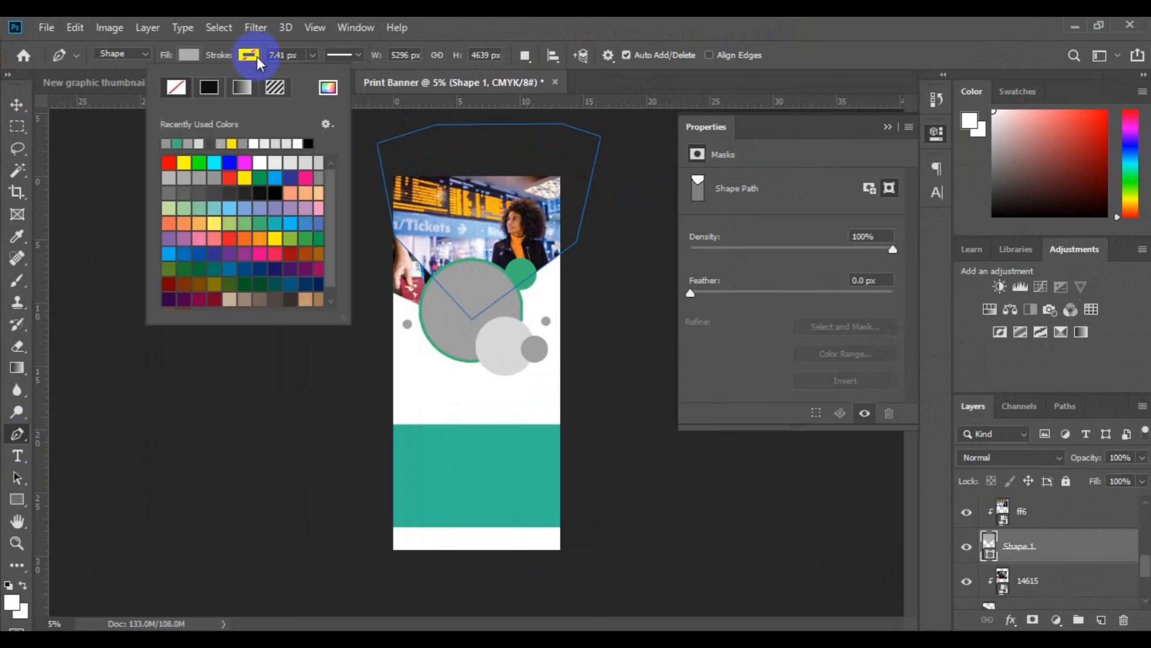
left_click(329, 90)
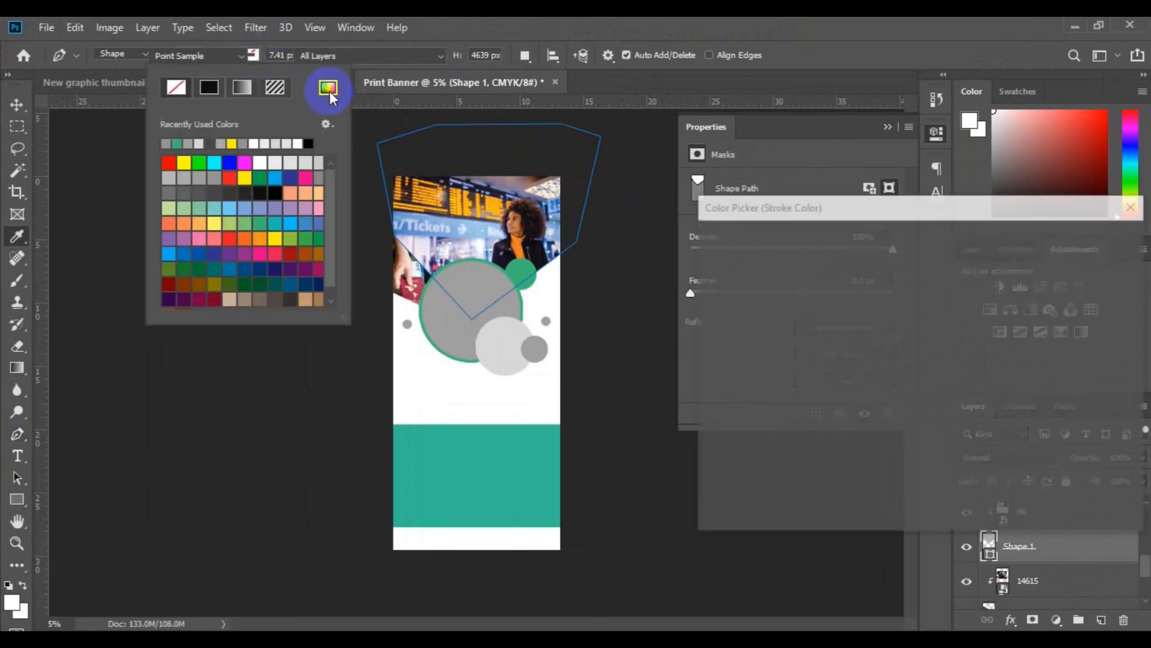
left_click(476, 483)
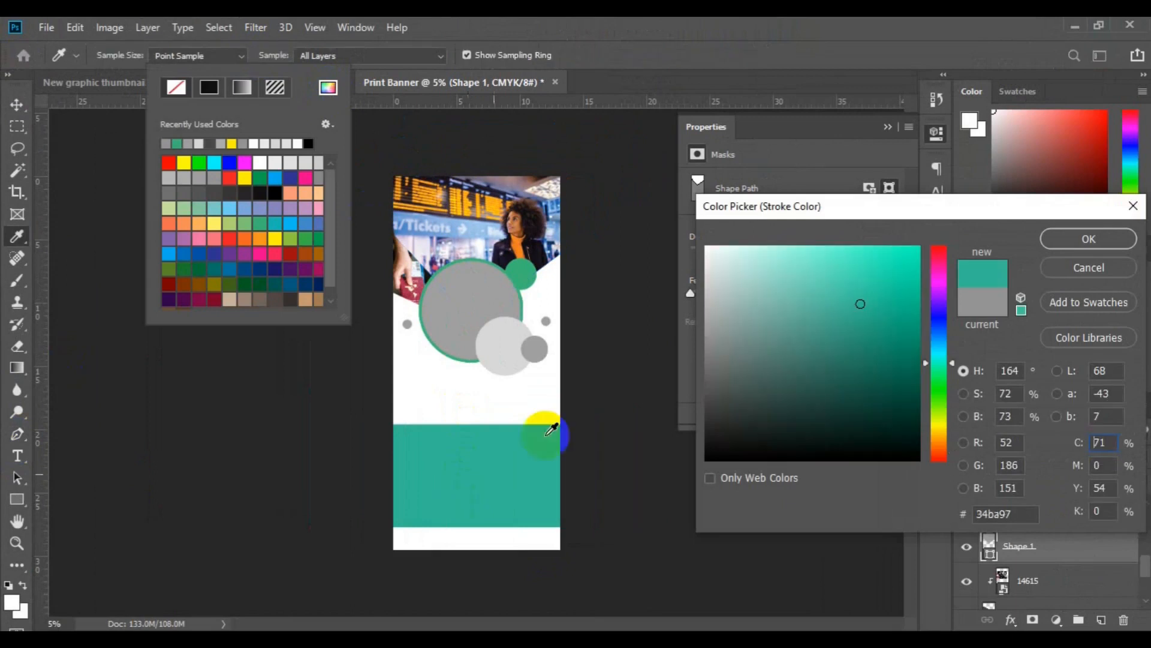
left_click(1081, 238)
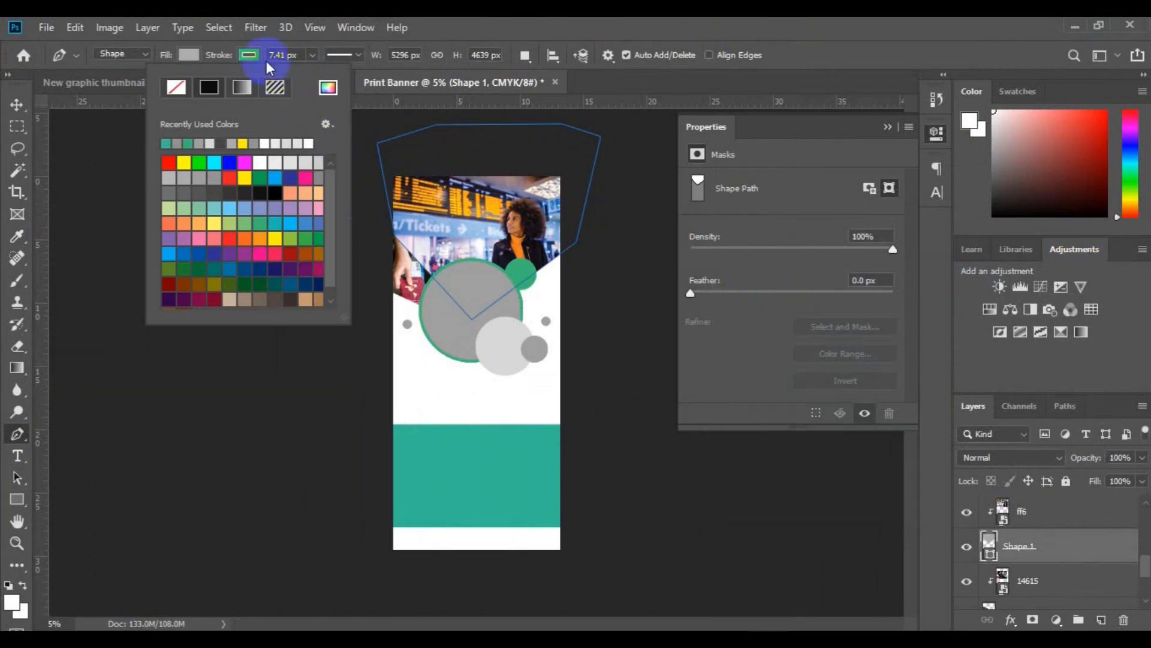
Set the stroke width of Shape 1 to 60 px.
left_click(312, 54)
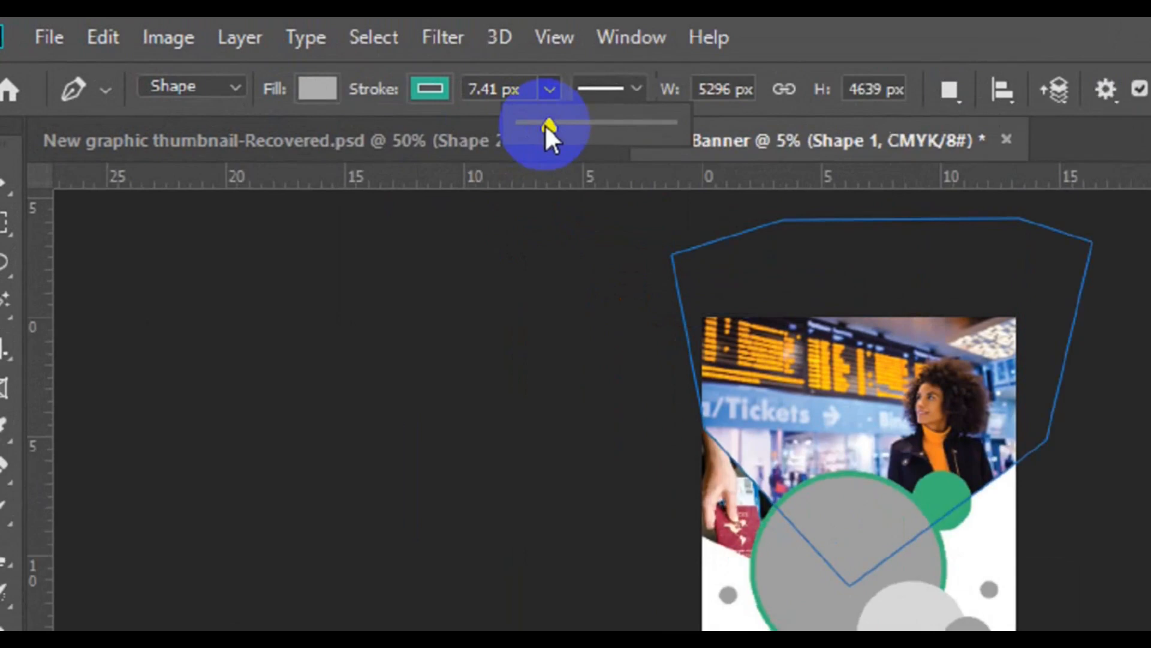
left_click_drag(311, 77, 315, 76)
left_click_drag(580, 136, 602, 133)
left_click(581, 94)
left_click(532, 94)
key("BackSpace")
key("BackSpace")
key("BackSpace")
key("BackSpace")
type("0")
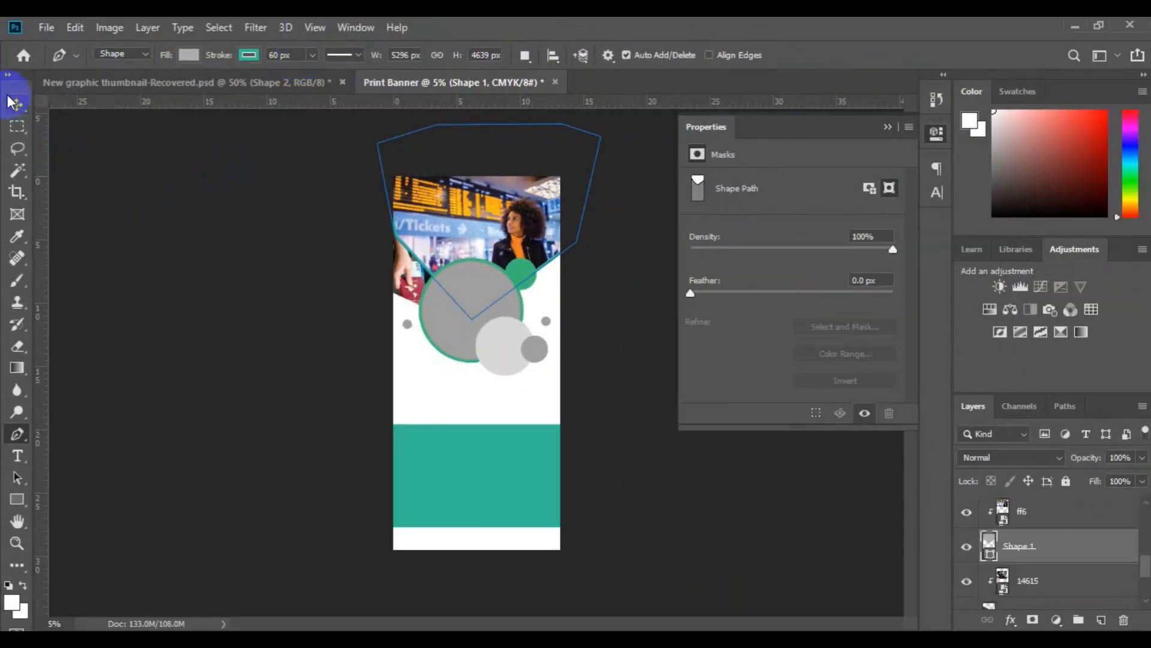
left_click(15, 104)
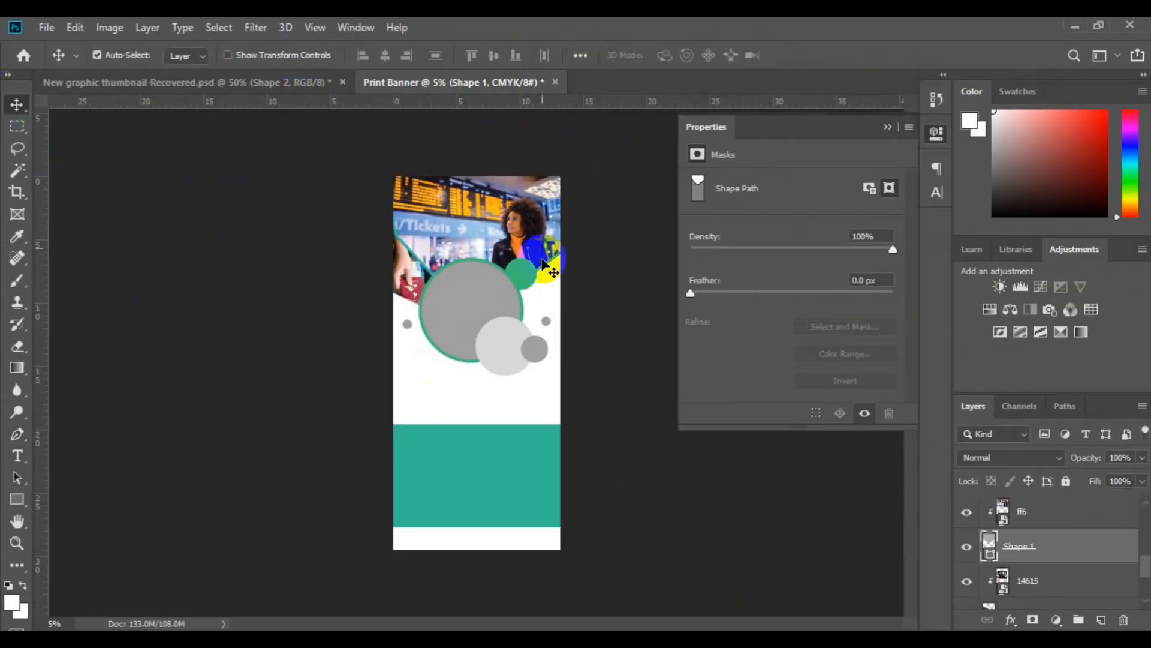
Give Shape 2, the shape holding the 14615 photo, the same recently used teal stroke at a width of 60 px.
left_click(414, 293)
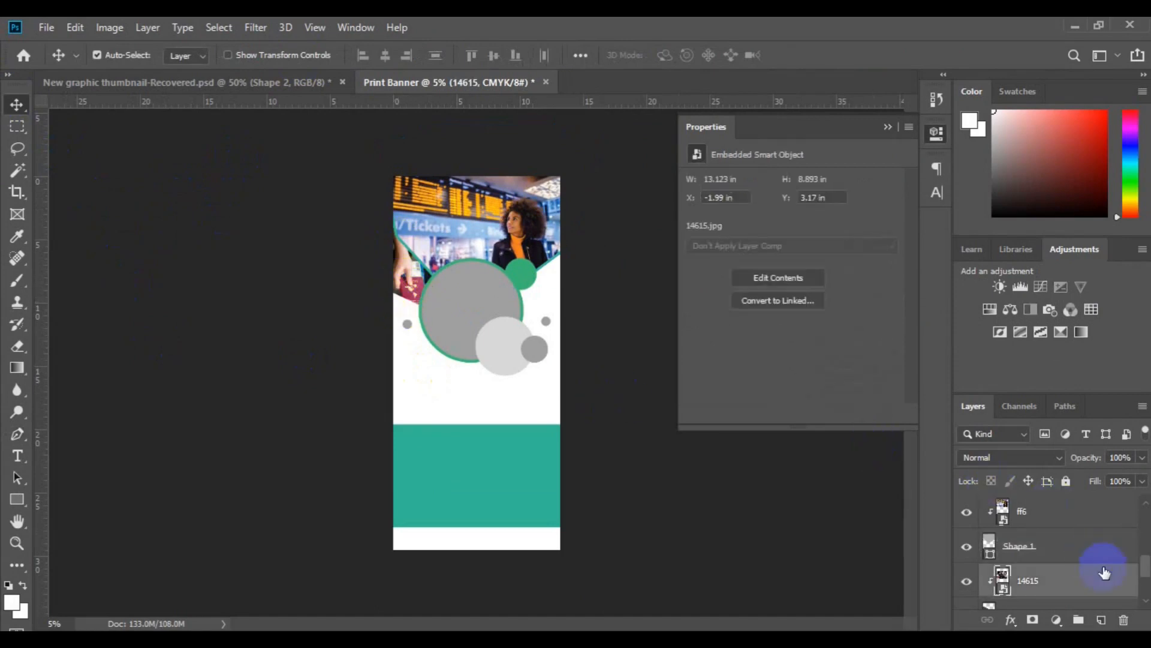
left_click(1146, 600)
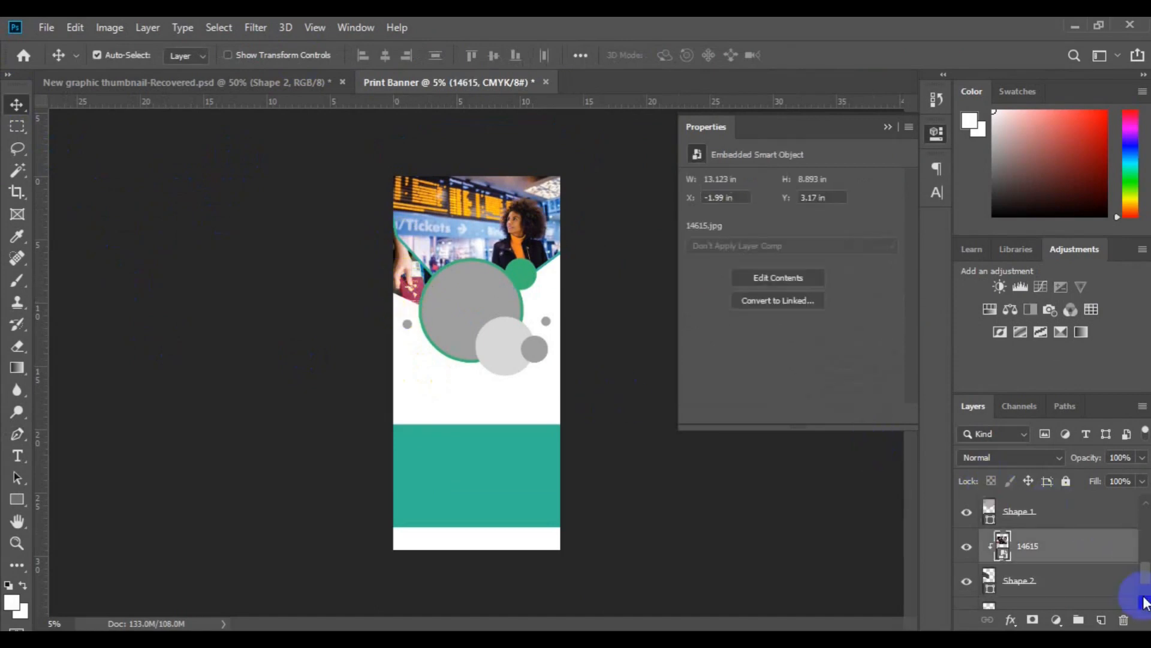
left_click(1054, 591)
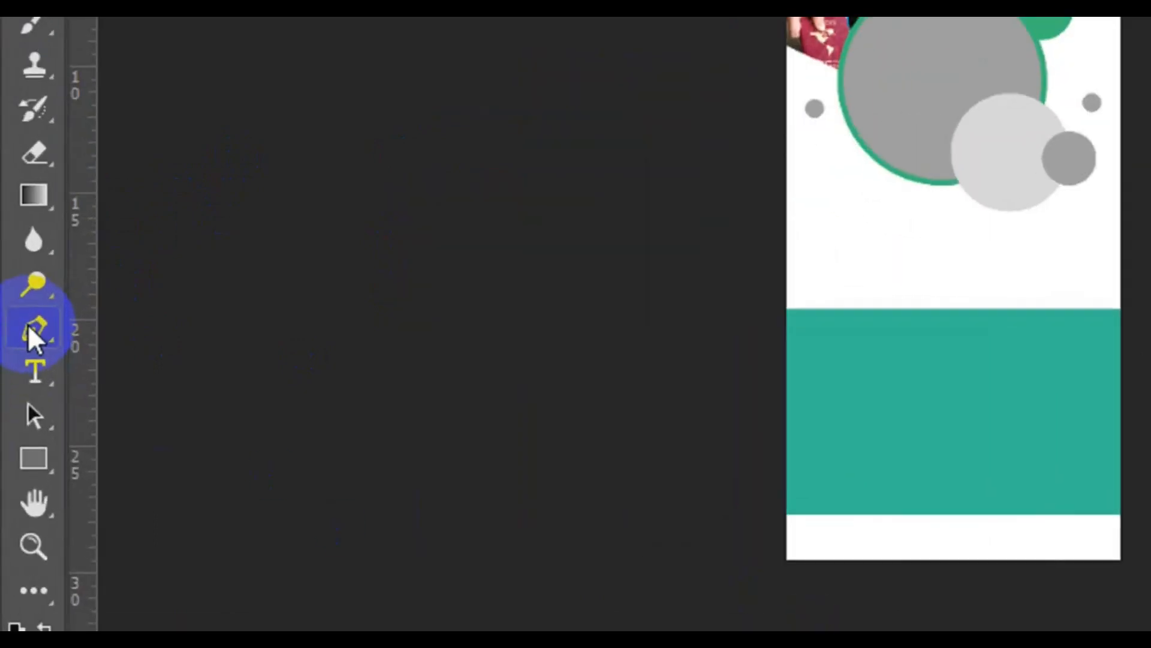
left_click(15, 434)
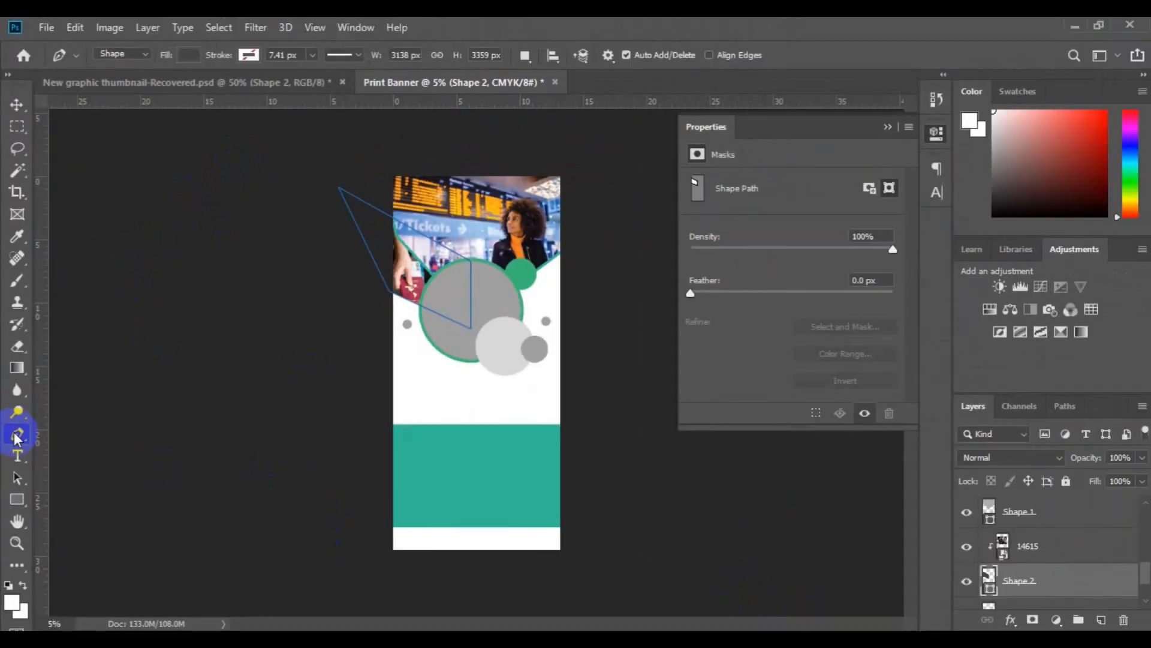
left_click(251, 57)
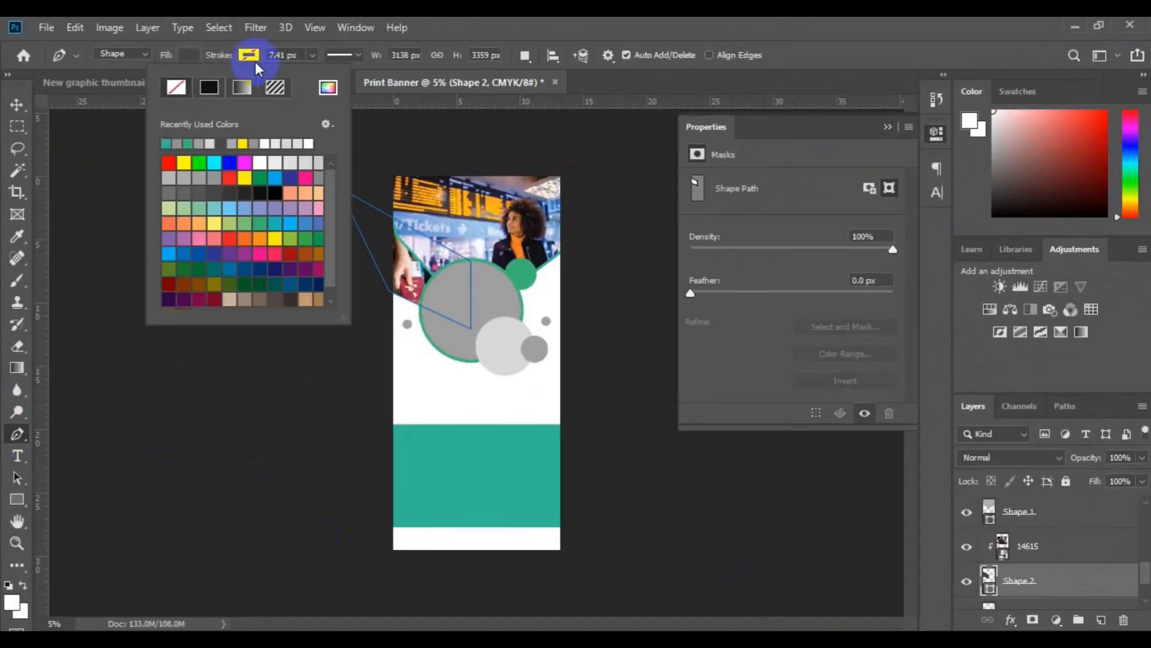
left_click(168, 143)
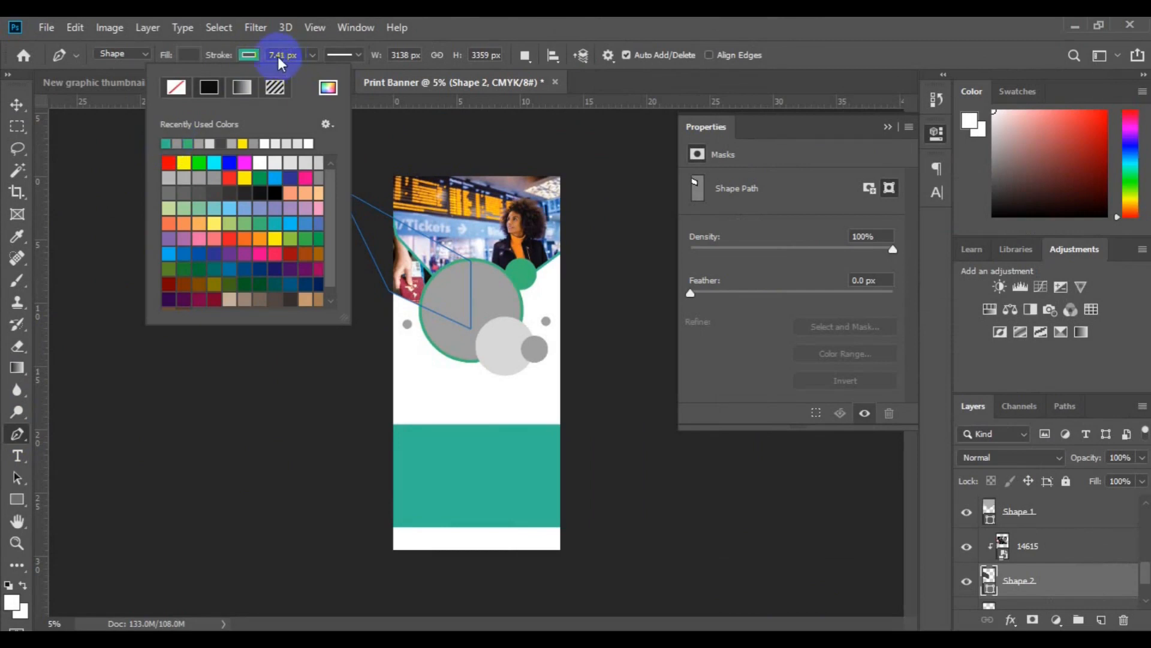
left_click(279, 58)
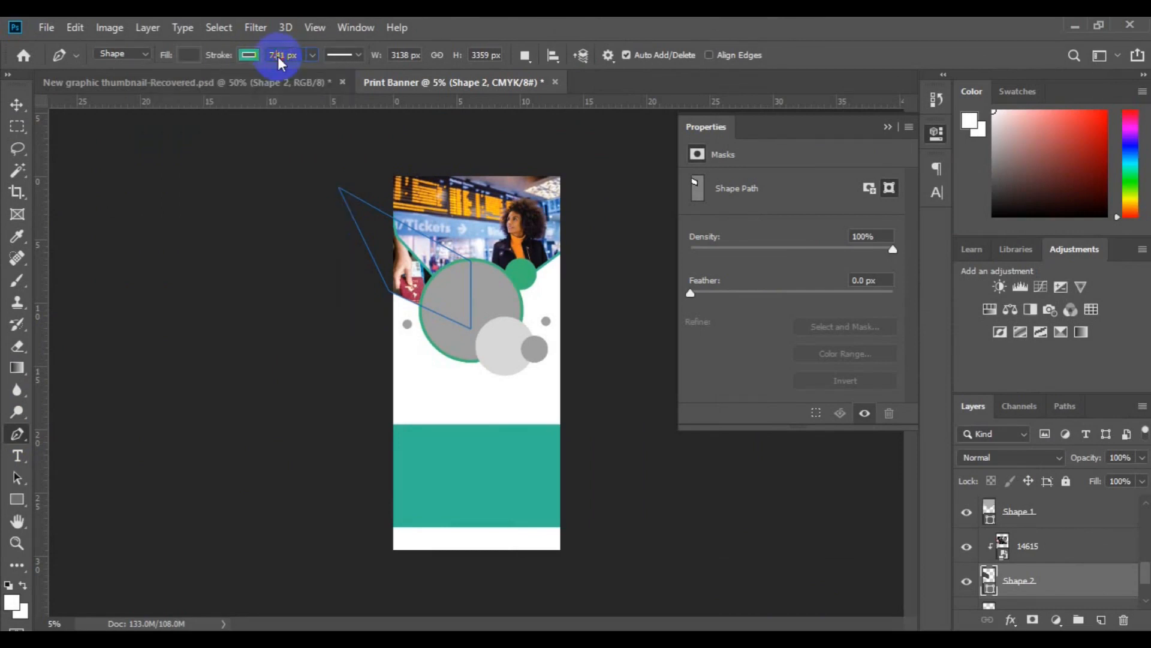
left_click(279, 58)
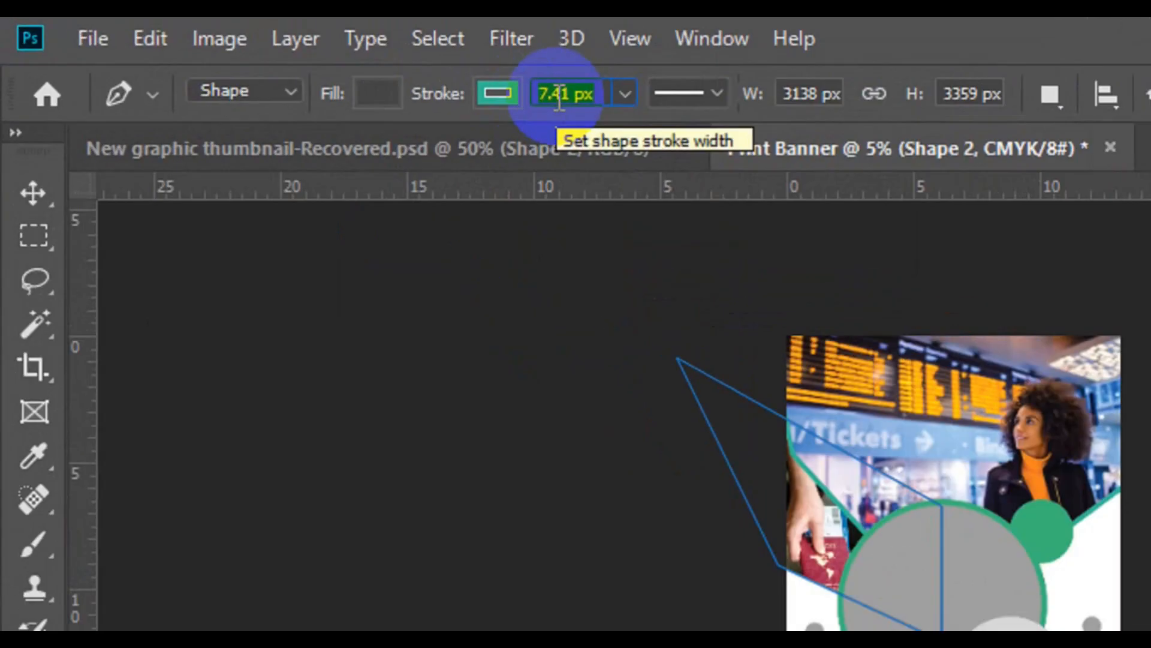
key("BackSpace")
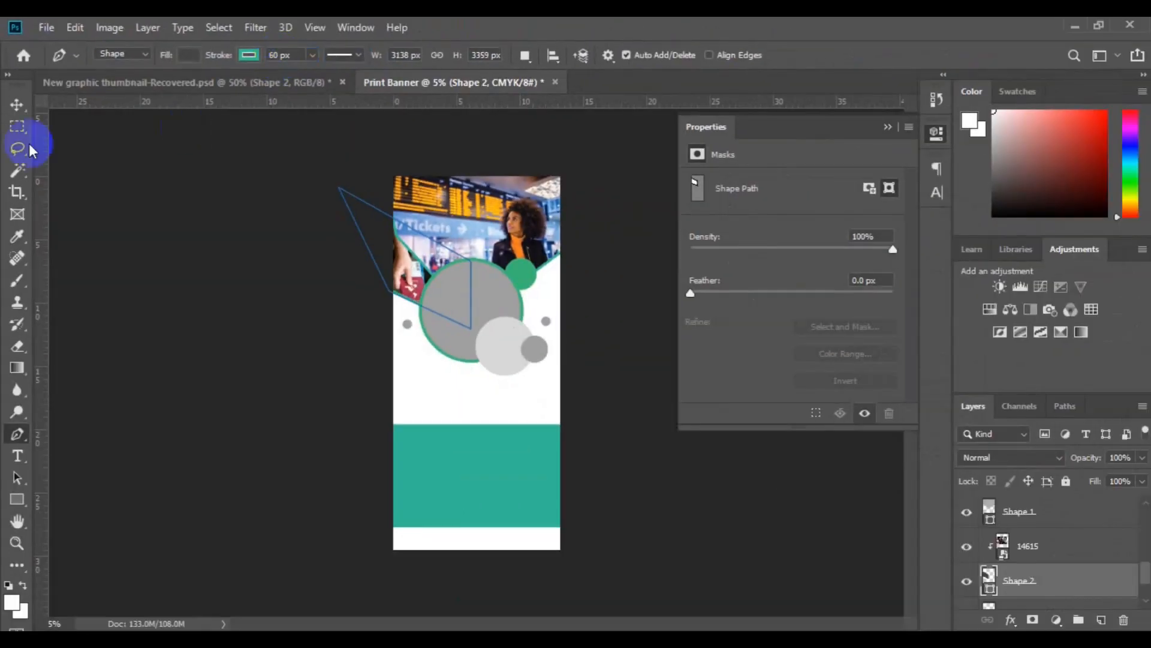
left_click(35, 193)
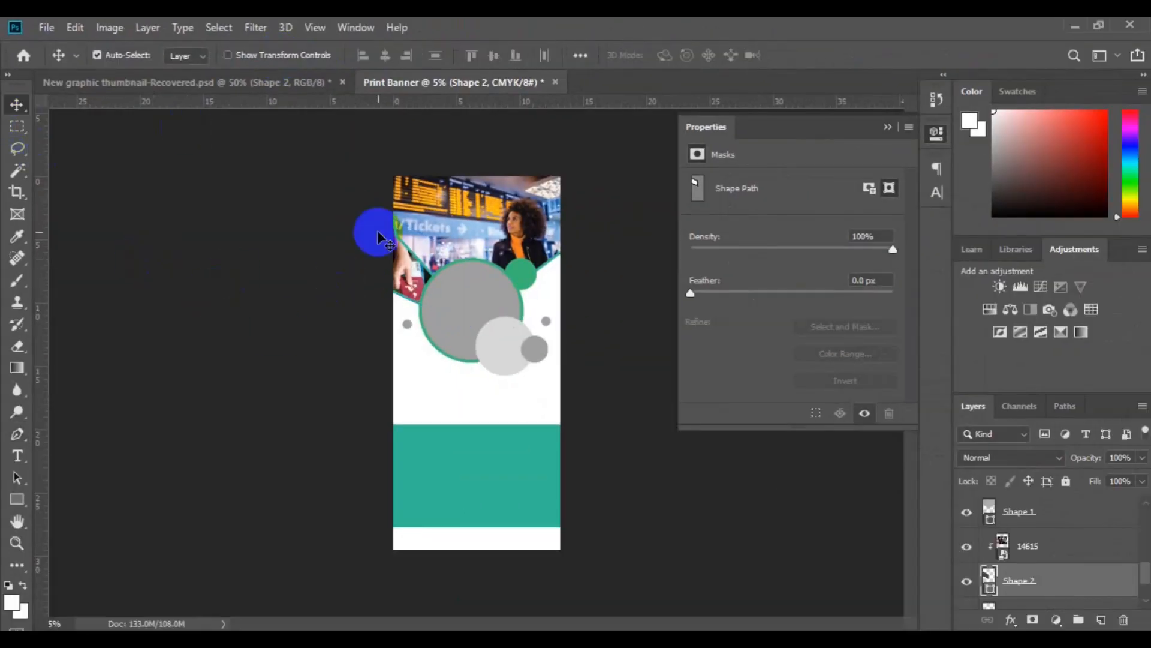
Select the ff6 photo together with Shape 1, nudge them slightly left, and save the banner document.
left_click(1028, 547, "ctrl")
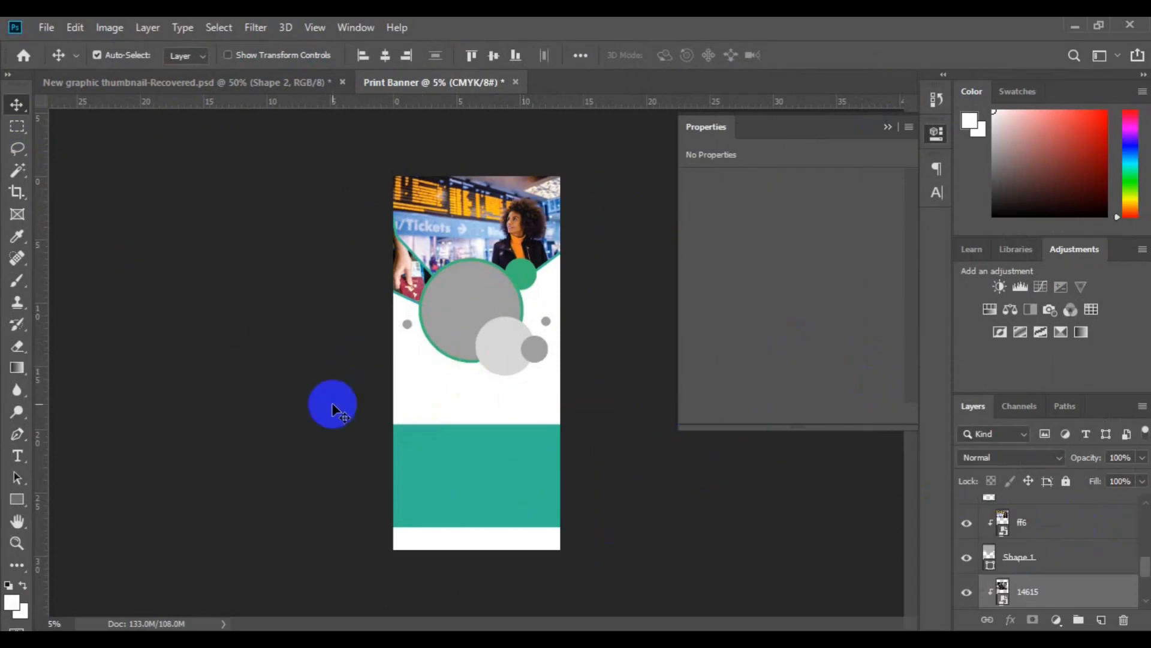
left_click(1014, 520)
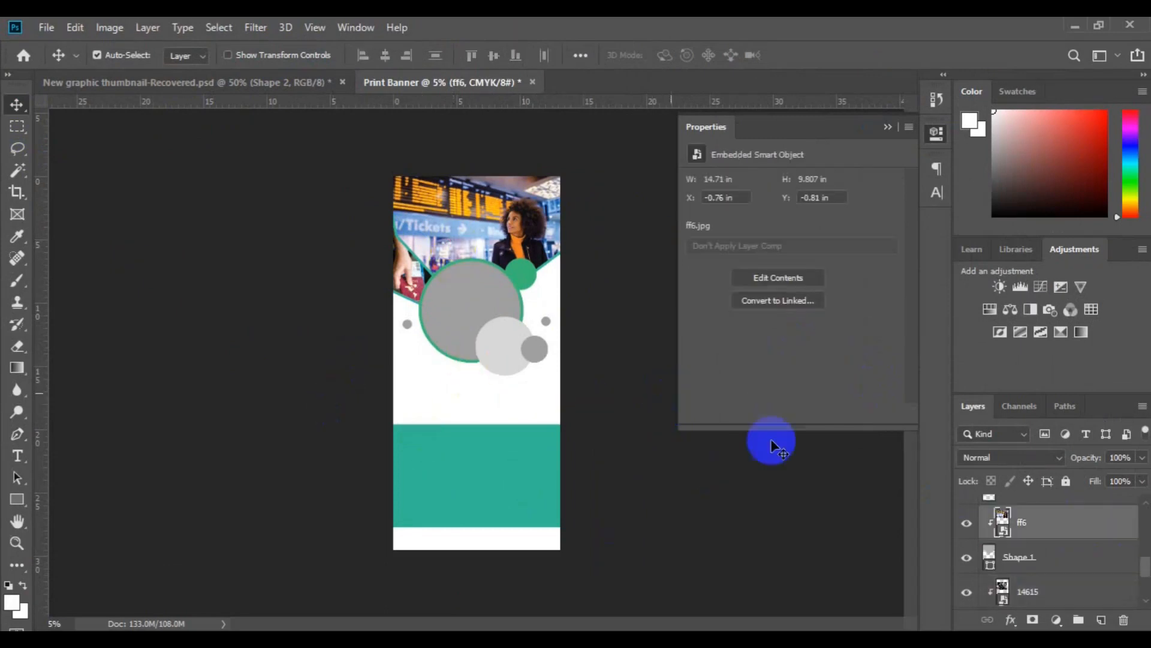
left_click(1034, 556, "ctrl")
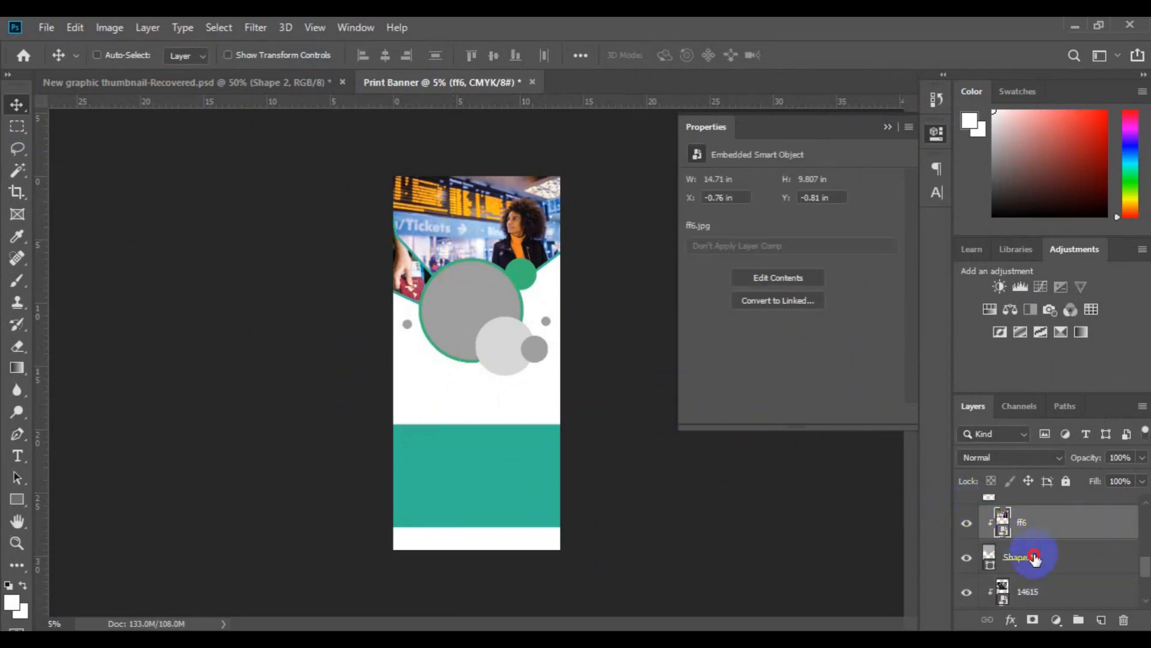
left_click(1034, 558, "ctrl")
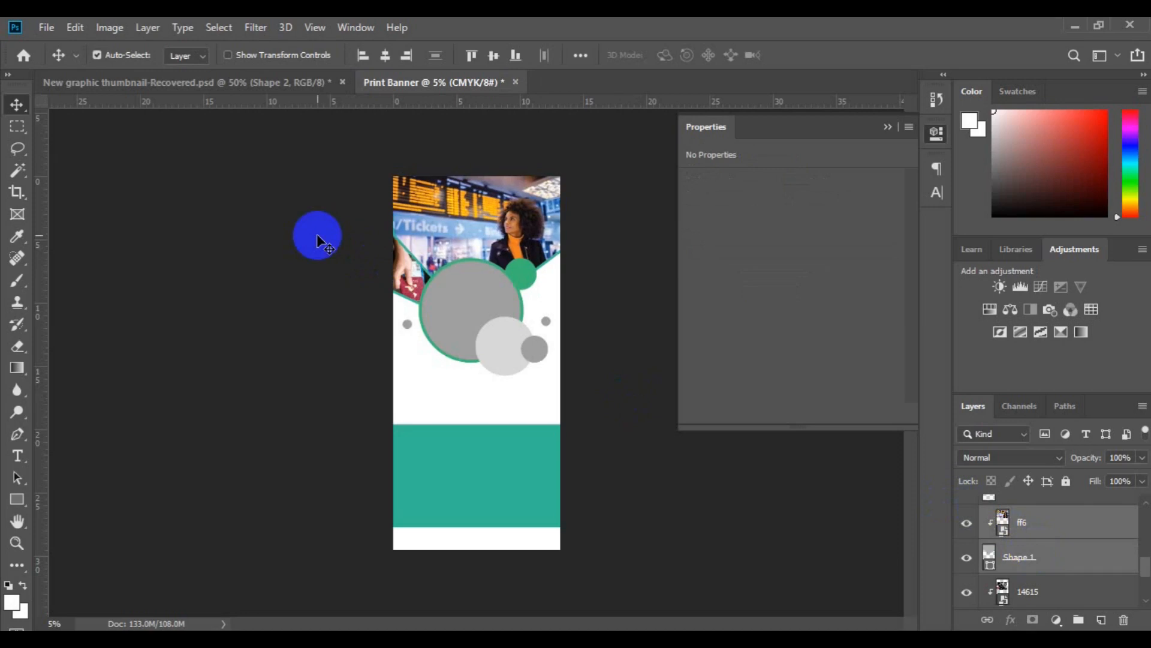
key("ctrl+s")
Fill the large grey circle, Ellipse 2, with the orange #fbaf17 sampled from the departure board in the photo.
left_click(452, 316)
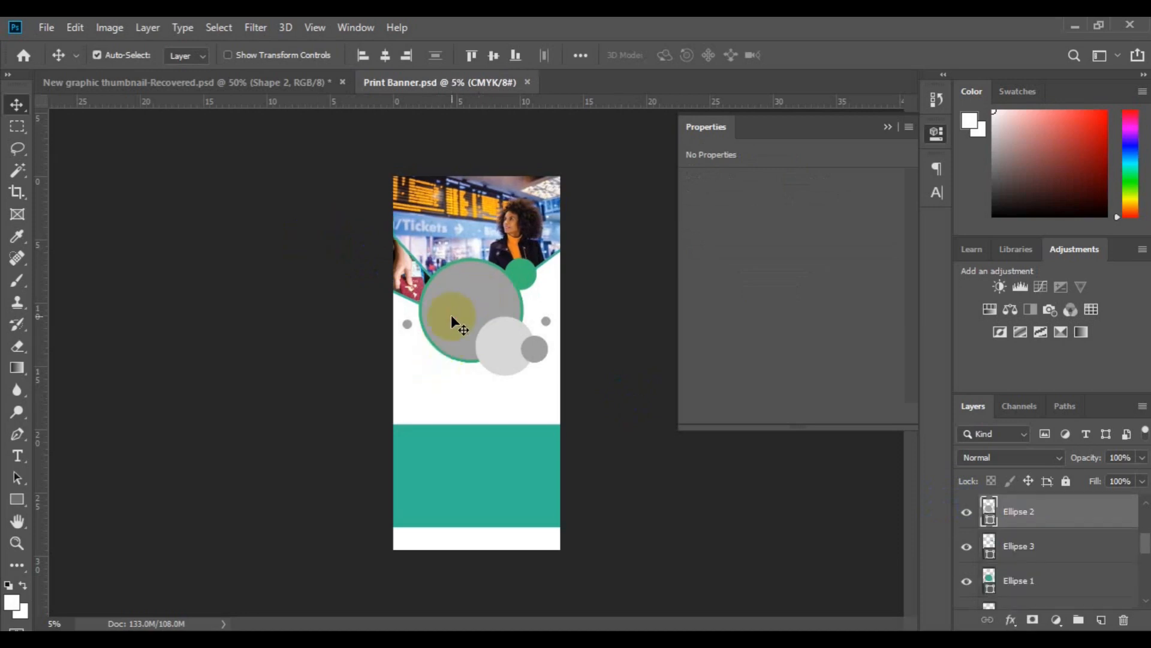
left_click(978, 514)
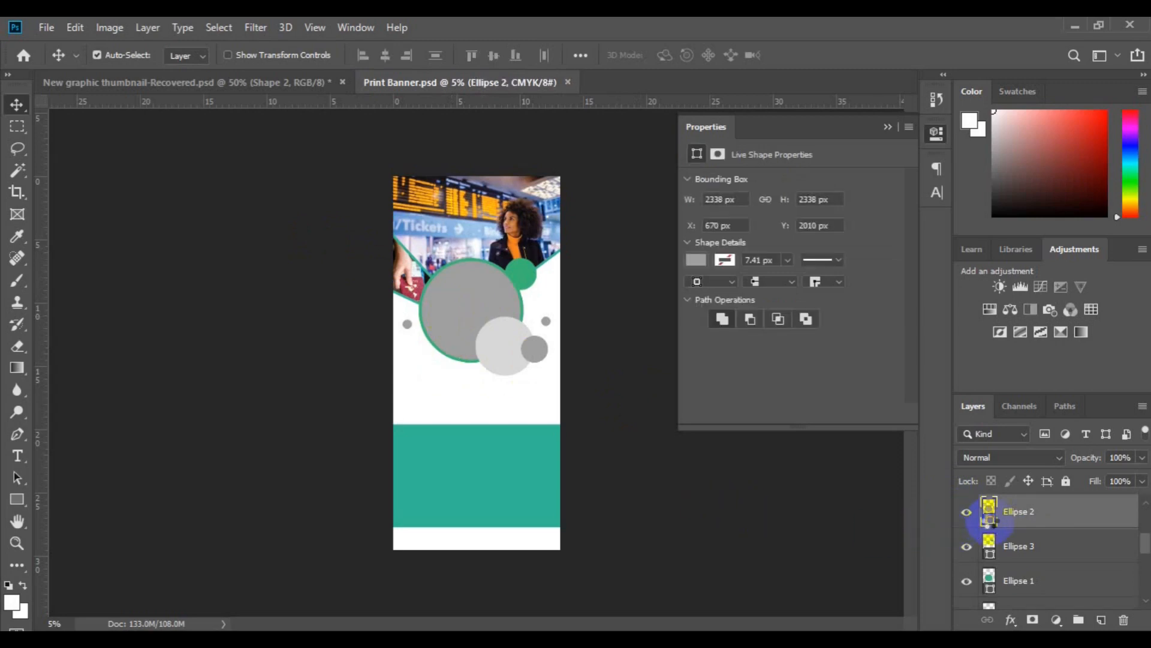
left_click_drag(990, 523, 712, 407)
left_click(467, 196)
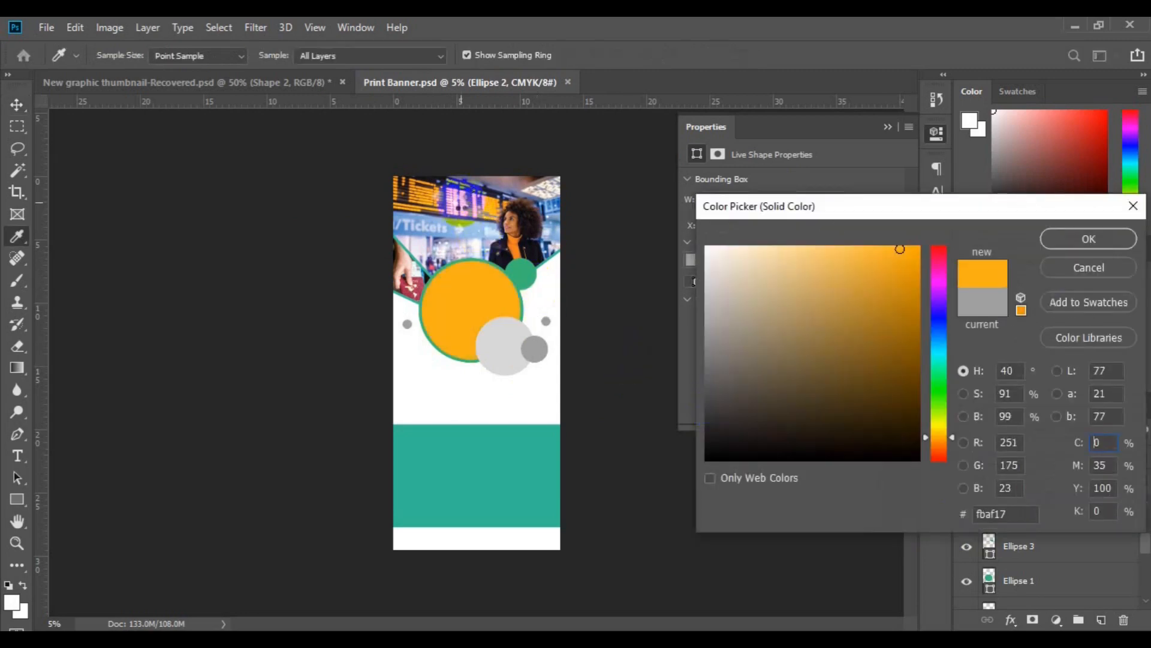
left_click(1056, 243)
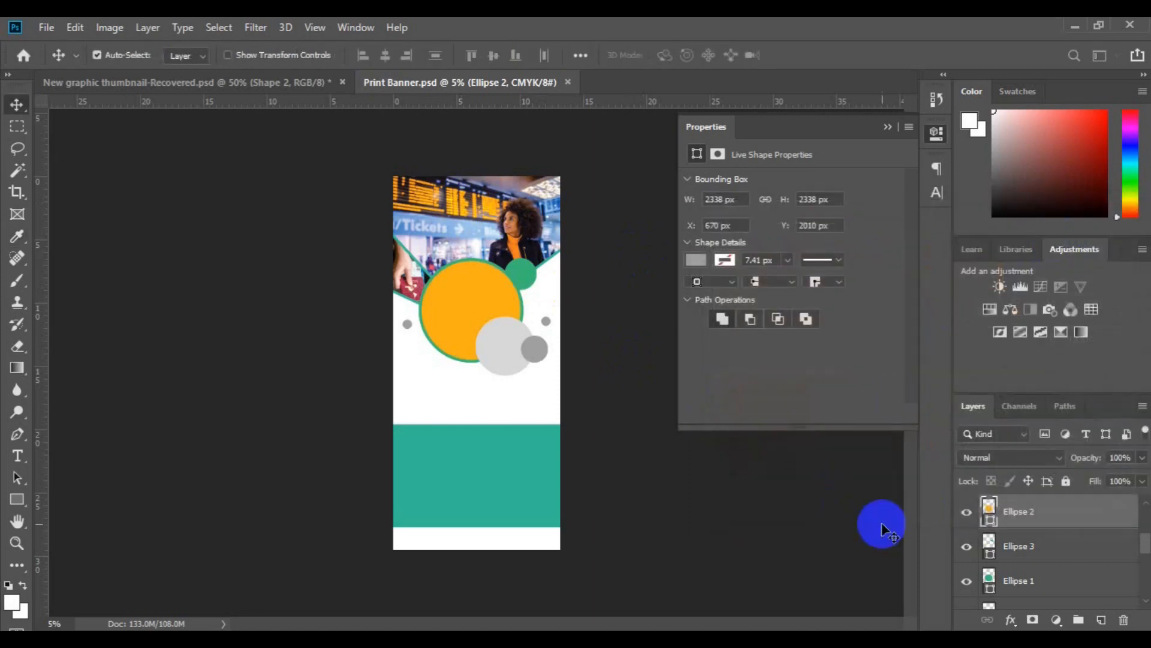
left_click_drag(520, 329, 521, 313)
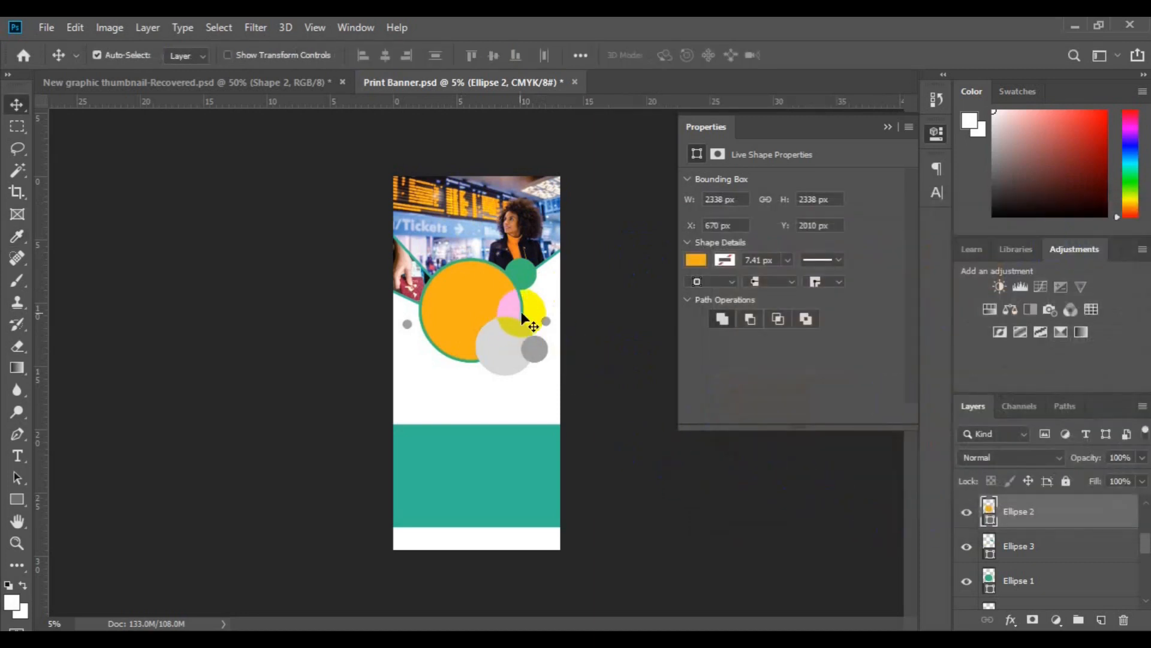
Fill Ellipse 1, the ring behind the large orange circle, with white #ffffff sampled from the banner background.
left_click(521, 318)
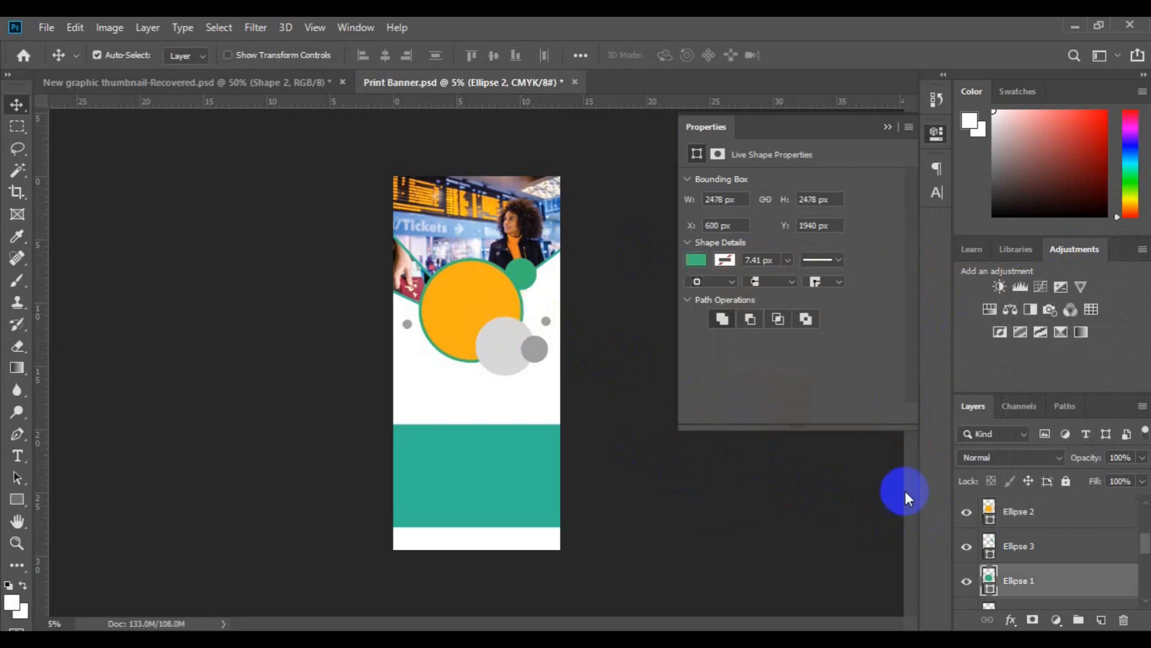
double_click(989, 590)
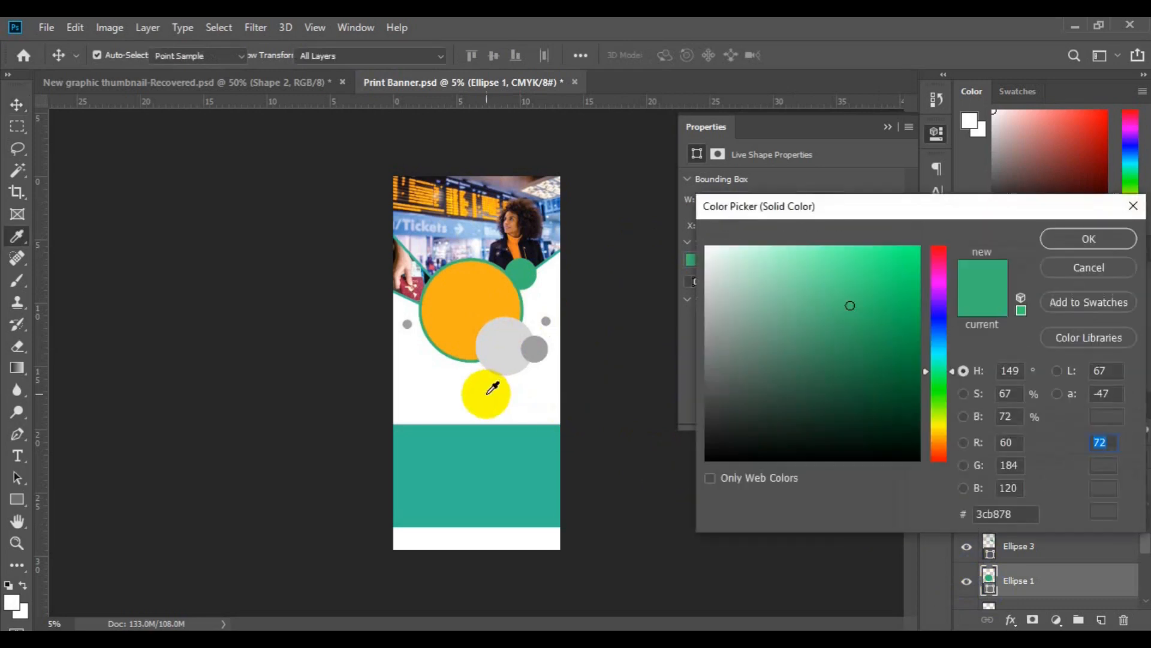
left_click(491, 388)
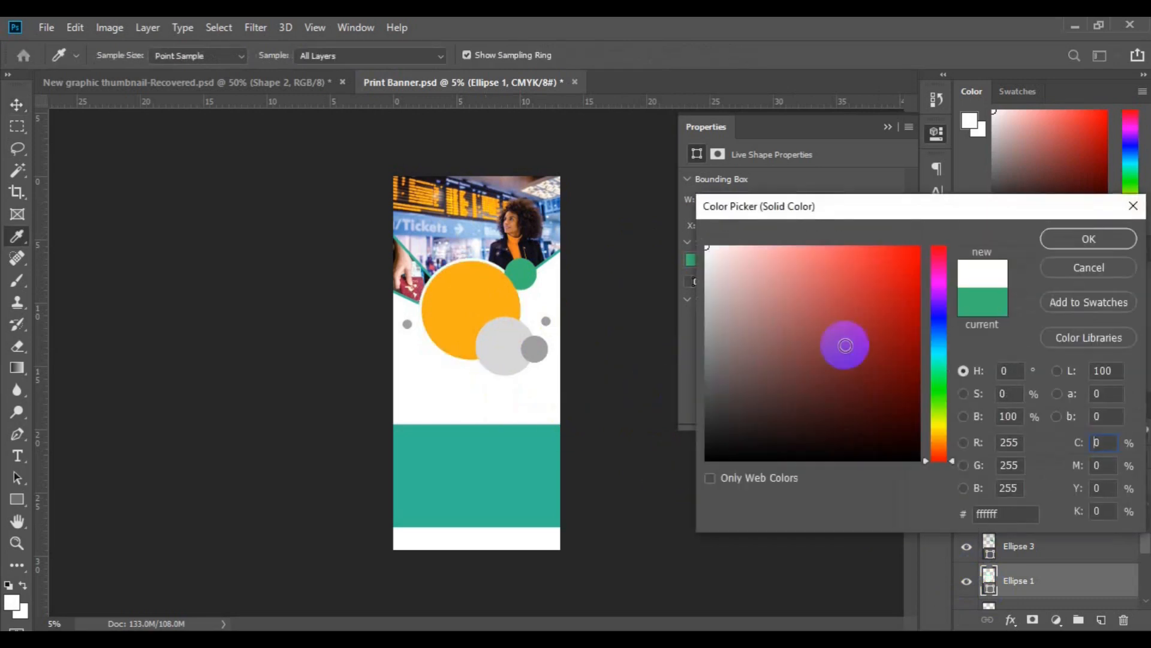
left_click(1072, 240)
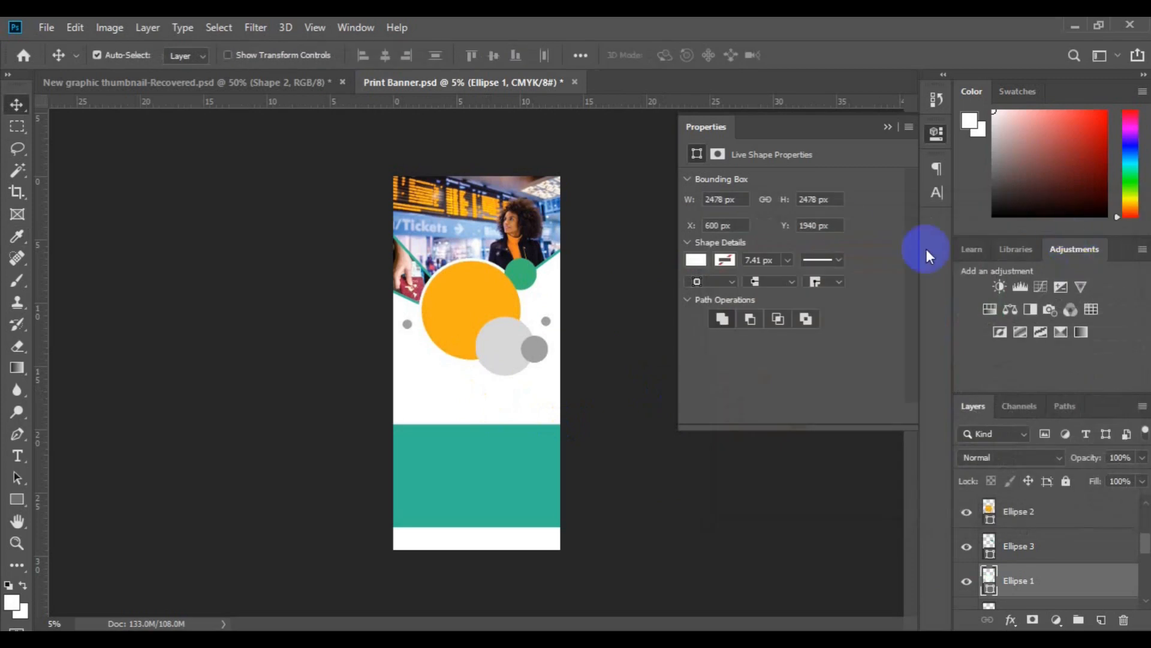
Fill Ellipse 3, the small green circle beside the orange circle's upper edge, with a very light grey swatch.
left_click(543, 262)
left_click(522, 264)
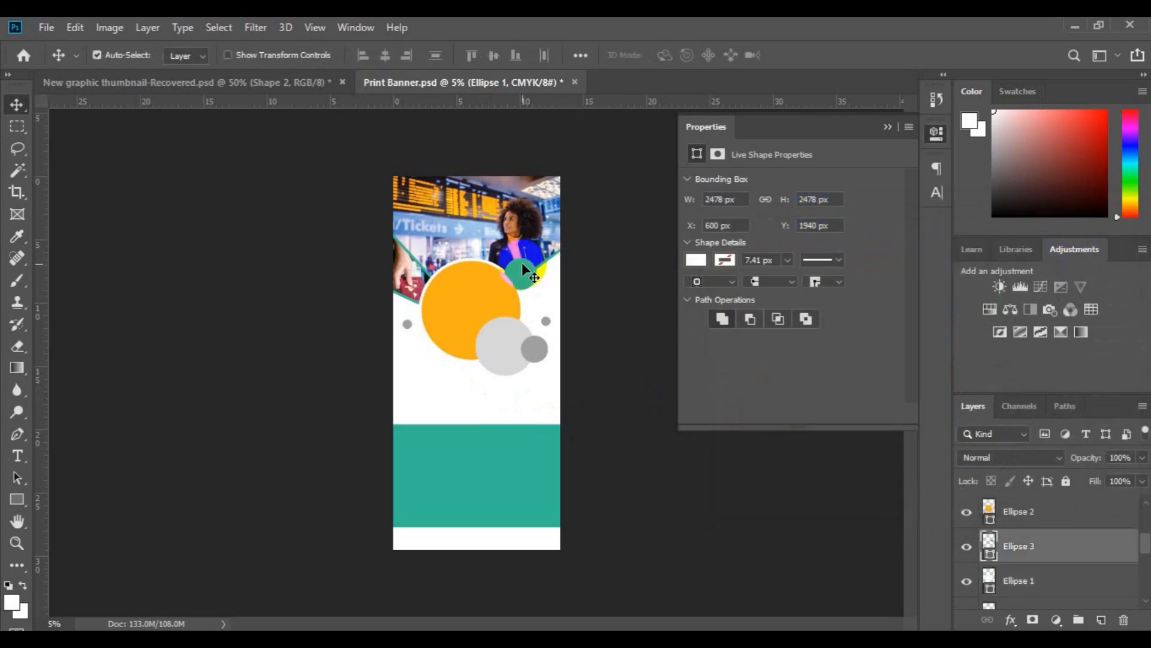
left_click(691, 259)
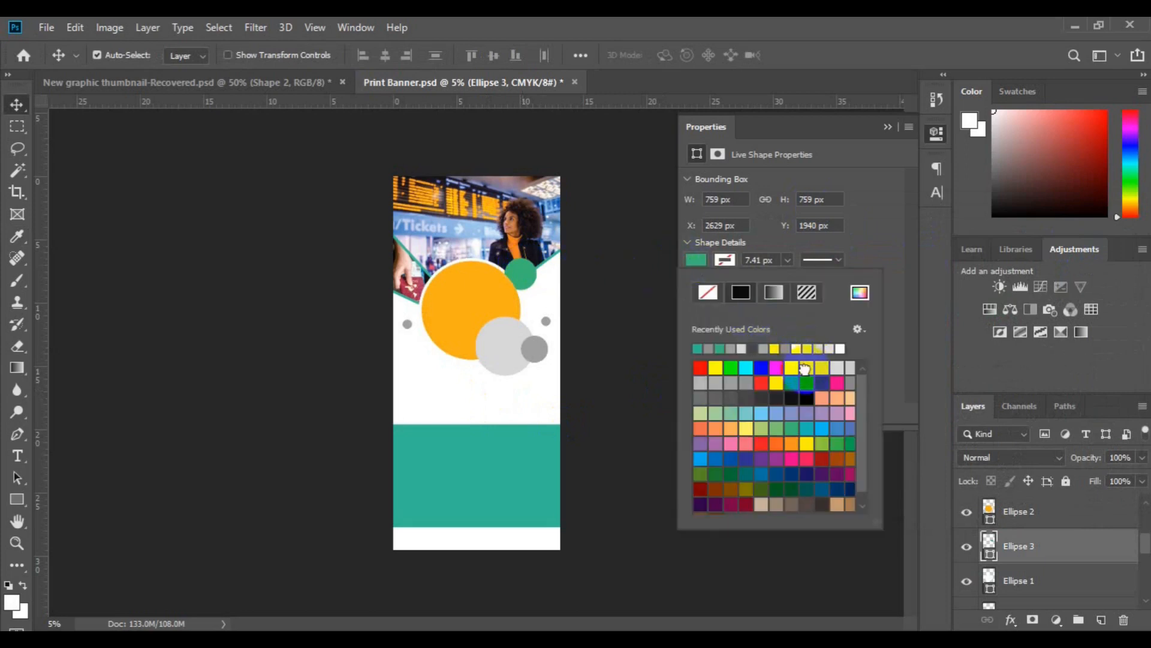
left_click(806, 371)
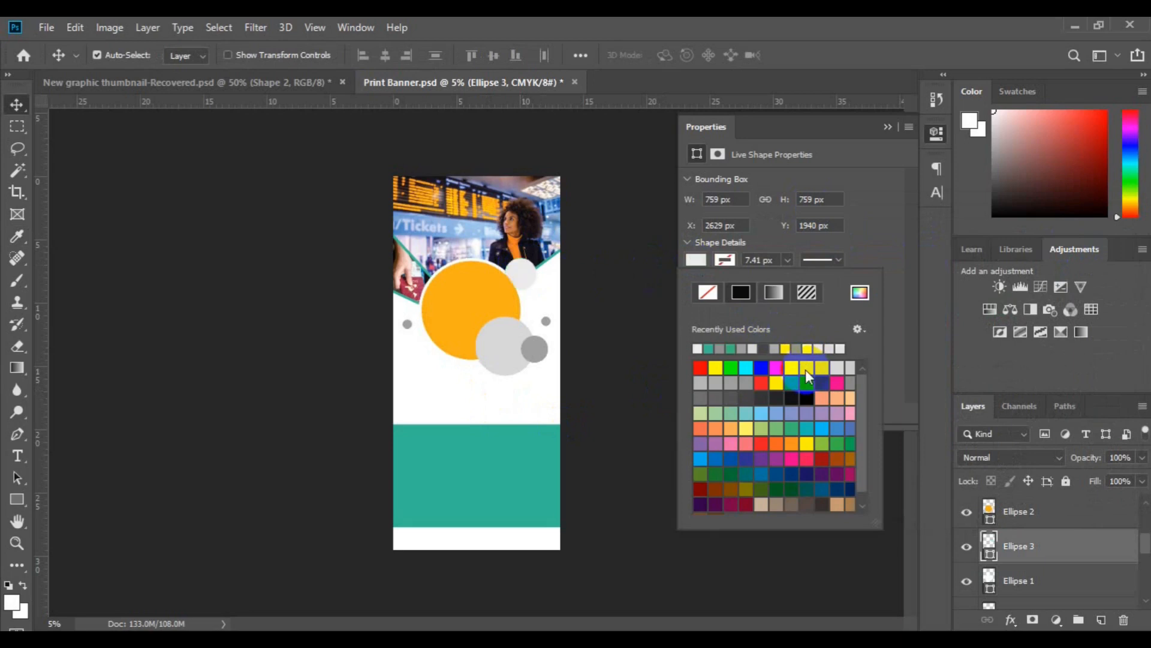
Set the blend mode of Ellipse 4, the light grey circle overlapping the orange one, to Multiply.
left_click_drag(568, 357, 509, 360)
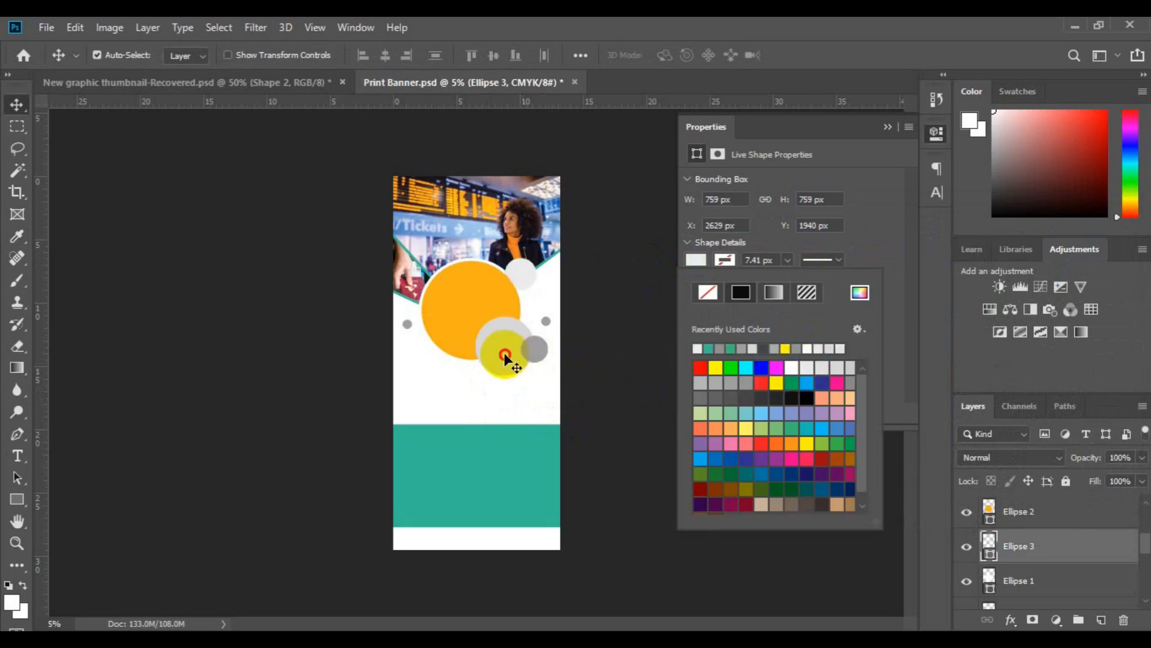
left_click(505, 358)
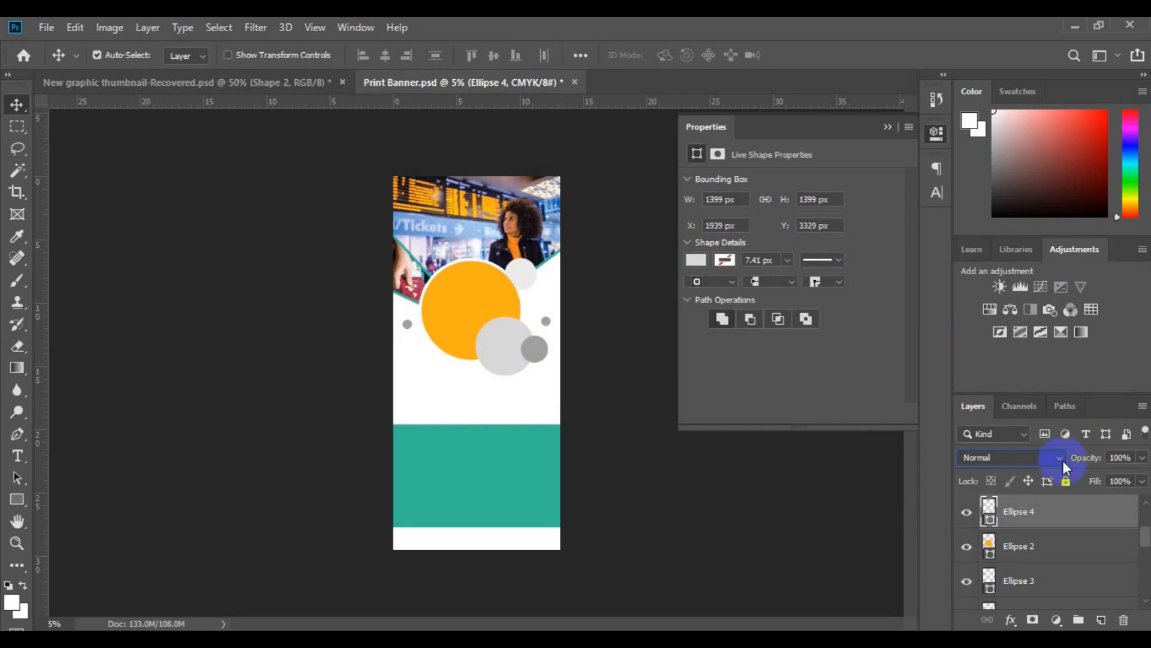
left_click(1063, 460)
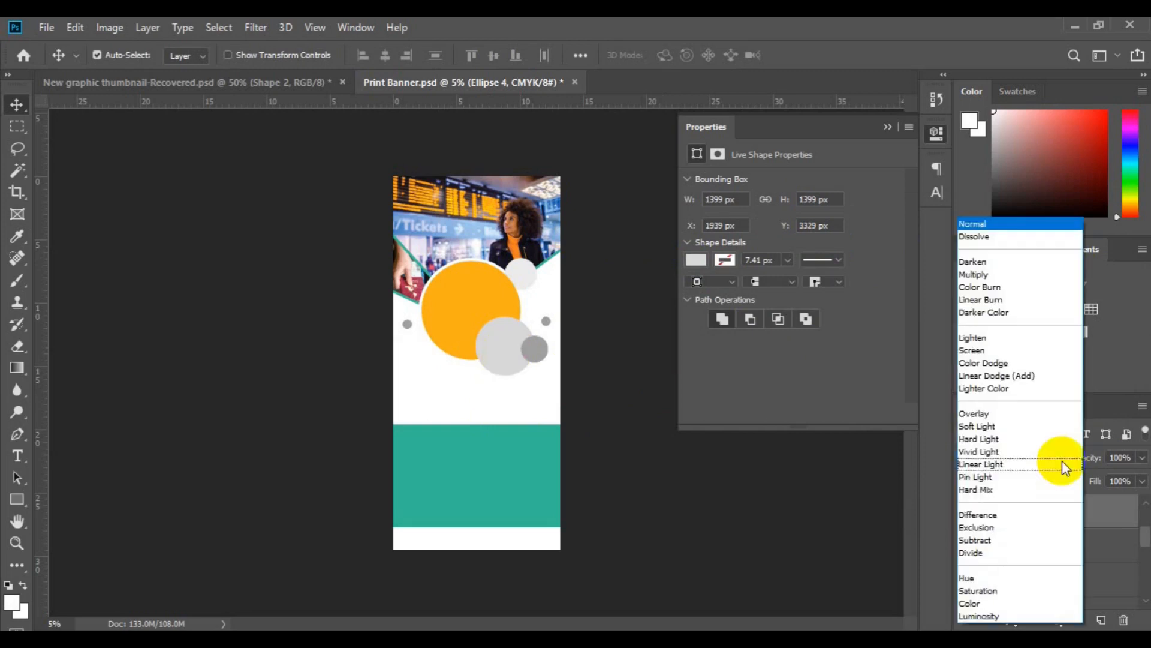
left_click(989, 274)
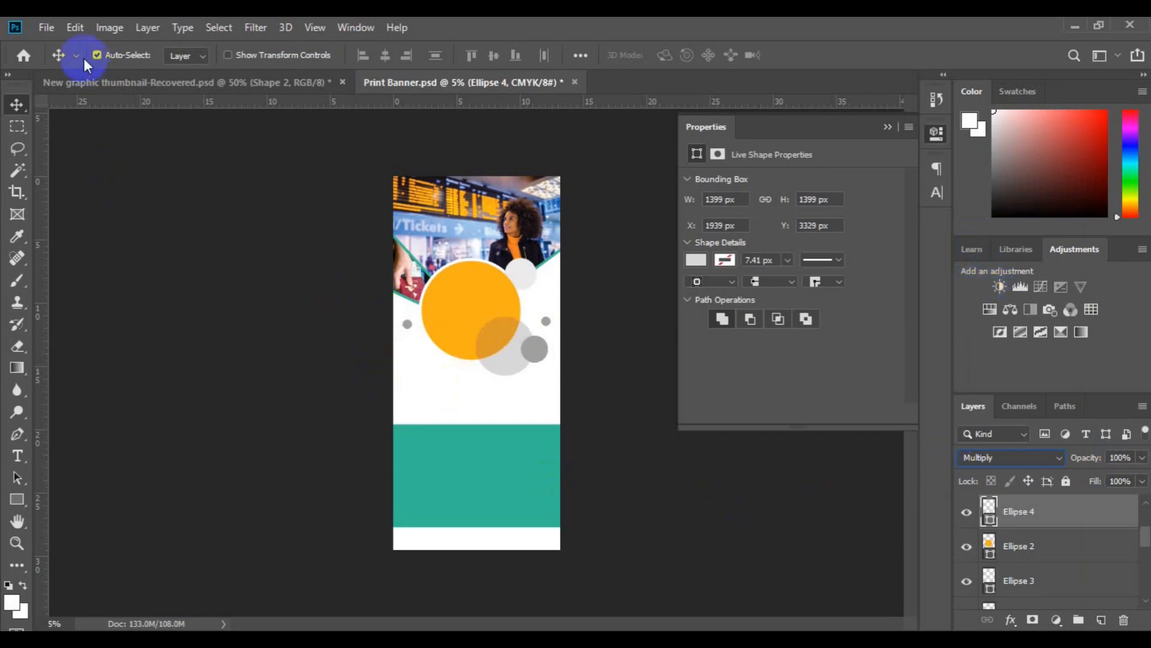
Enlarge Ellipse 4 proportionally about its centre to about 1579 px in diameter with Free Transform.
left_click(76, 31)
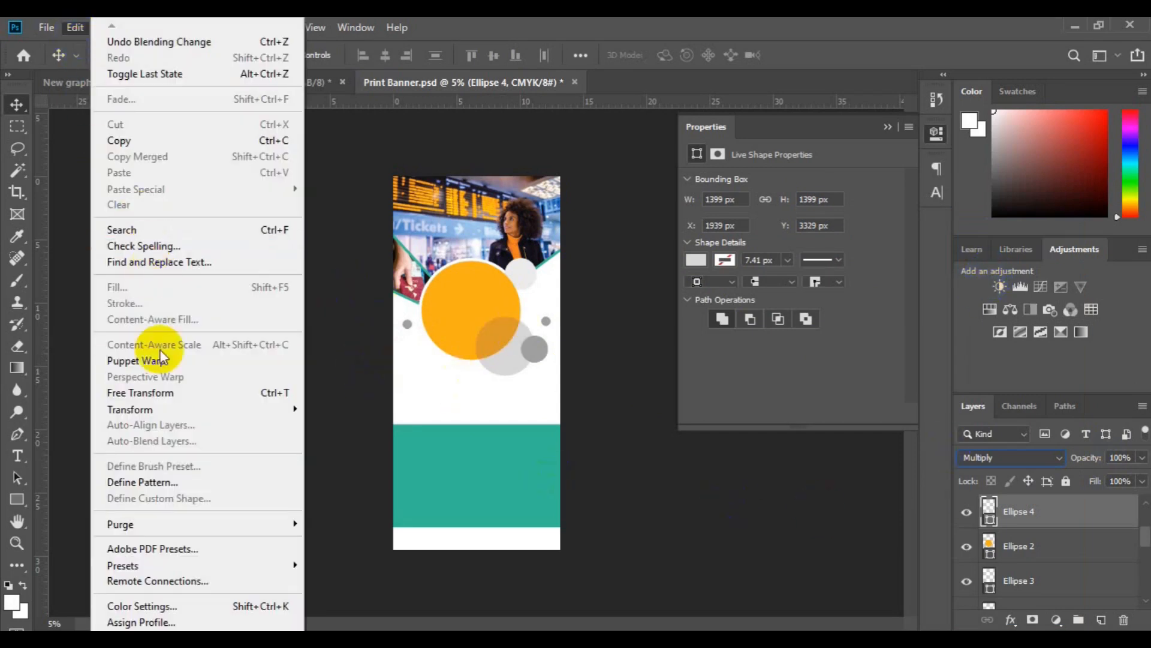
left_click(174, 394)
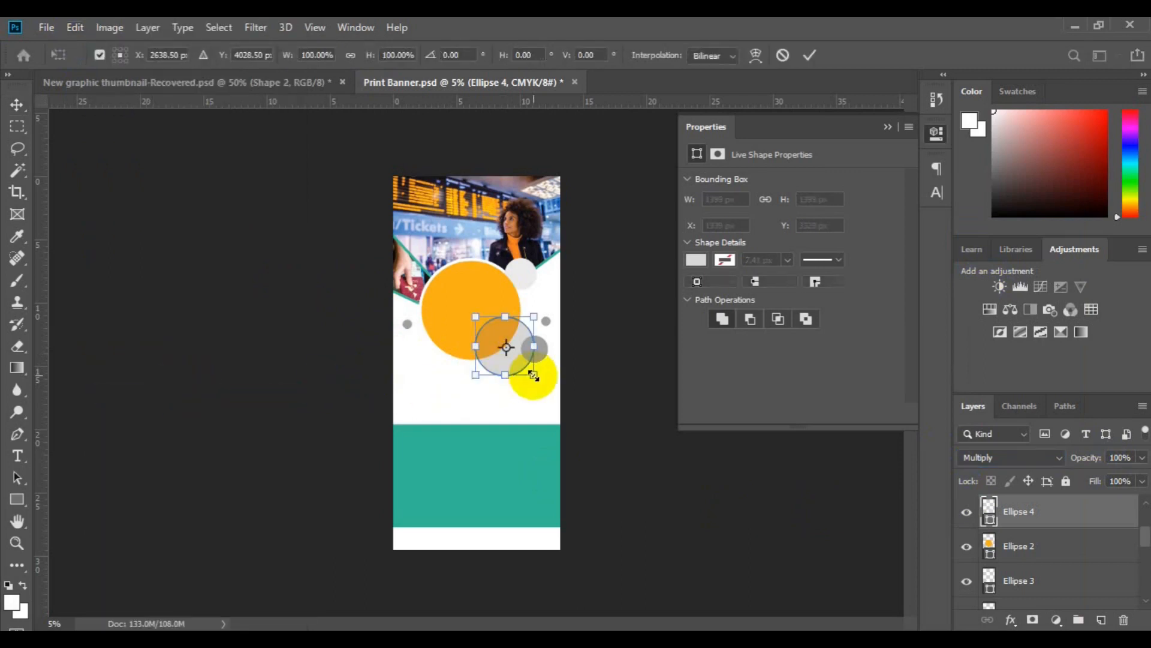
mouse_move(535, 378)
left_mouse_down()
mouse_move(544, 386)
mouse_move(537, 379)
left_mouse_up()
key("Return")
Select Ellipse 4, Ellipse 5 and Ellipse 6 and move them up together to about X 1839 px, Y 2850 px.
left_click(535, 350)
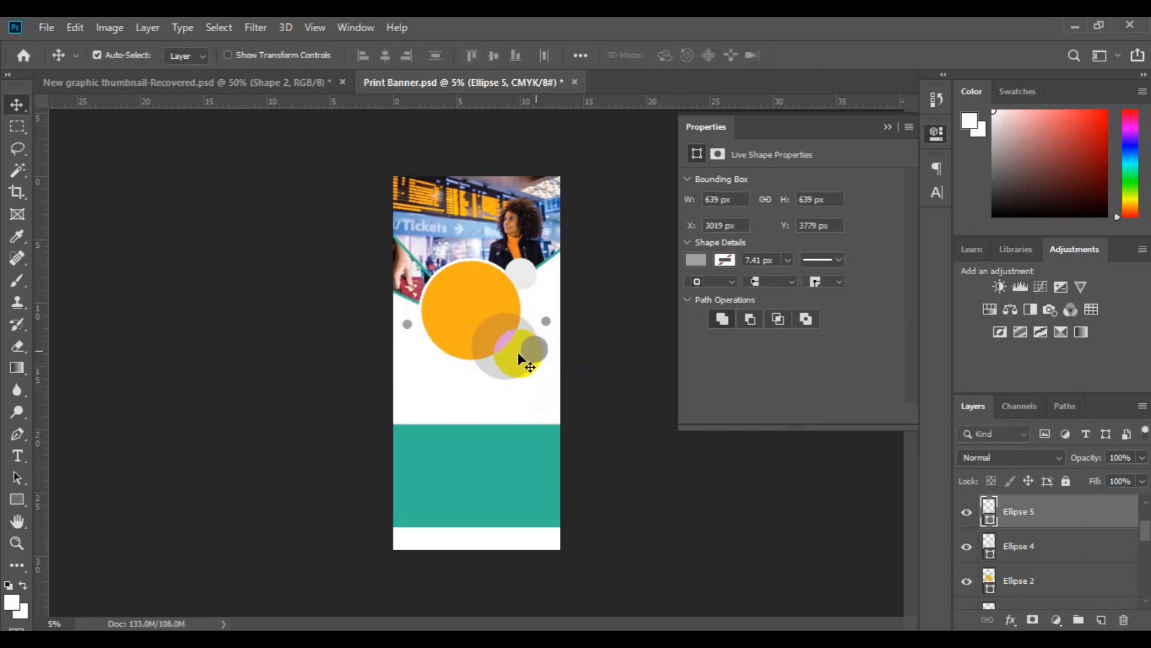
left_click(521, 353)
left_click(533, 352)
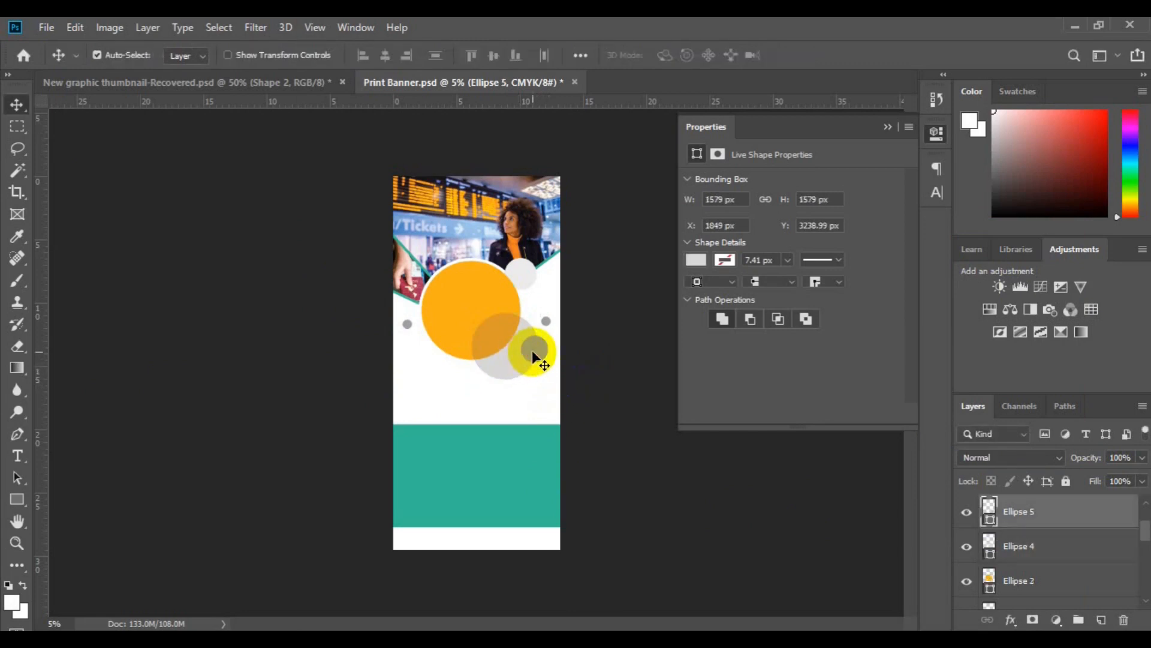
left_click_drag(551, 333, 547, 324)
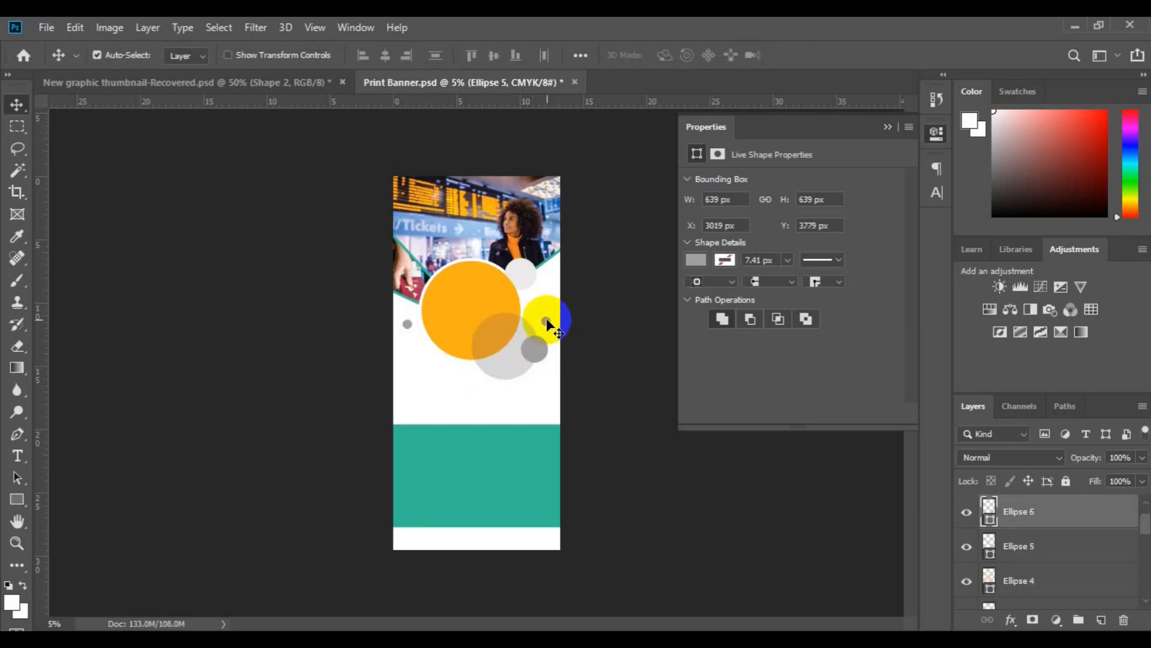
left_click(1046, 582, "shift")
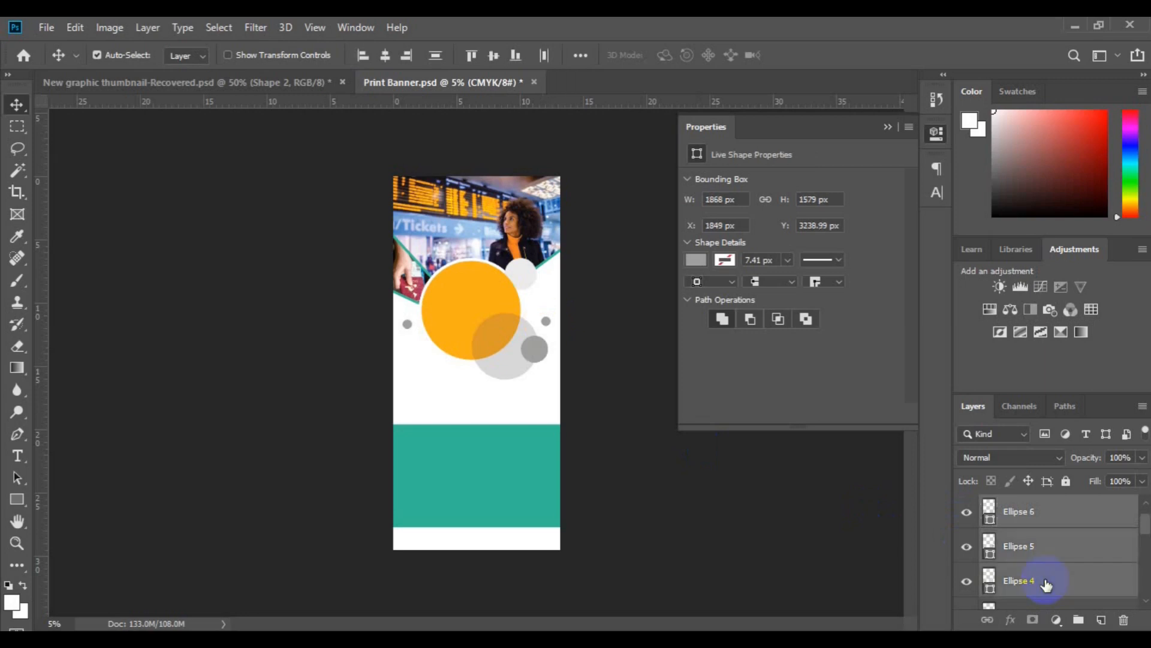
key("ctrl+t")
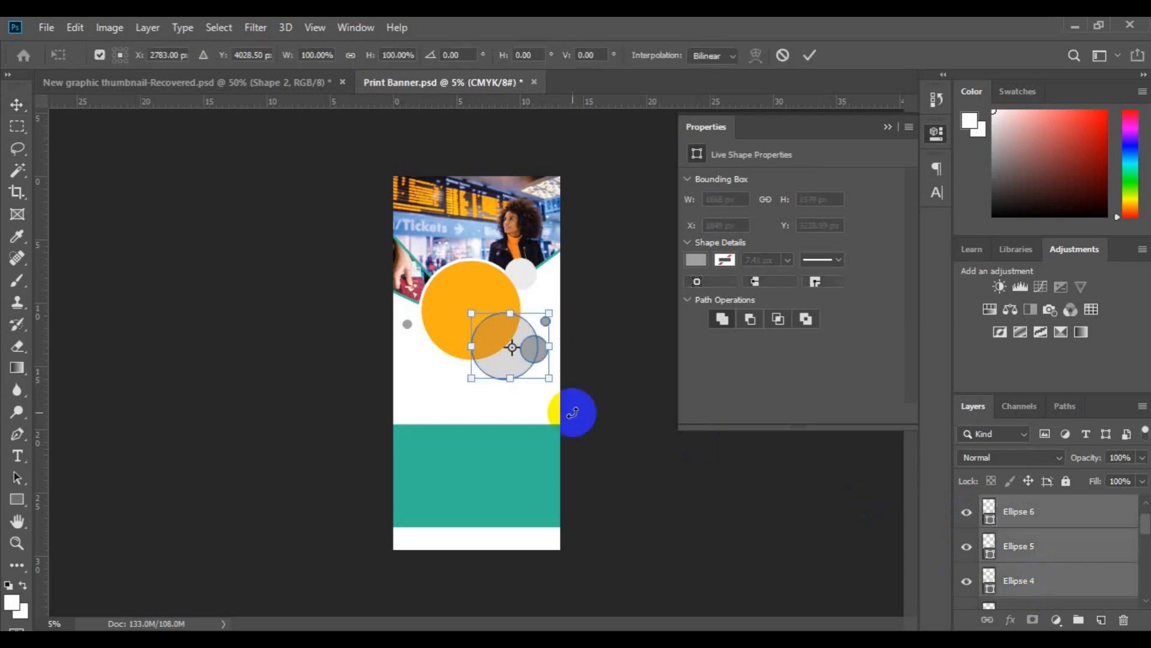
mouse_move(494, 354)
left_mouse_down()
mouse_move(509, 331)
mouse_move(556, 340)
left_mouse_up()
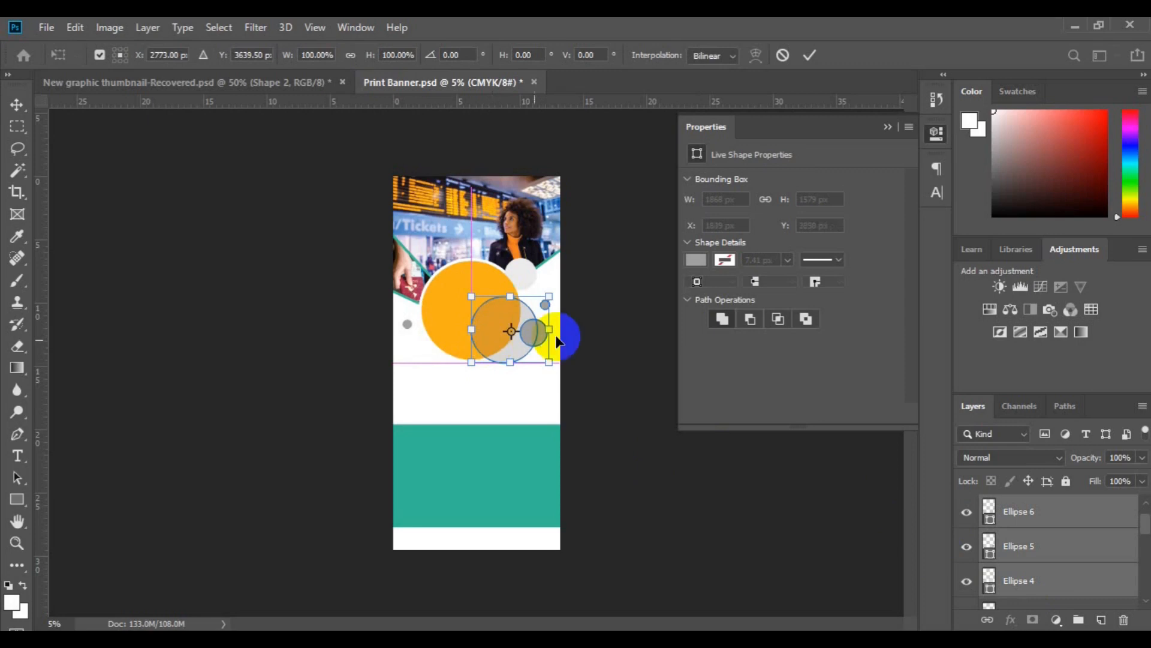
left_click(807, 56)
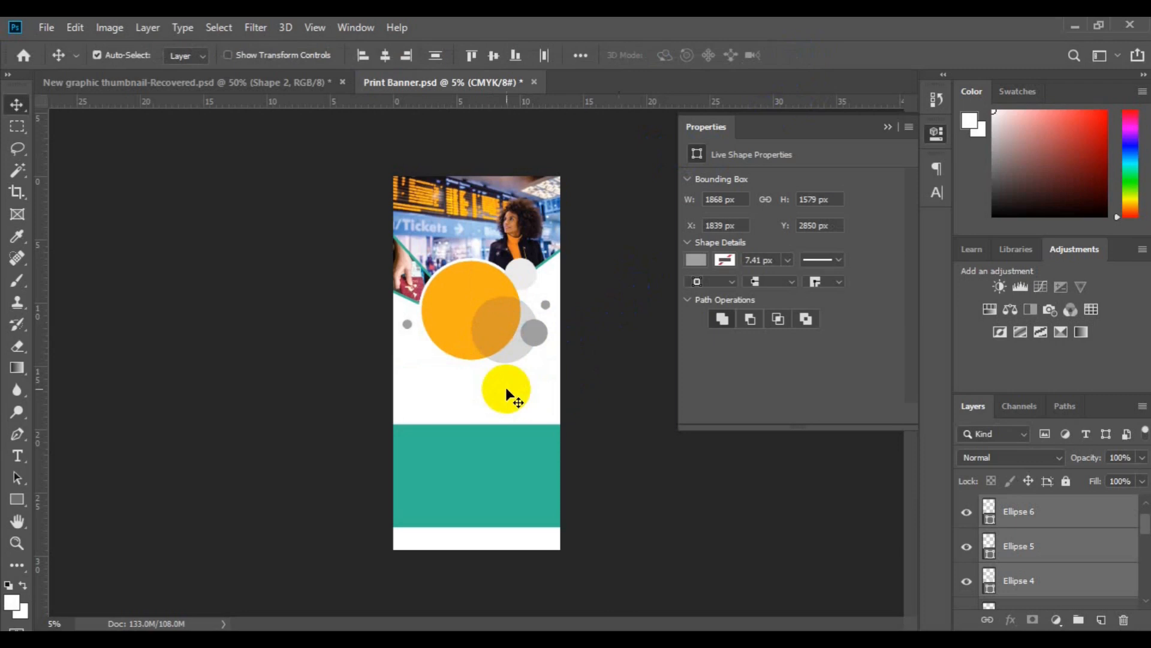
Set the blend mode of Ellipse 5 to Linear Burn, nudging it slightly down and Ellipse 4 left to X 1759 px.
left_click_drag(506, 387, 806, 481)
left_click(1028, 544)
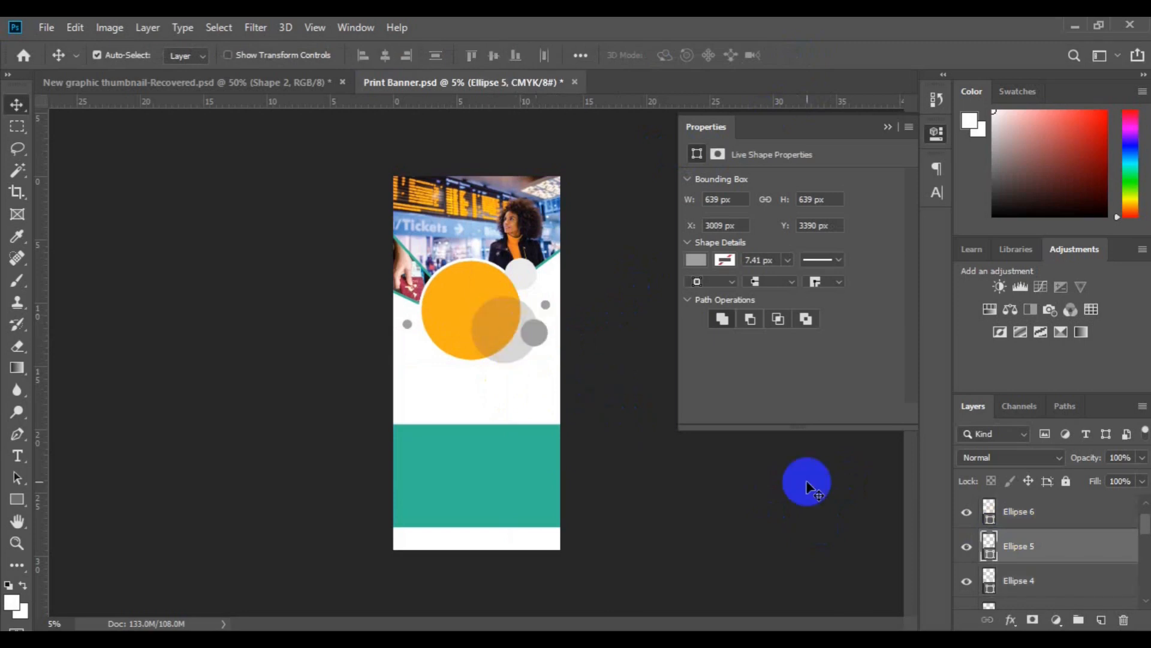
left_click(1050, 532)
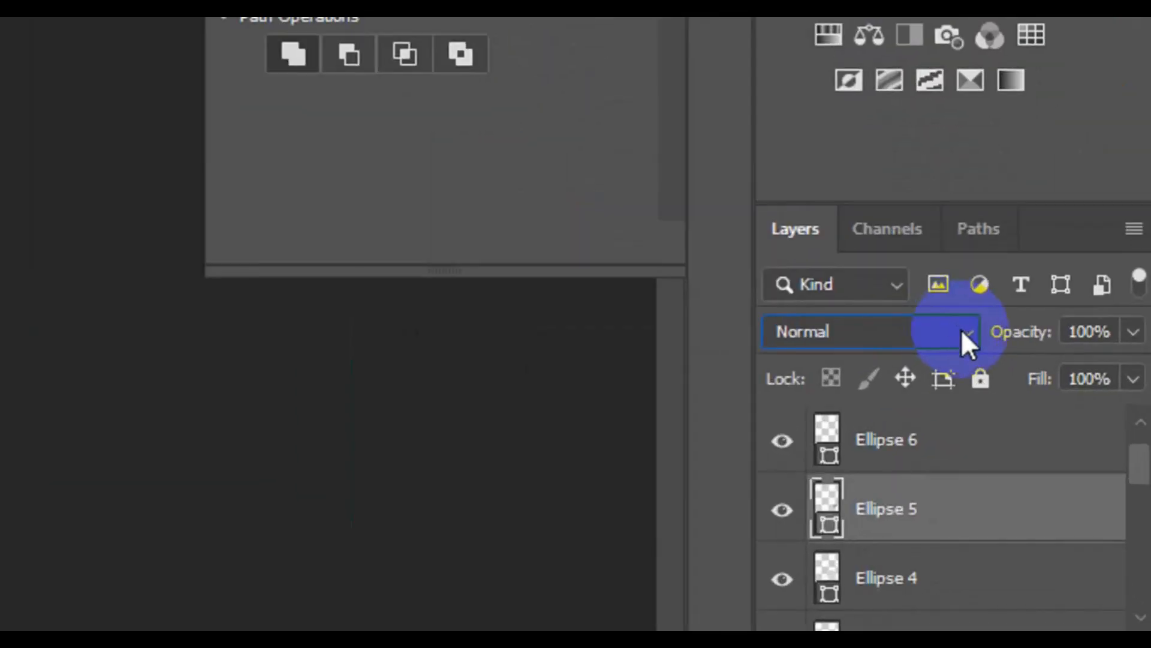
left_click(963, 334)
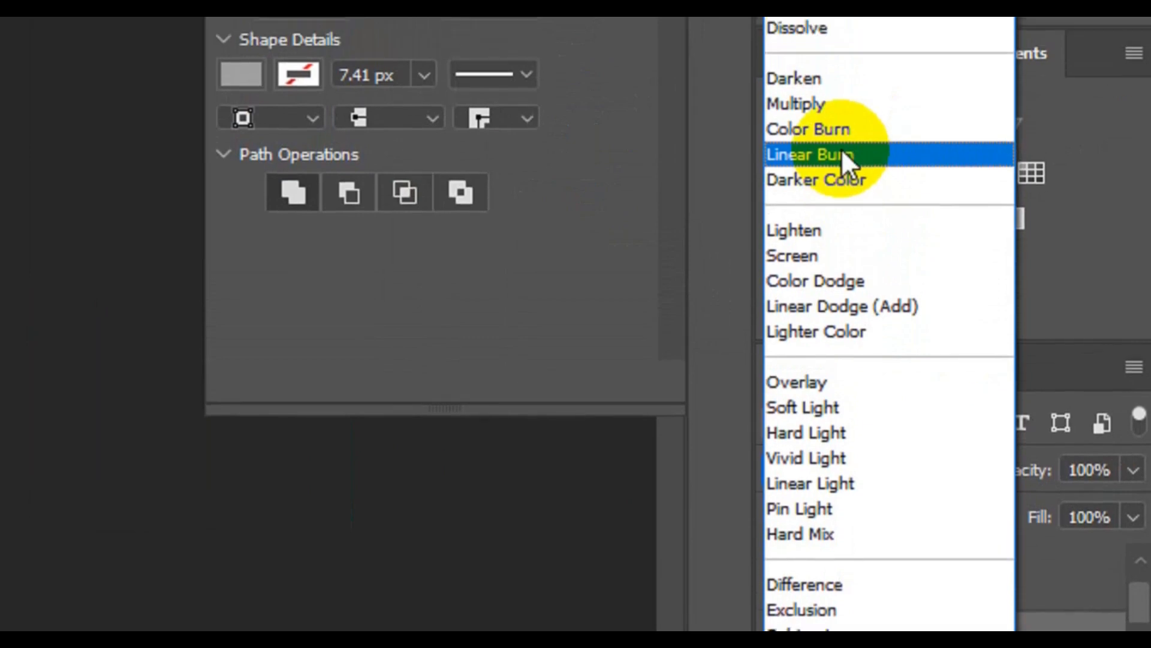
left_click(840, 174)
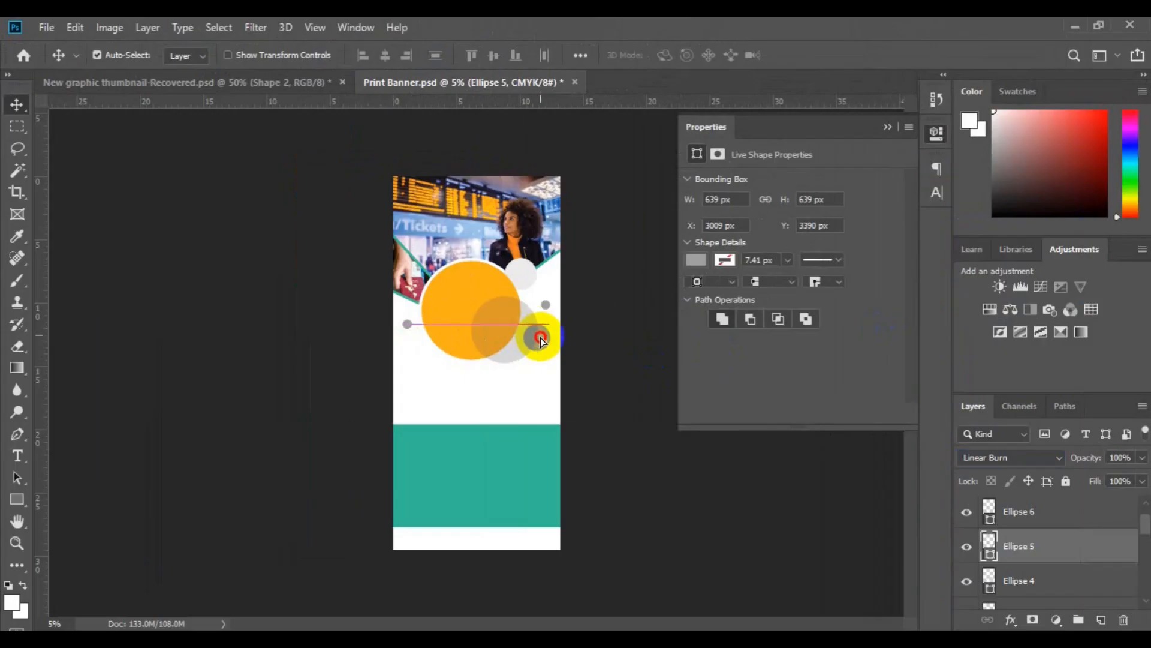
left_click_drag(540, 336, 540, 337)
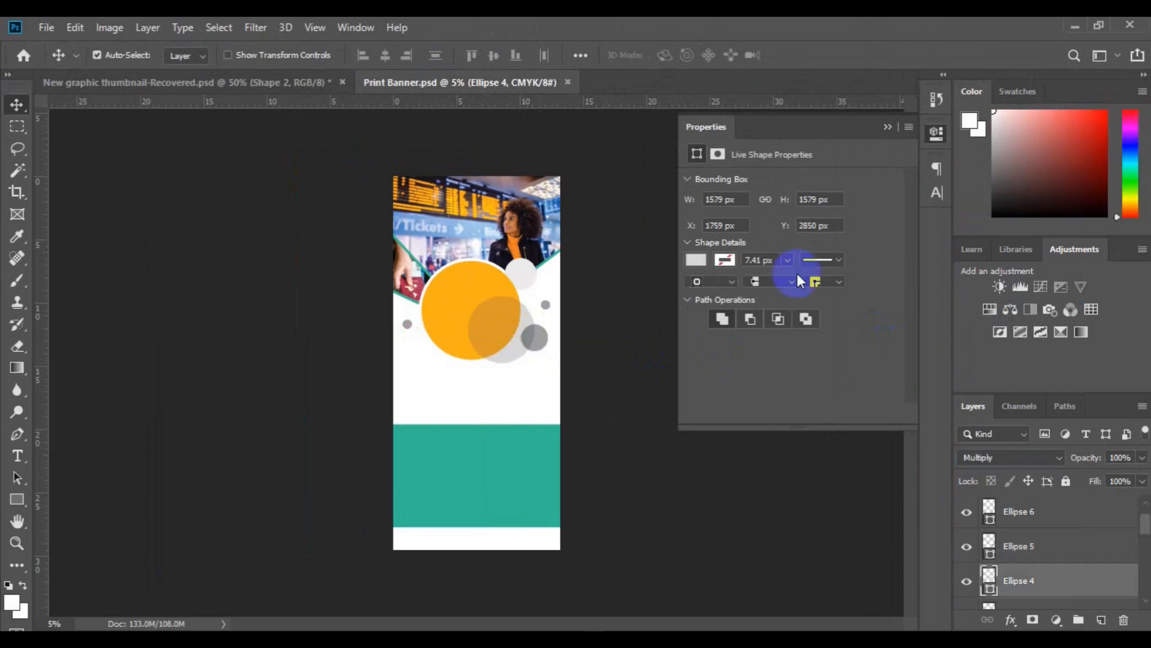
left_click(888, 128)
left_click(537, 329)
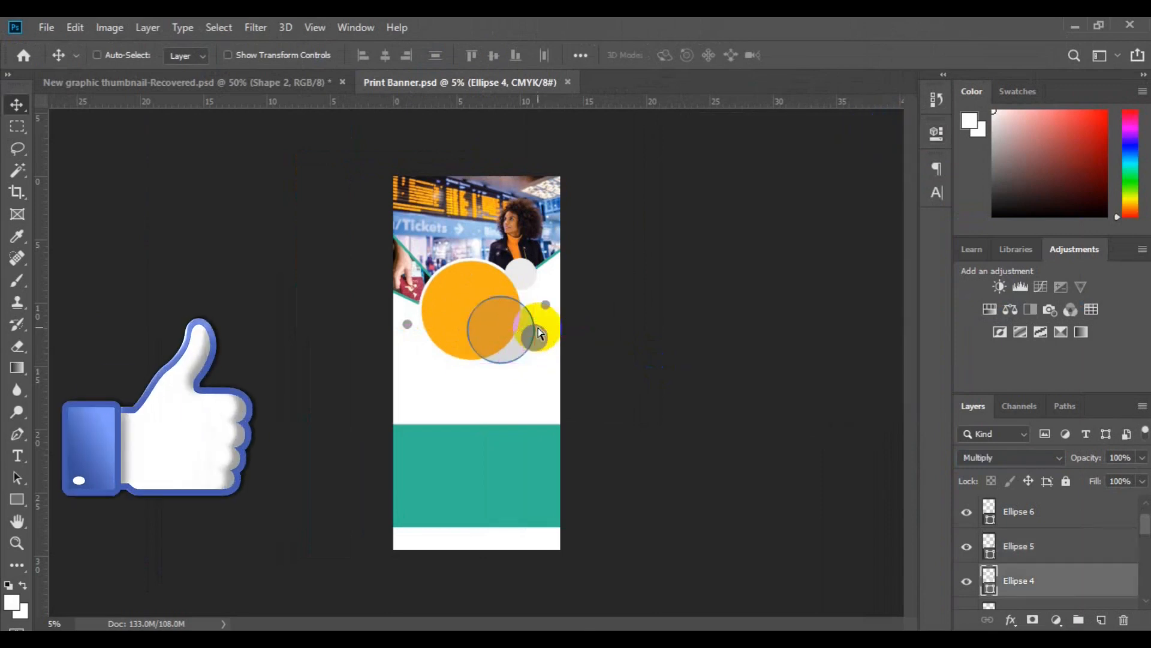
key("ctrl+minus")
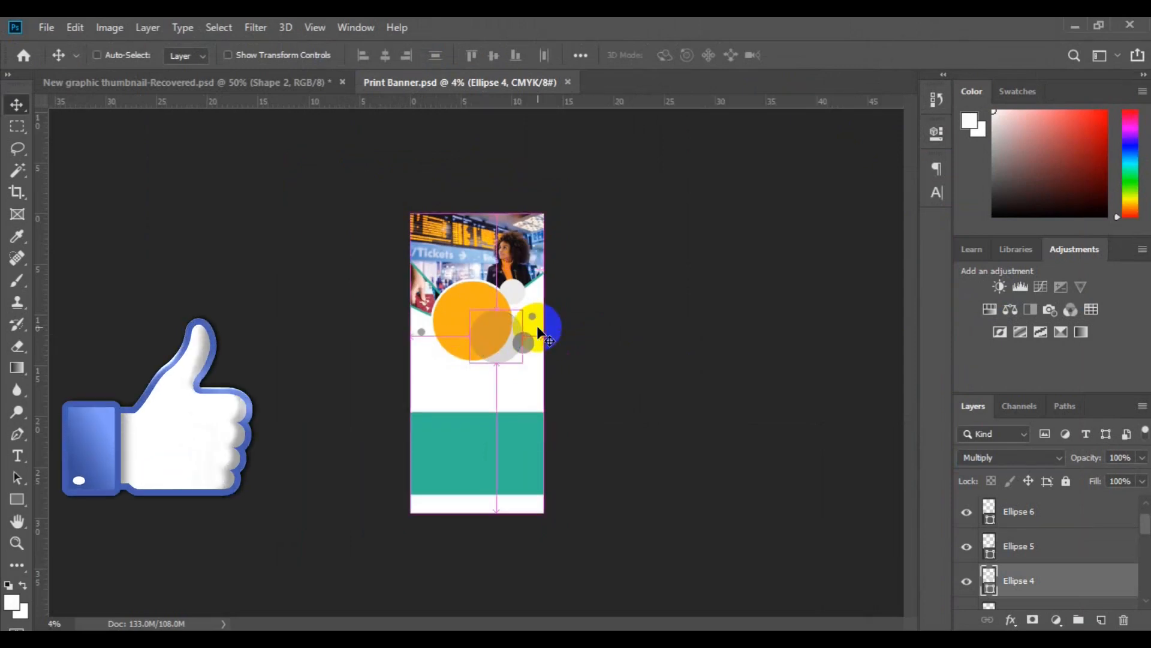
key("ctrl+plus")
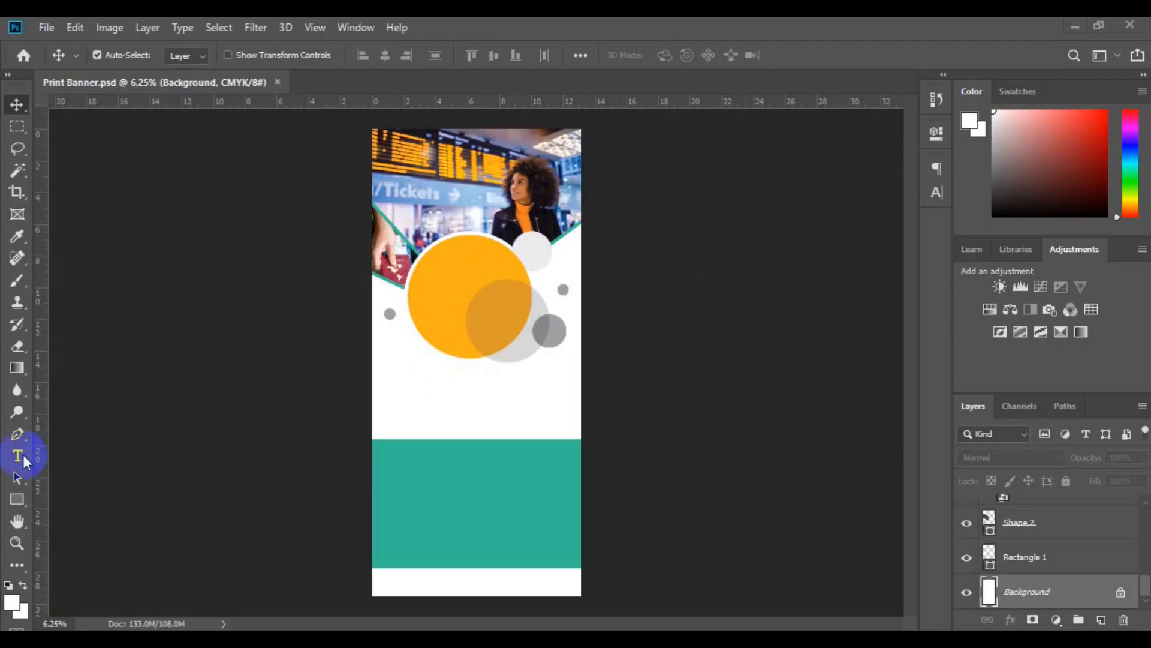
Start a dark green Roboto text layer in the white area between the circles and the teal band.
left_click(21, 458)
left_click(198, 55)
left_click(673, 54)
left_click(481, 393)
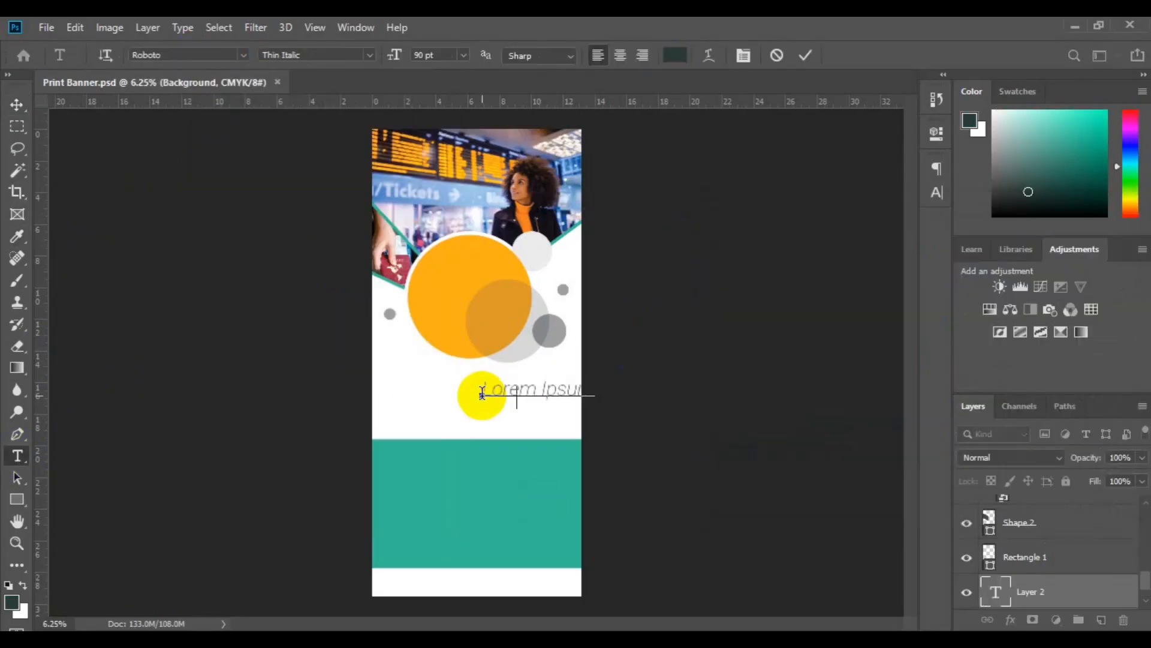
Set the right-aligned two-line heading "CREATIVE DESIGN STUDIO" in Roboto Bold at 85 pt and move it near the banner's right edge.
left_click(936, 192)
left_click(907, 213)
left_click(880, 227)
left_click(764, 161)
left_click(801, 192)
left_click(819, 162)
left_click(907, 193)
left_click(883, 316)
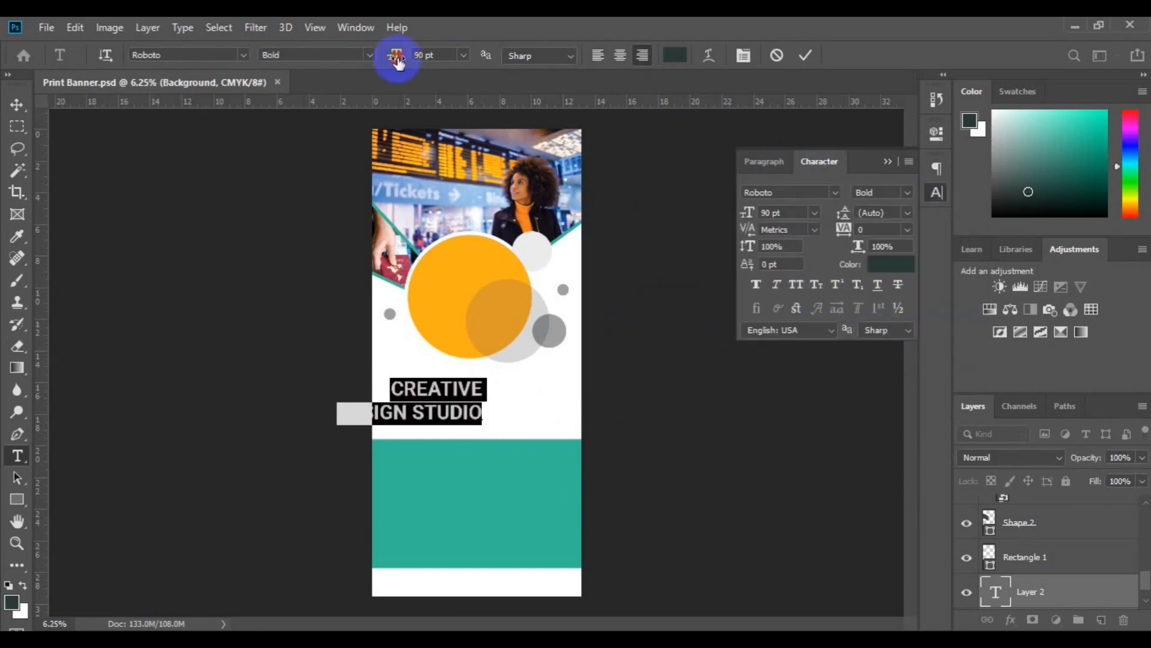
left_click(25, 113)
left_click_drag(440, 389, 527, 384)
Add the tagline "BRANDING | DESIGN | DEVELOPMENT" below the heading in Roboto Bold at 36 pt, left-aligned.
key("t")
left_click(418, 435)
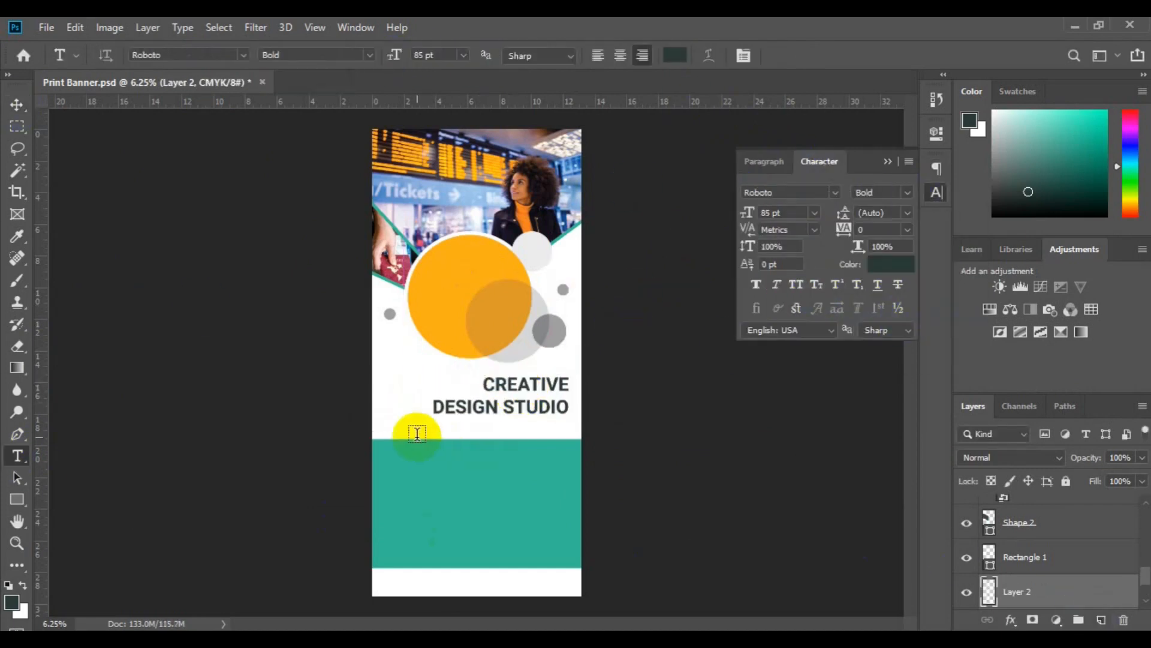
type("BRANDING | DESIGN | DEVELOPMENT")
key("ctrl+a")
left_click(598, 55)
left_click(814, 213)
left_click(784, 383)
Position the tagline directly under the heading and align the right edges of both text layers.
left_click(17, 105)
left_click_drag(454, 432, 457, 432)
left_click(1147, 602)
left_click(1100, 592, "ctrl")
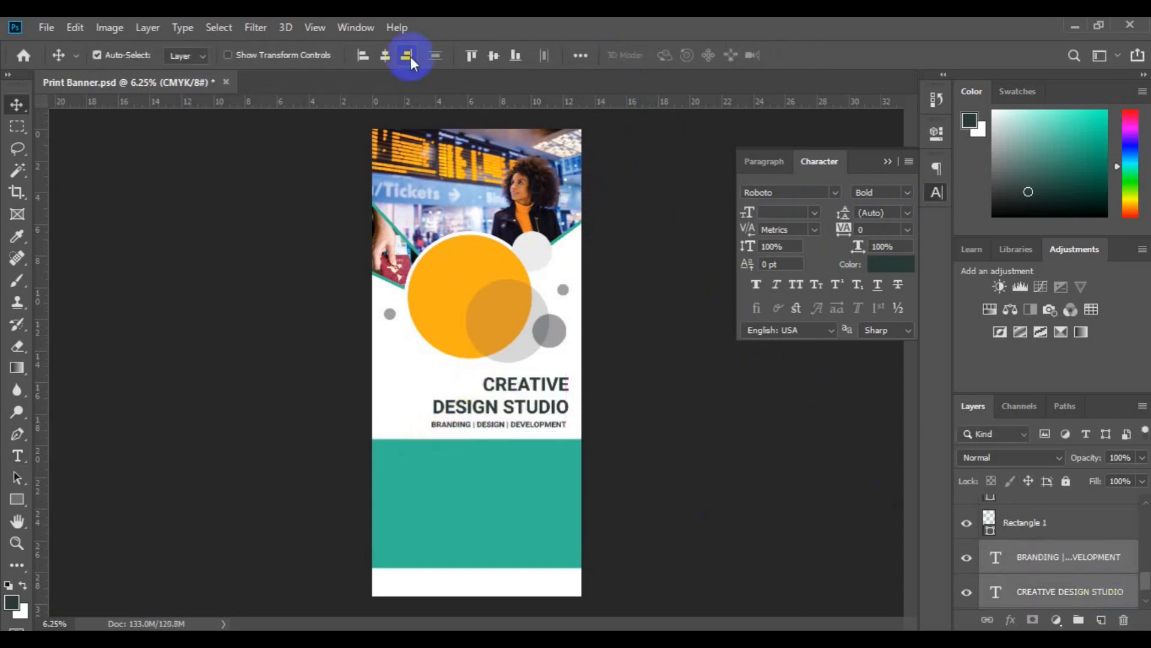
Draw a horizontal line about 1052 px long under the tagline with the Pen tool, using no fill and an orange stroke.
left_click(17, 433)
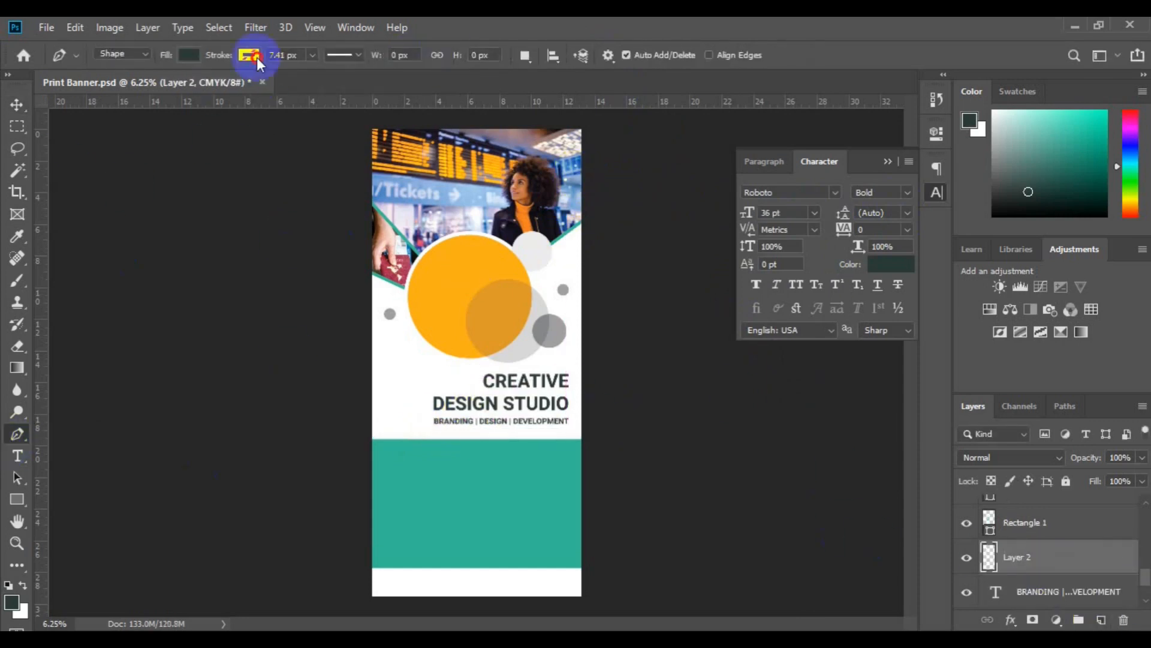
left_click(249, 54)
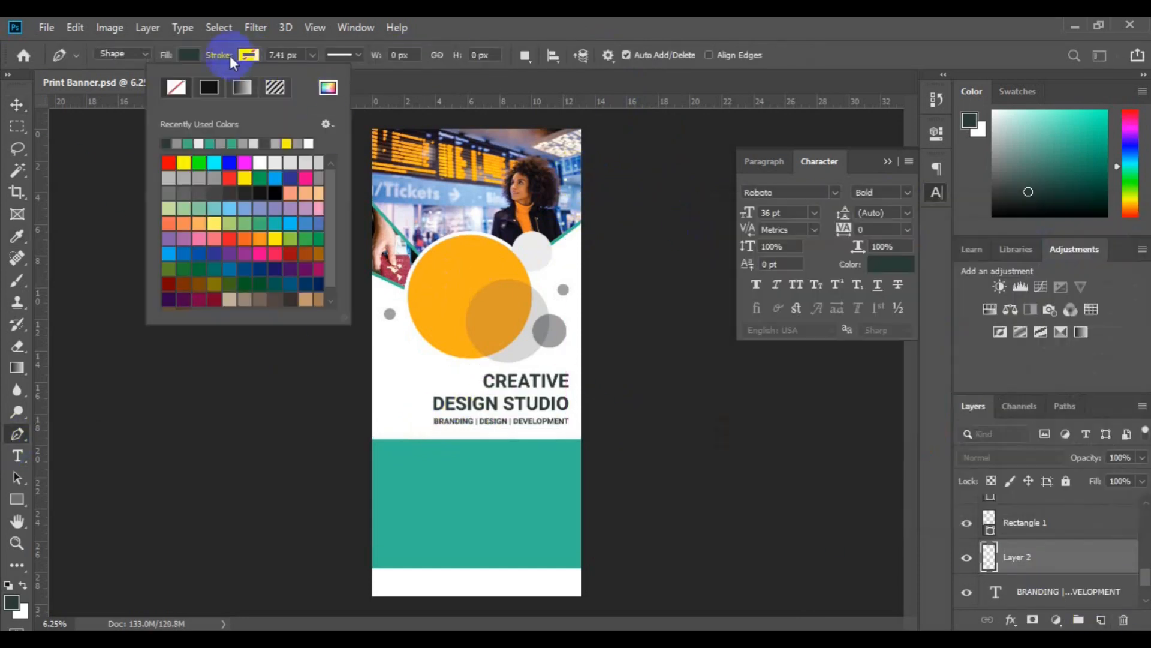
left_click(312, 54)
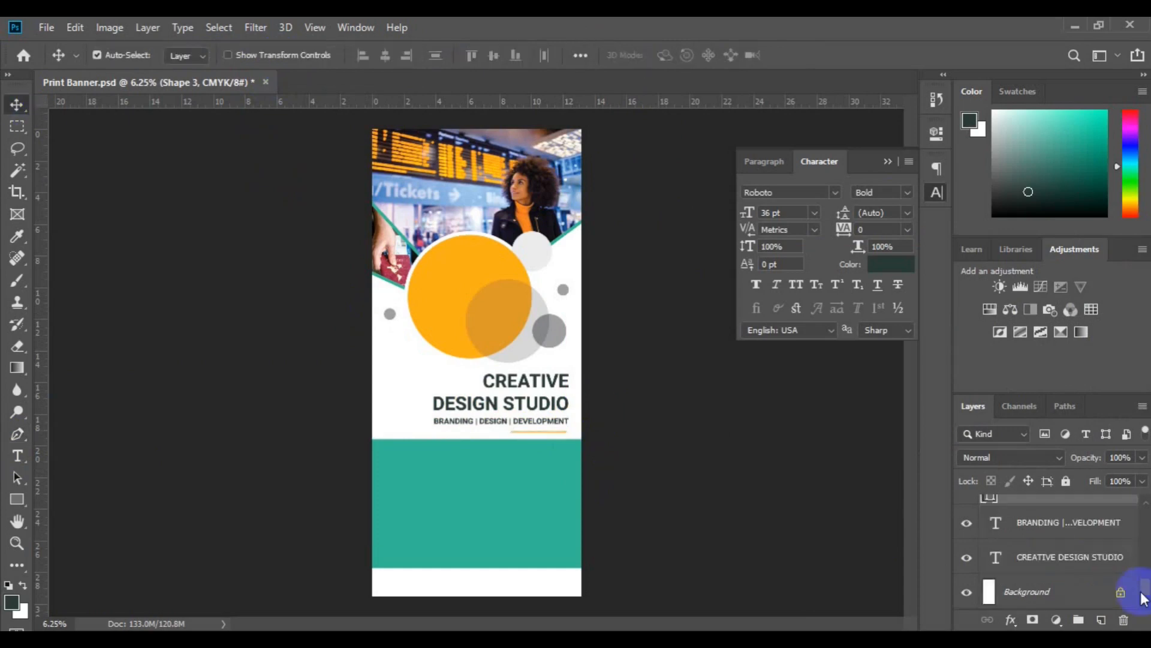
Group the heading and tagline layers as "Healing" and align the orange line, Shape 3, with the group's right edge.
key("ctrl+g")
left_click(1050, 538)
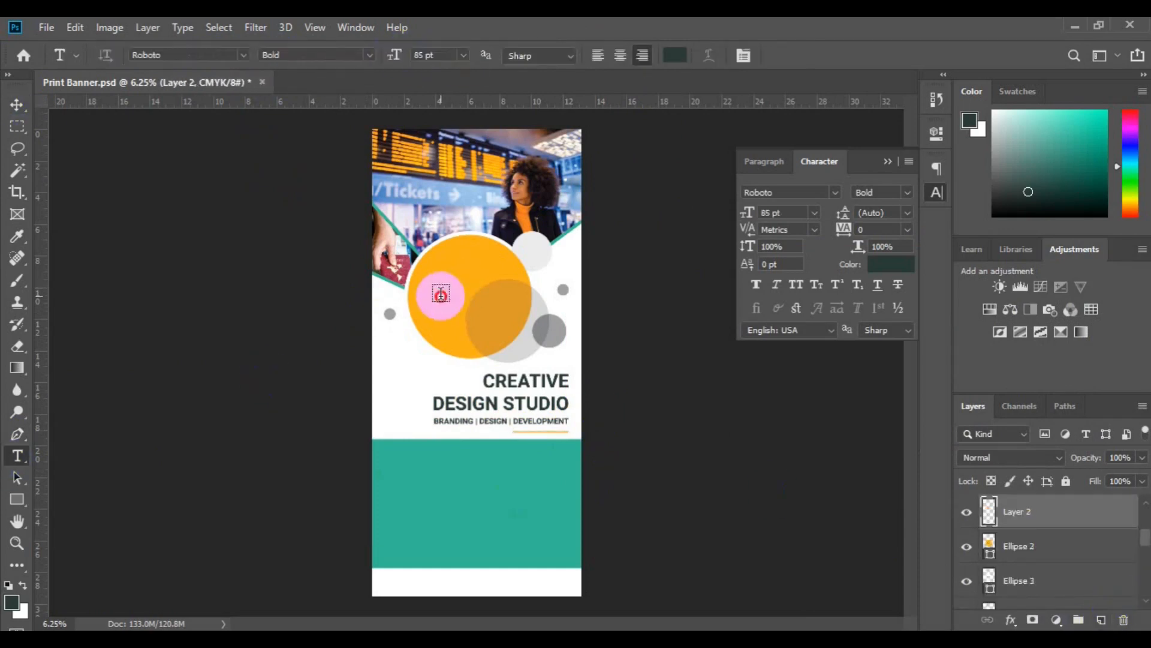
Add white, centred Roboto text "30% OFFER" on two lines at 140 pt over the orange circle, with "OFFER" in a light weight.
left_click(441, 294)
left_click_drag(398, 63, 403, 64)
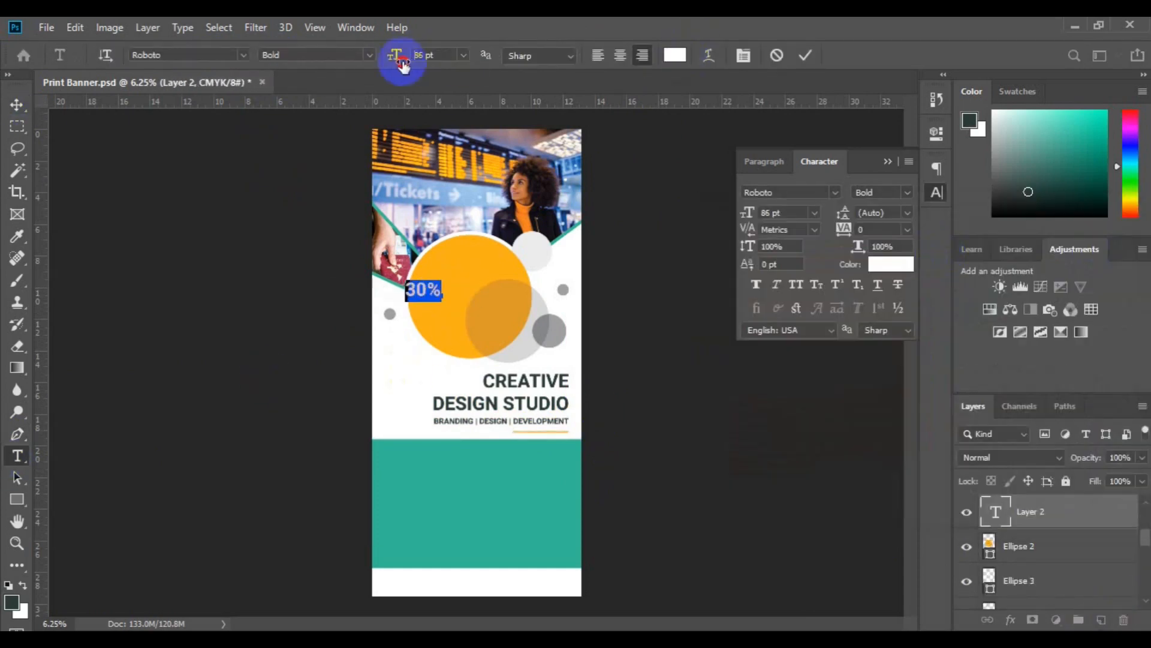
left_click(620, 55)
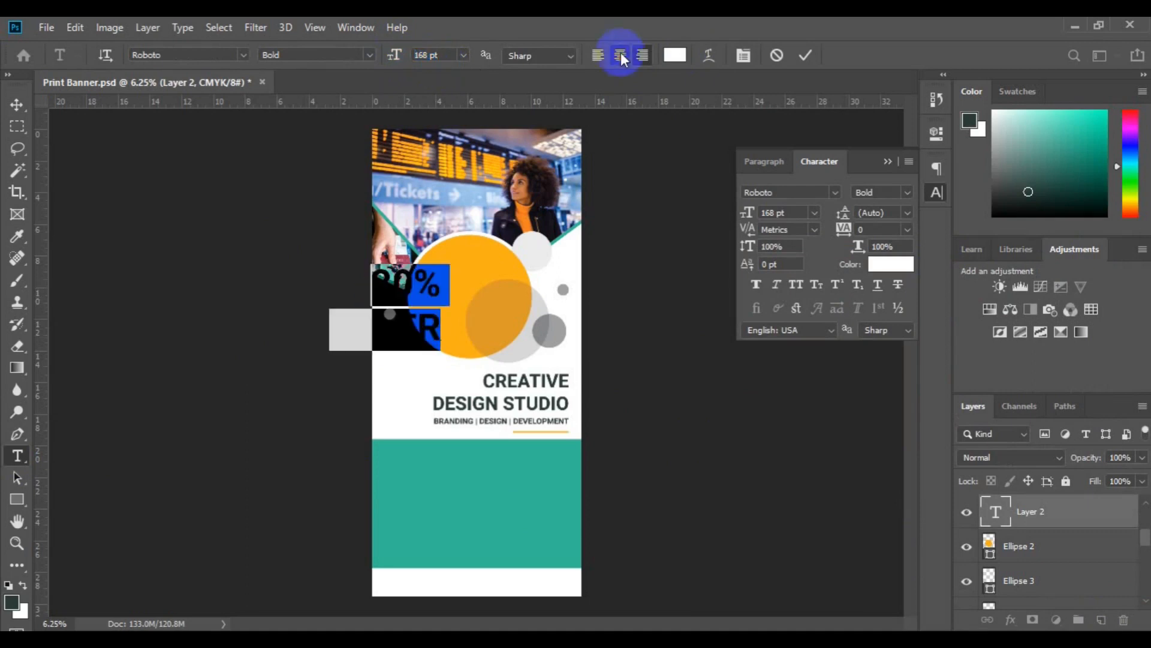
left_click(368, 55)
left_click(347, 104)
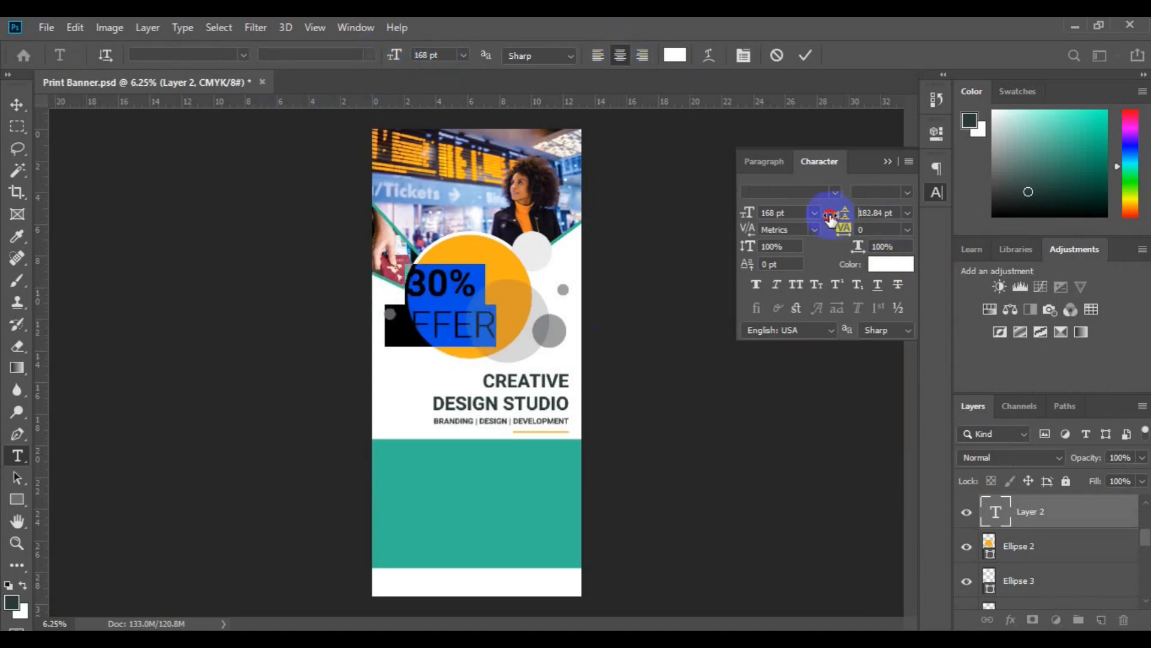
left_click_drag(829, 216, 826, 216)
left_click(17, 107)
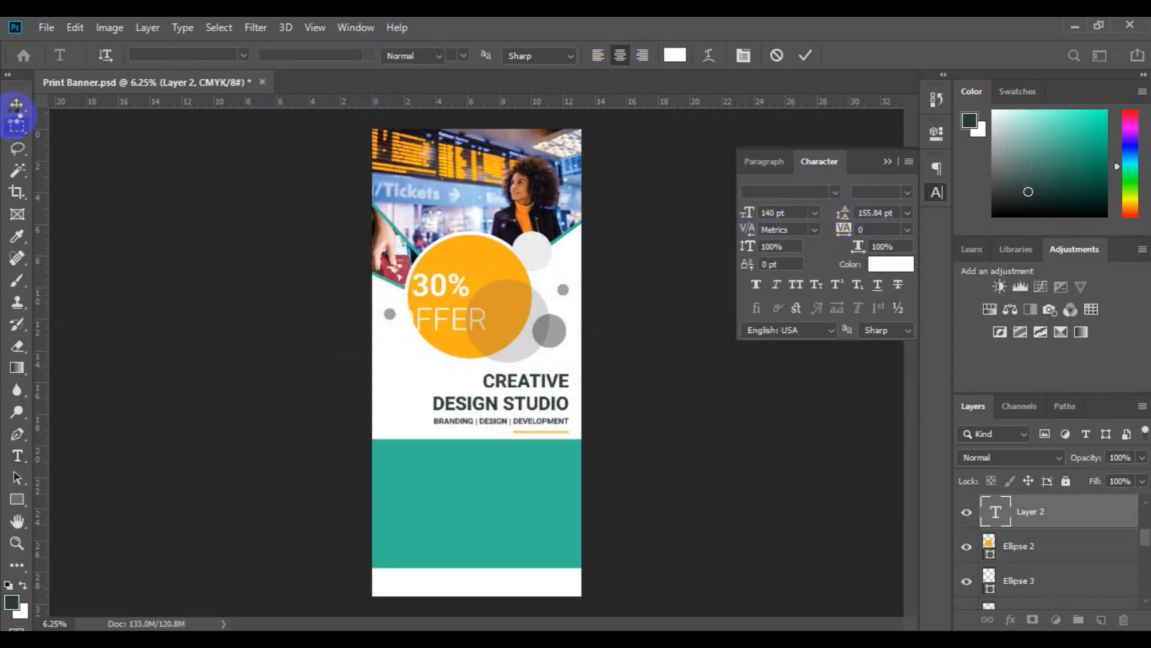
Move the offer text onto the orange circle and centre it horizontally and vertically with the circle, Ellipse 2.
left_click(486, 267, "shift")
left_click(385, 56)
key("ctrl+z")
left_click(433, 291)
left_click_drag(433, 290, 463, 280)
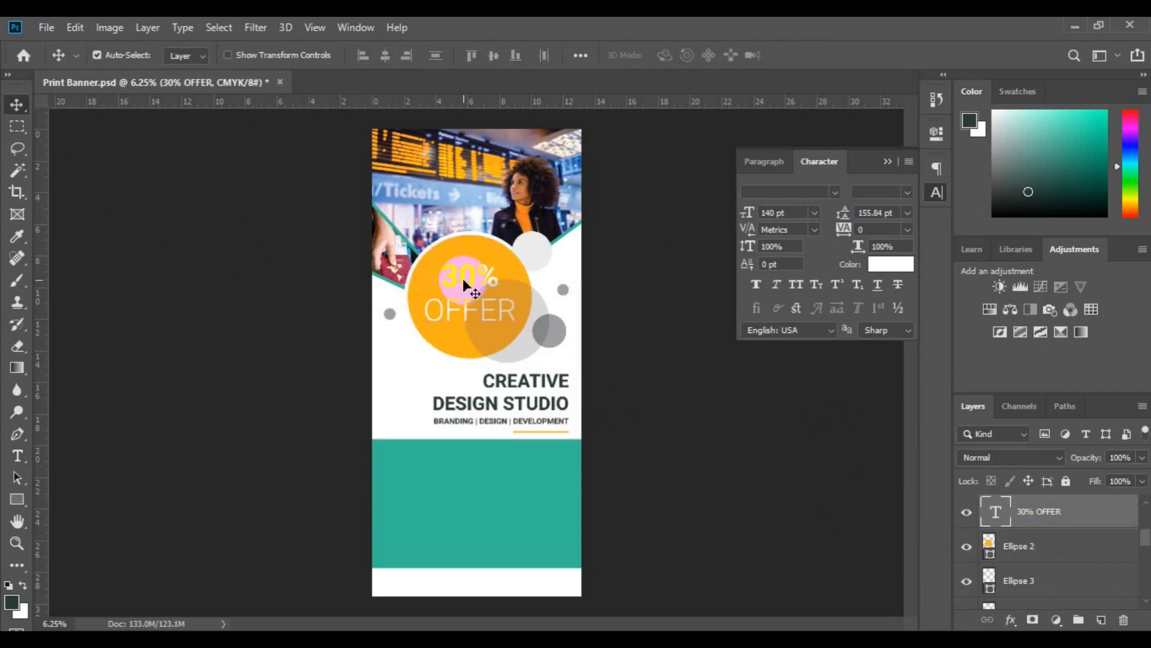
left_click(1038, 551, "ctrl")
left_click(387, 58)
left_click(492, 57)
Choose the female symbol for the Custom Shape tool.
key("ctrl+plus")
key("ctrl+plus")
left_click_drag(419, 603, 456, 304)
left_click(456, 305)
right_click(16, 499)
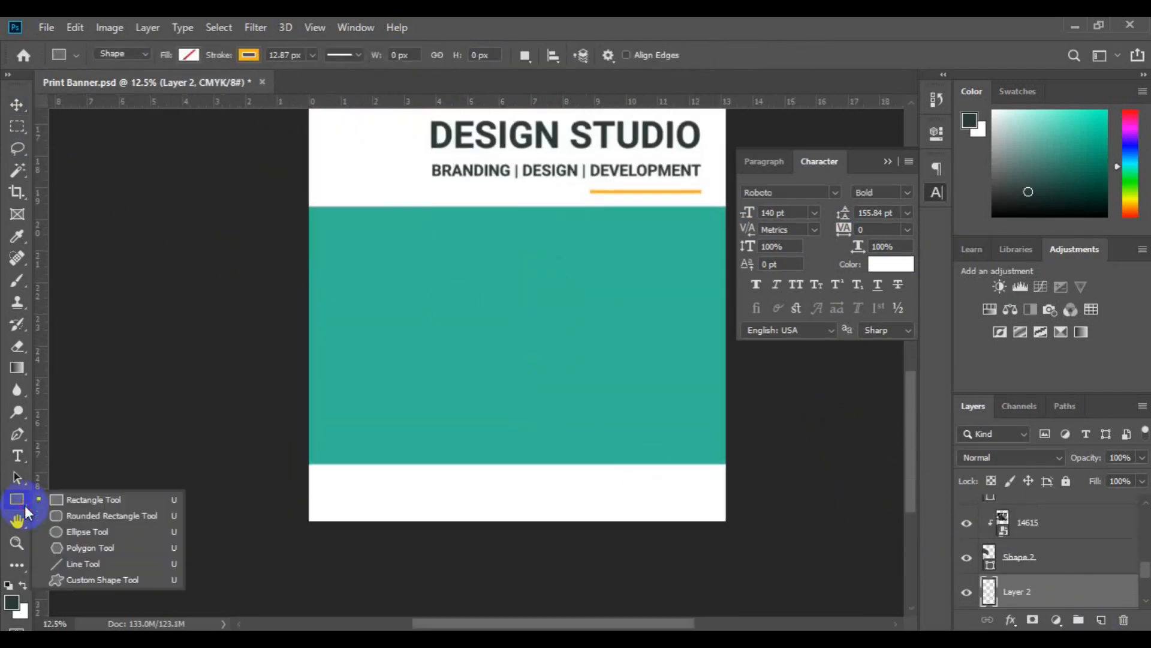
left_click(116, 578)
left_click(671, 55)
scroll(766, 264, "down", 5)
left_click_drag(789, 360, 786, 315)
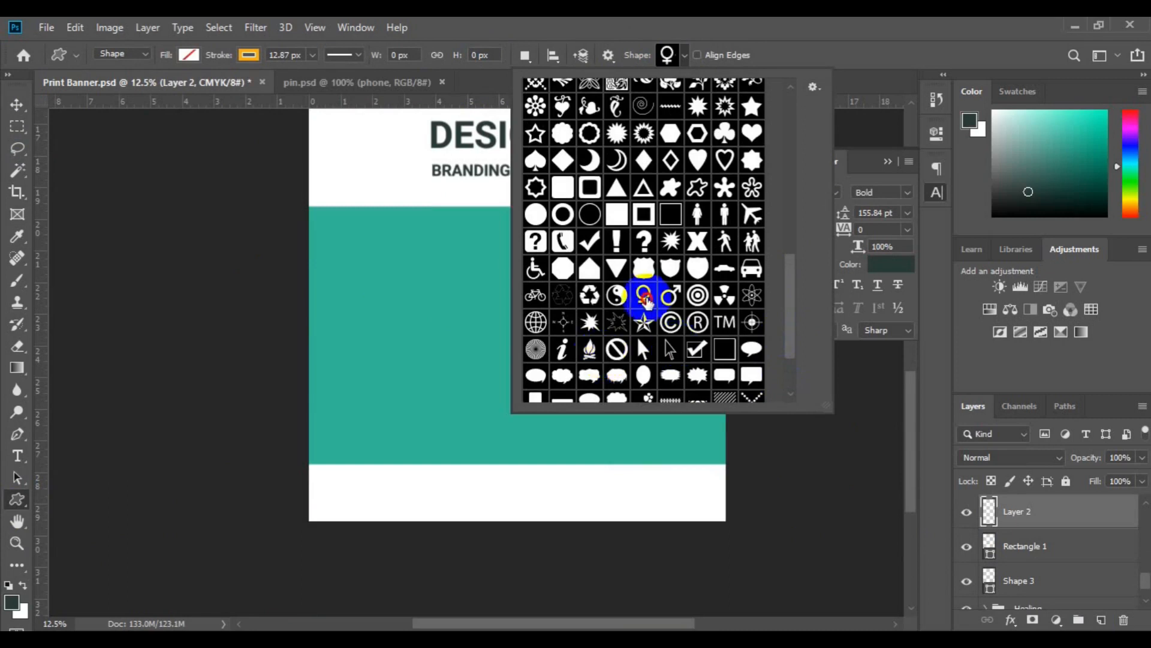
left_click(645, 298)
Draw a small female symbol near the teal band's upper-left corner with a white fill and no stroke.
left_click(249, 55)
left_click(175, 81)
left_click(189, 55)
left_click(109, 144)
left_click_drag(330, 257, 350, 286)
key("v")
Create a new layer above the symbol and set the text colour to white.
left_click(1101, 620)
key("ctrl+plus")
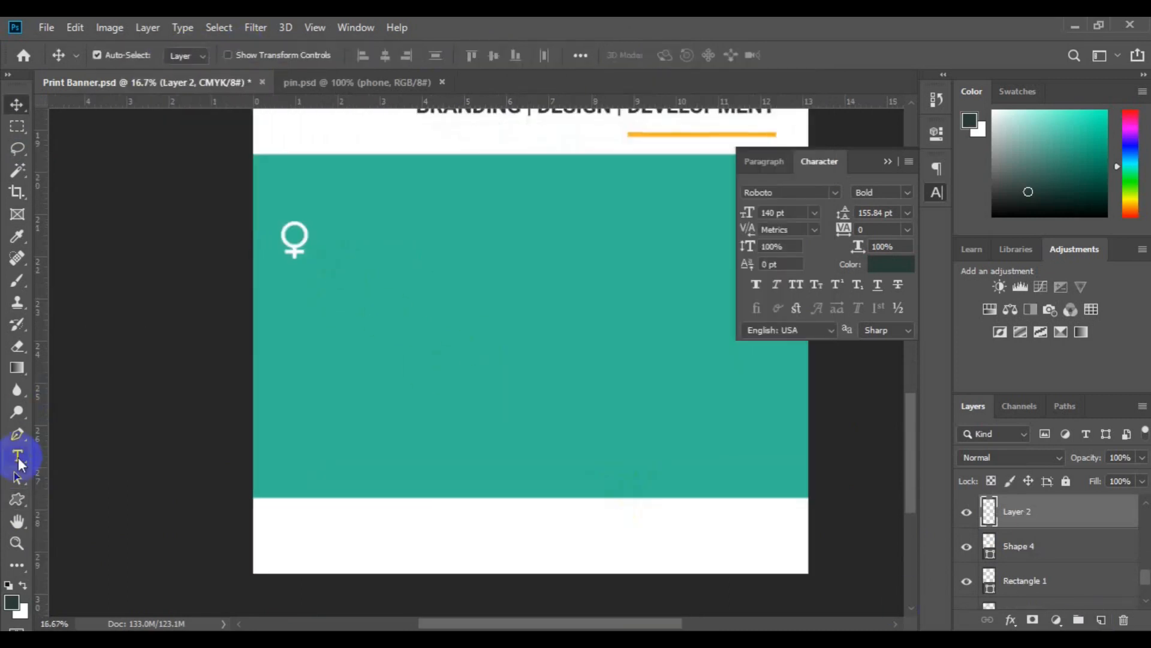
left_click(17, 455)
left_click(787, 529)
left_click(670, 58)
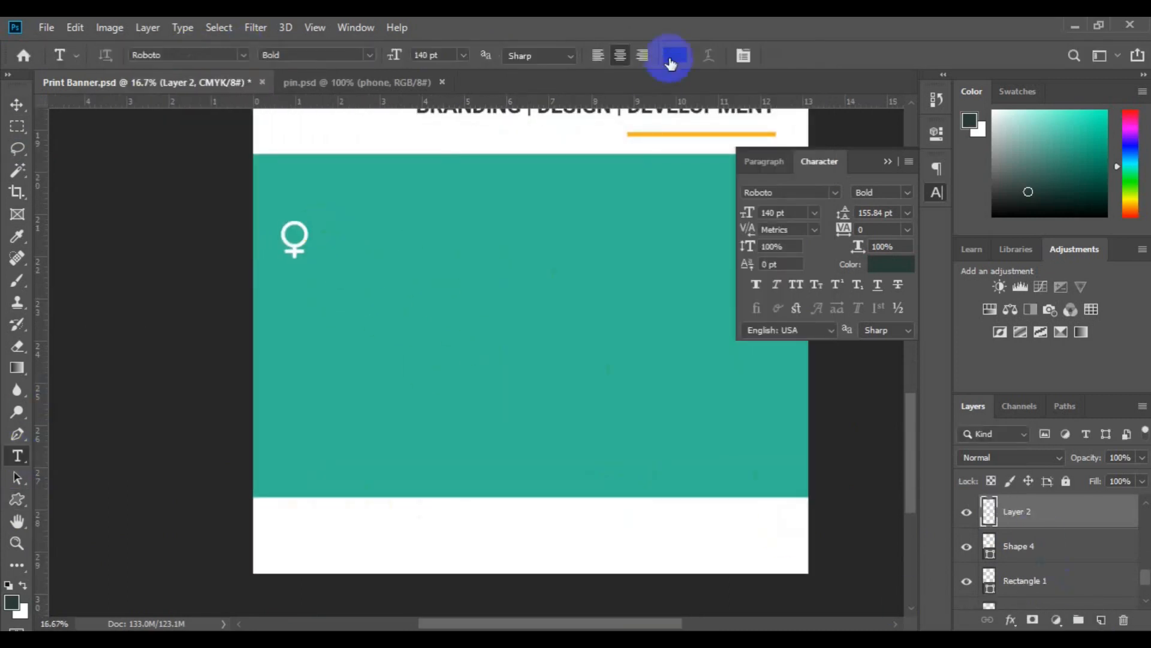
left_click(697, 226)
left_click(1102, 232)
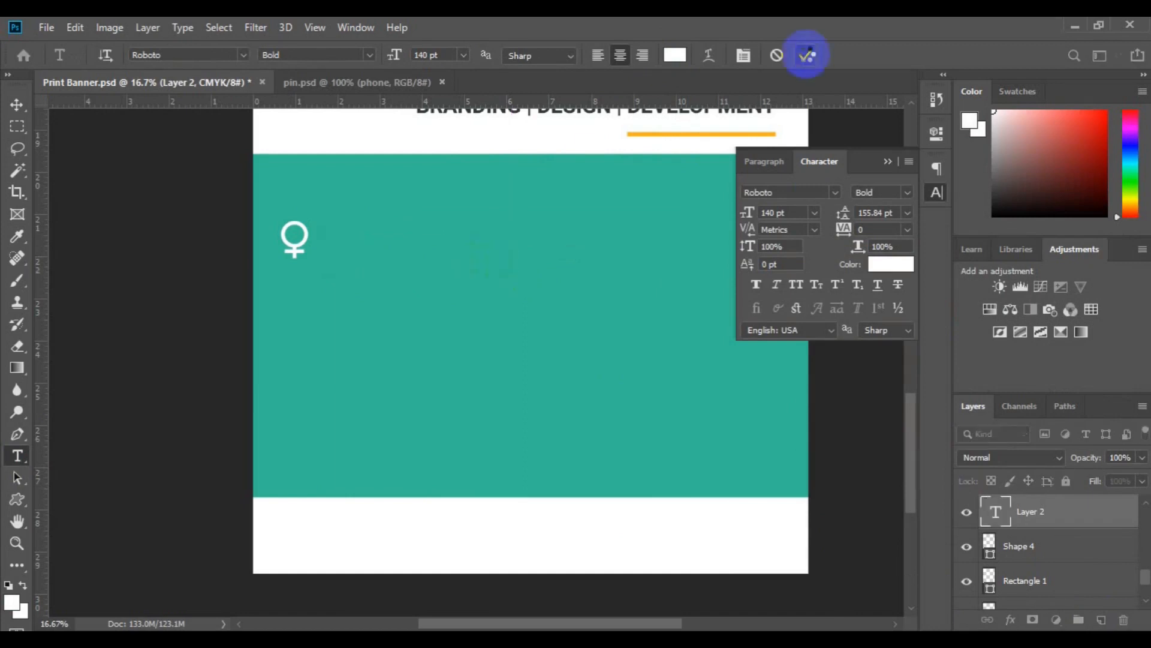
left_click(805, 55)
key("v")
key("ctrl+z")
Paste the two-line lorem ipsum paragraph beside the symbol on the teal band in Roboto Regular.
key("t")
left_click(373, 256)
left_click(370, 55)
left_click(351, 136)
left_click(449, 128)
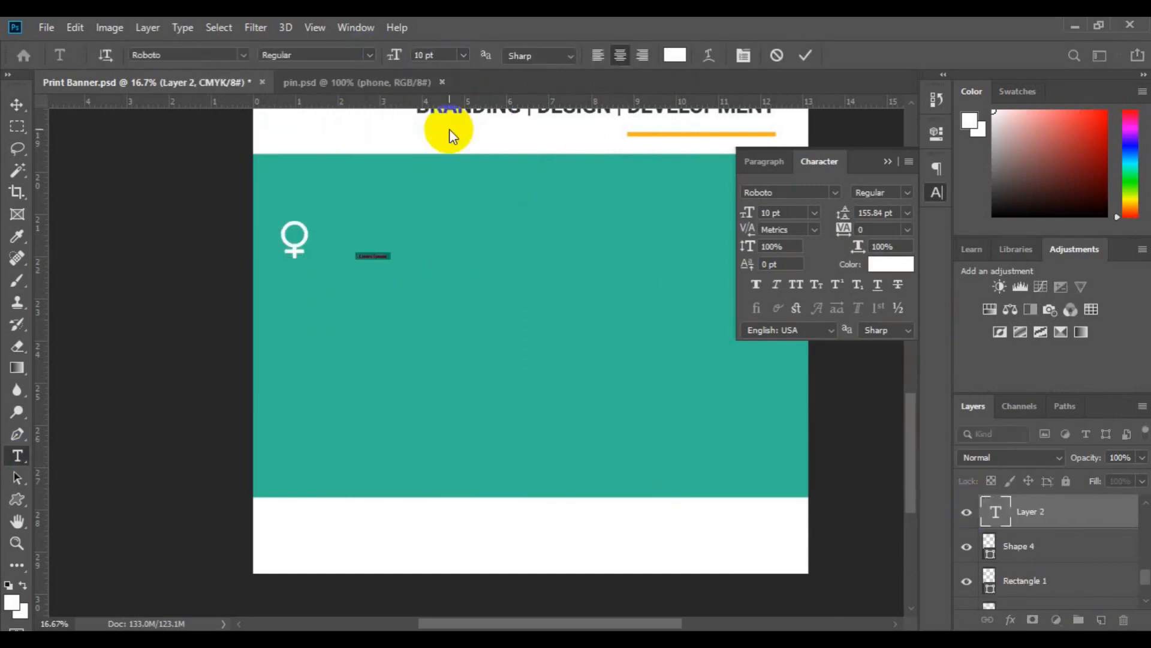
type("Lorem ipsum dolor sit amet, consectetur adipiscing elit. Etiam vitae lectus facilisis, venenatis est in, varius nisl.")
left_click(375, 256)
key("Return")
key("ctrl+a")
Format the lorem ipsum paragraph with automatic leading, left alignment and a 14 pt size.
left_click(907, 213)
left_click(898, 231)
left_click(463, 55)
left_click(450, 151)
left_click(598, 56)
left_click(463, 55)
left_click(452, 167)
left_click(609, 286)
Scale the female symbol down slightly, place the paragraph close beside it, and align their vertical centres.
key("v")
key("ctrl+plus")
key("ctrl+t")
left_click_drag(223, 205, 217, 197)
key("Return")
left_click_drag(354, 220, 264, 188)
left_click(1039, 545, "shift")
left_click(494, 56)
key("ctrl+minus")
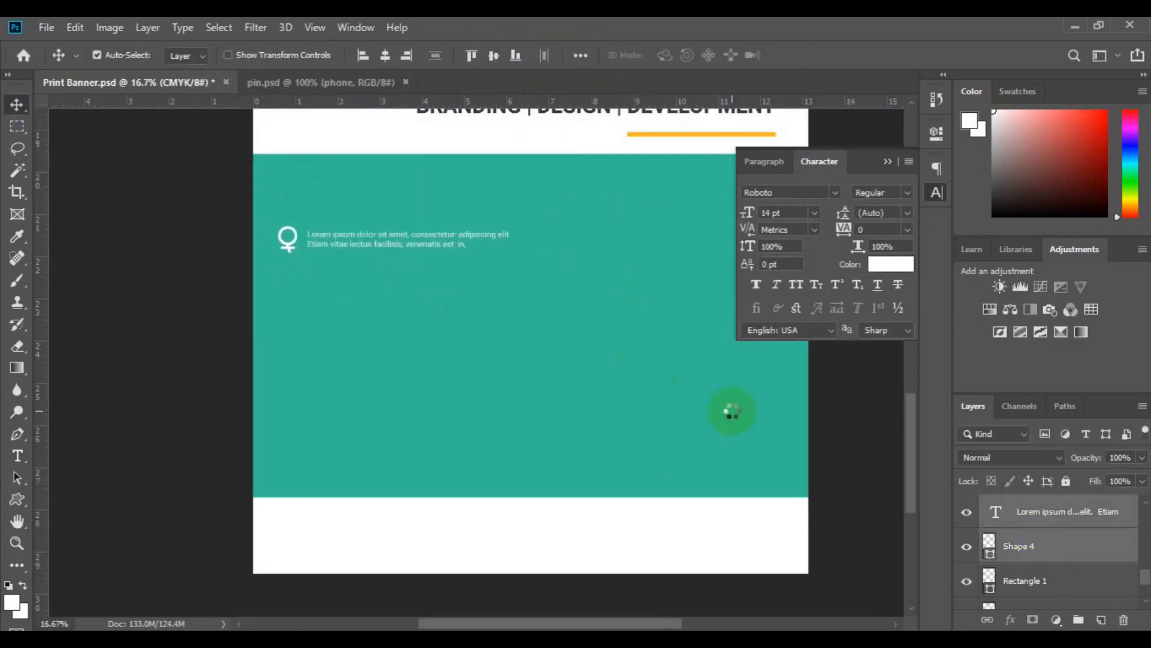
Group the female symbol and its paragraph as "text 1".
left_click(1077, 620)
double_click(1028, 506)
type("text 1")
key("Return")
Duplicate the text 1 group three times and space the copies evenly below it in a column.
key("ctrl+j")
key("ctrl+t")
left_click_drag(419, 244, 419, 293)
key("Return")
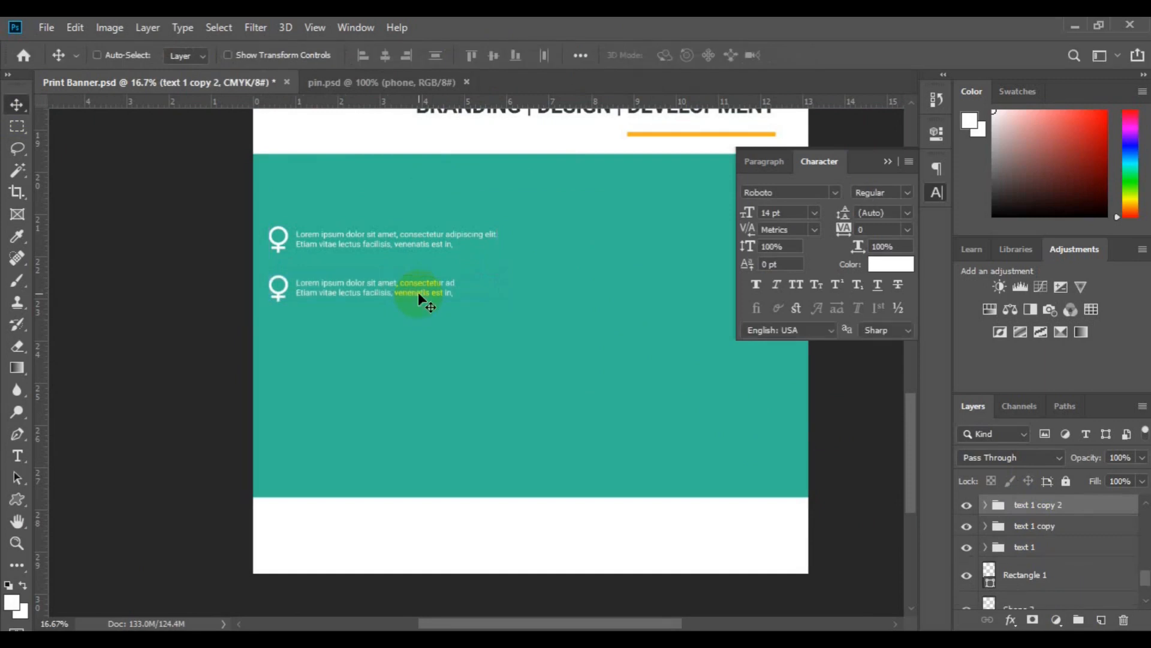
left_click_drag(414, 356, 422, 379)
key("Return")
key("ctrl+j")
key("ctrl+t")
key("Return")
Group the four symbol-and-paragraph groups together as "left text".
left_click(1038, 528, "shift")
key("ctrl+g")
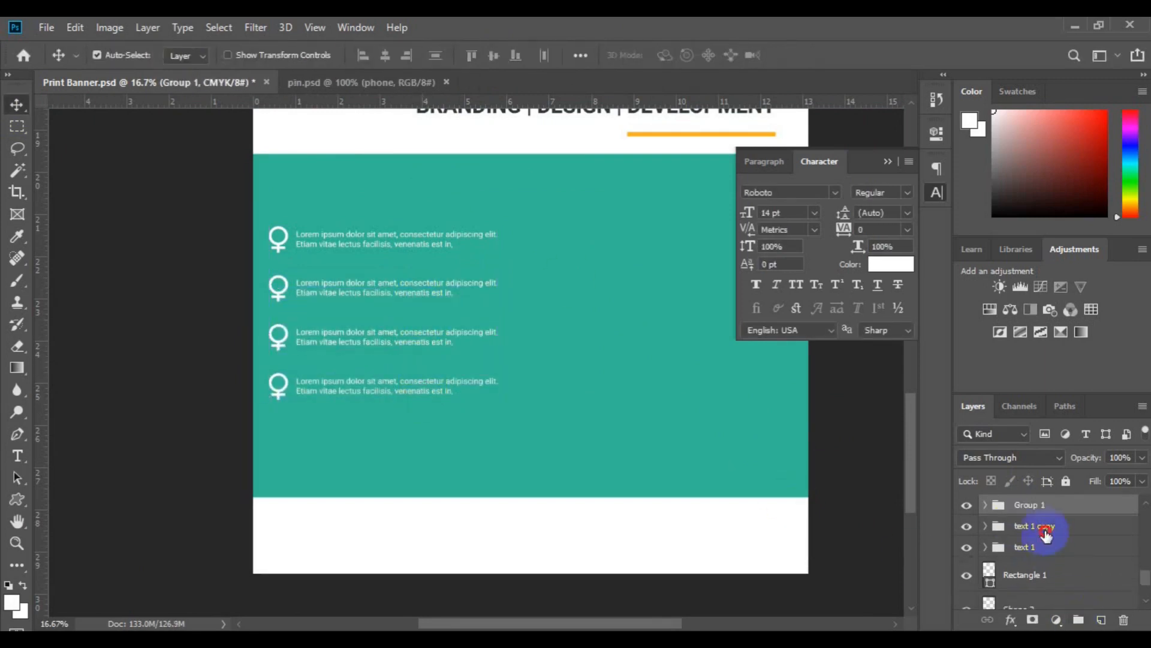
left_click(1044, 527, "shift")
key("ctrl+g")
left_click(1046, 528, "shift")
key("ctrl+g")
double_click(1030, 505)
type("left text")
Add the white 28 pt Roboto heading "WHY CHOOSE US" above the list and align its left edge with the left text group.
left_click(16, 455)
left_click(1101, 620)
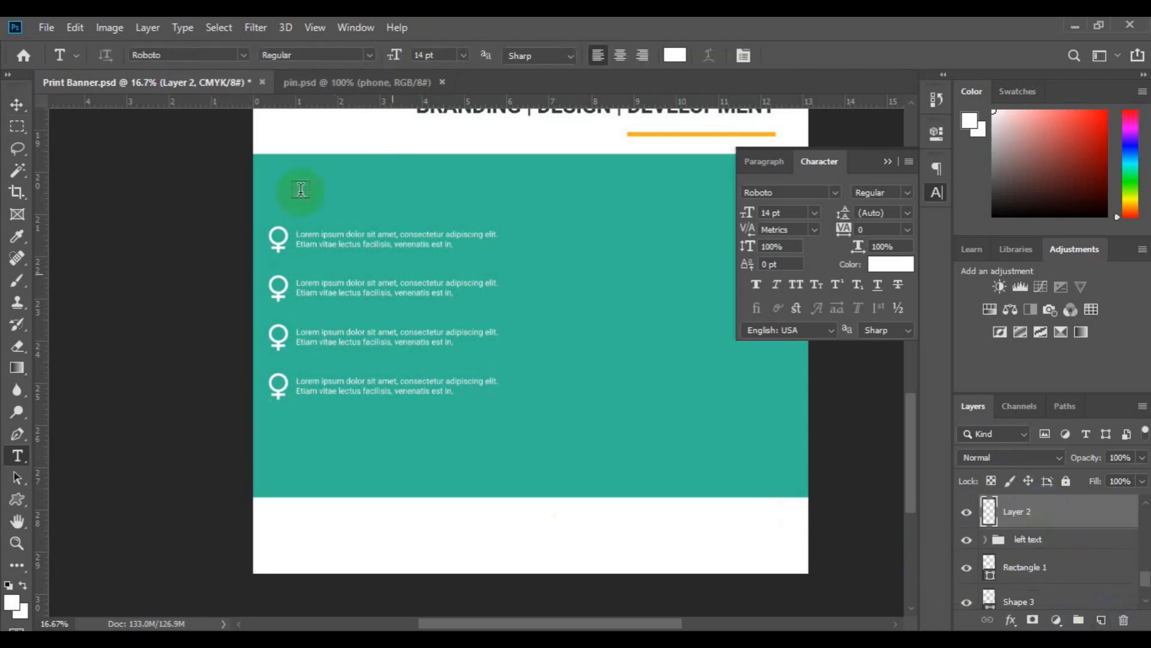
left_click(370, 56)
left_click(278, 209)
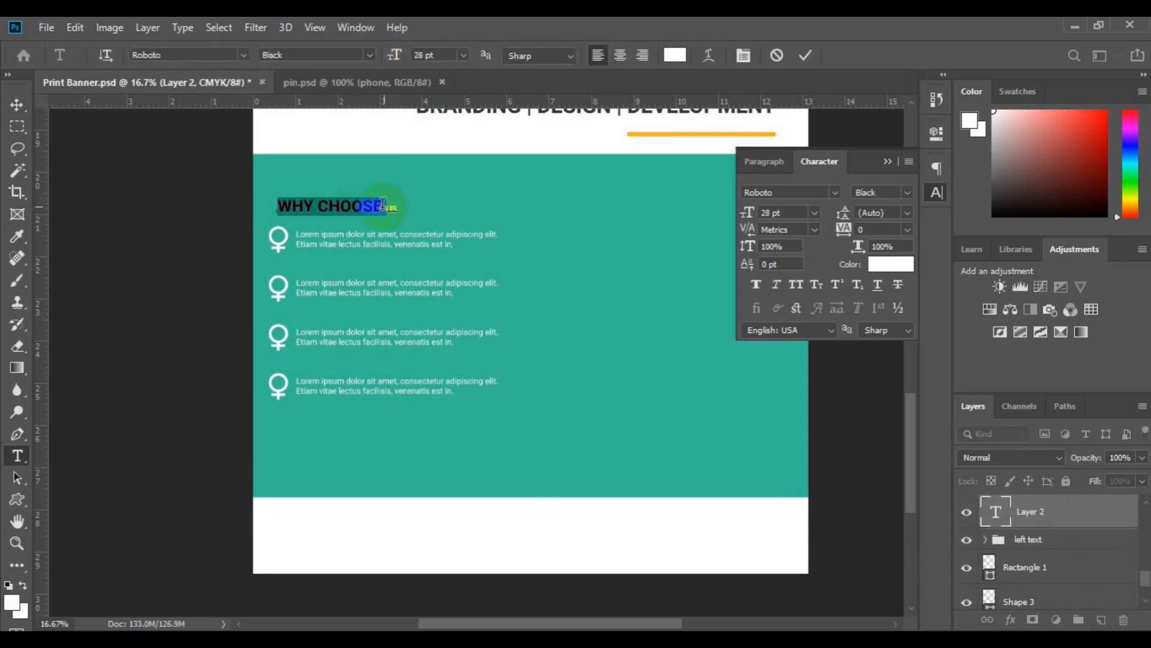
left_click(17, 105)
left_click(1028, 539, "shift")
left_click(363, 55)
Duplicate the WHY CHOOSE US heading across to the right half of the teal band and change the copy to "ABOUT US".
left_click(1101, 620)
left_click(887, 161)
left_click(16, 455)
left_click(448, 214)
left_click(17, 105)
left_click_drag(679, 215, 682, 208)
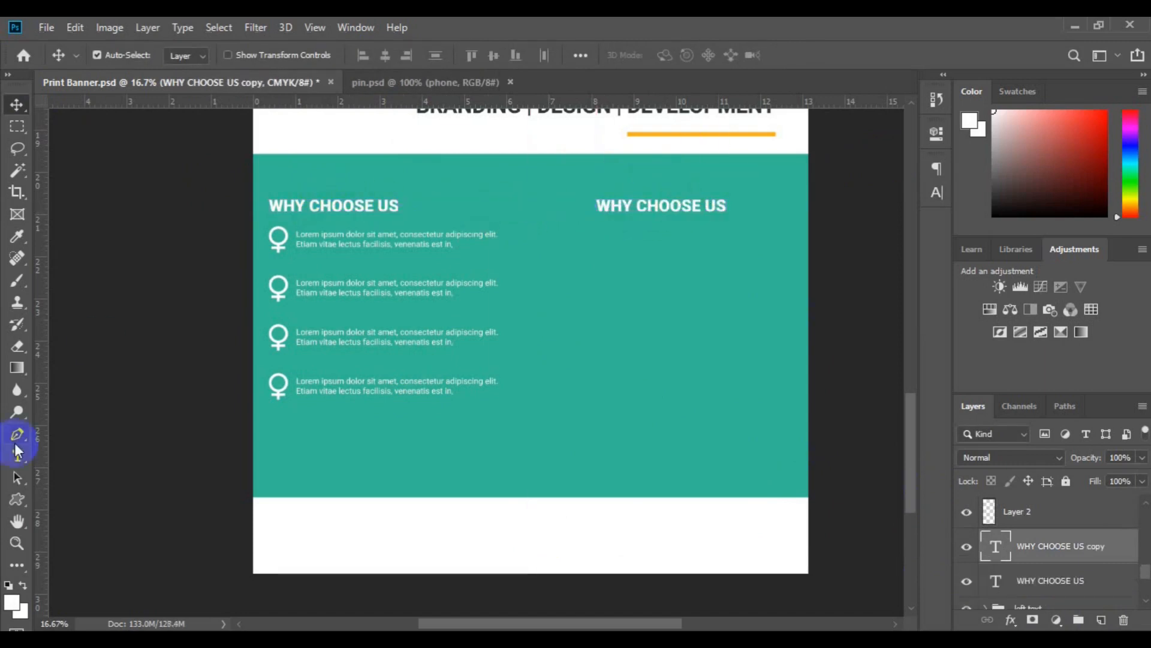
left_click(17, 456)
triple_click(630, 209)
type("ABOUT US")
Copy a lorem ipsum paragraph under the ABOUT US heading and group both layers as "ABOUT US".
left_click(17, 105)
left_click_drag(379, 245, 649, 236)
left_click_drag(1145, 569, 1145, 566)
left_click(1046, 539, "ctrl")
key("ctrl+g")
double_click(1023, 532)
type("ABOUT US")
Break the ABOUT US paragraph into three shorter lines.
left_click(668, 232)
left_click(16, 455)
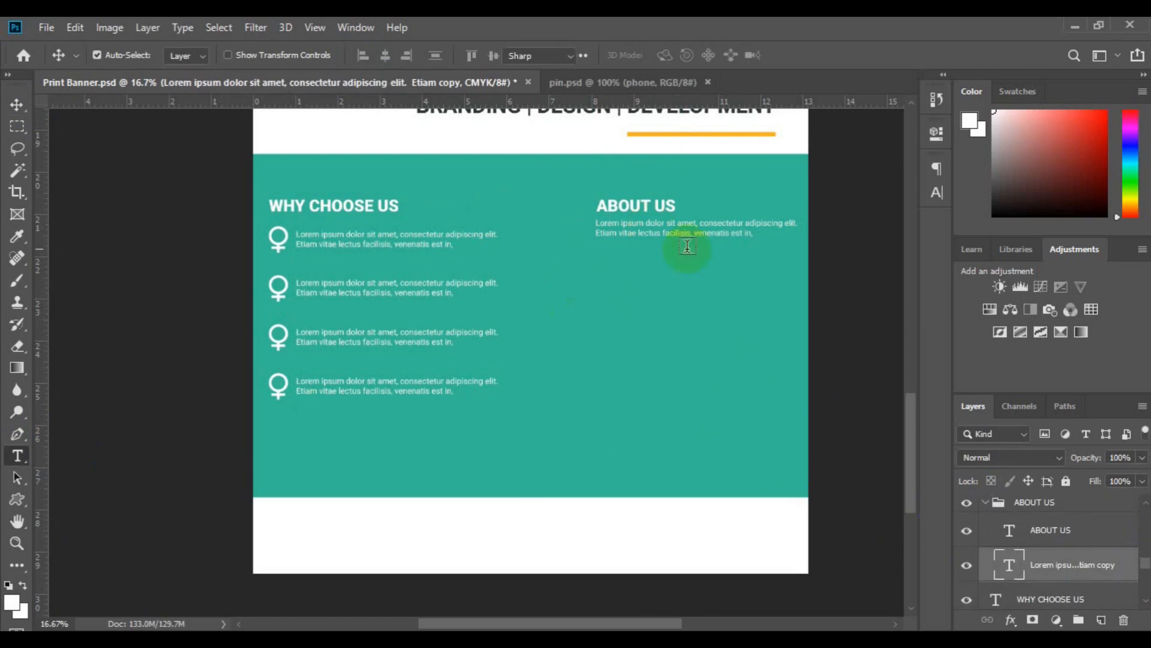
left_click(688, 246)
left_click(845, 243)
key("v")
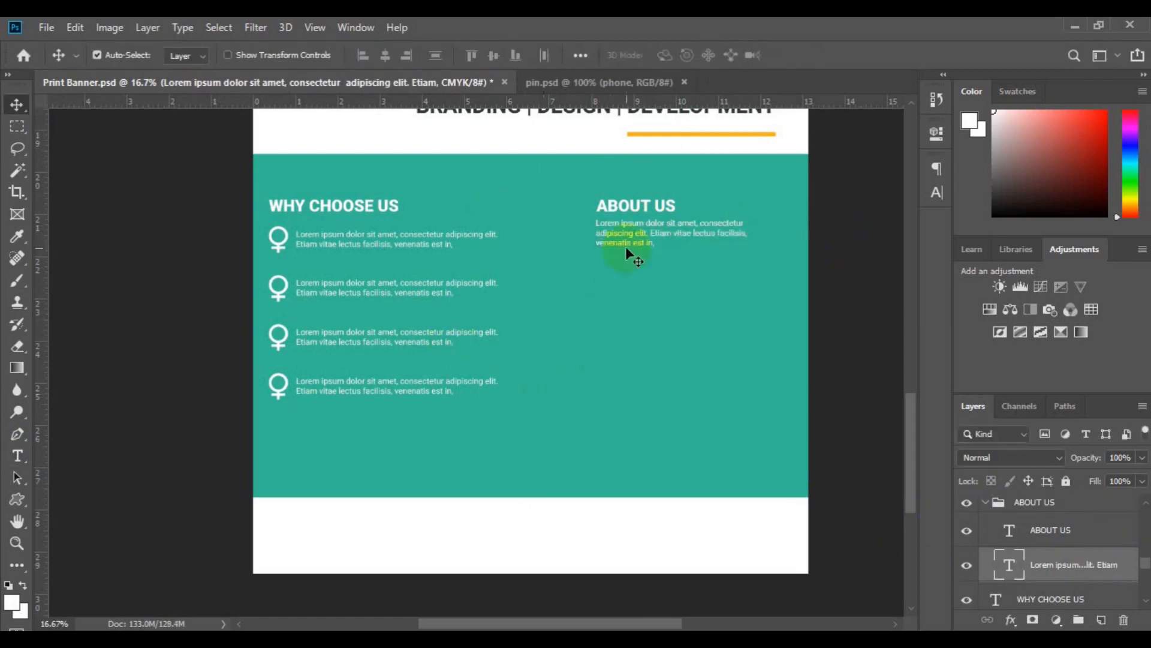
Bring the organisation-chart icon from pin.psd below the ABOUT US paragraph, make it white, and left-align it with the ABOUT US group.
left_click(620, 83)
left_click(385, 86)
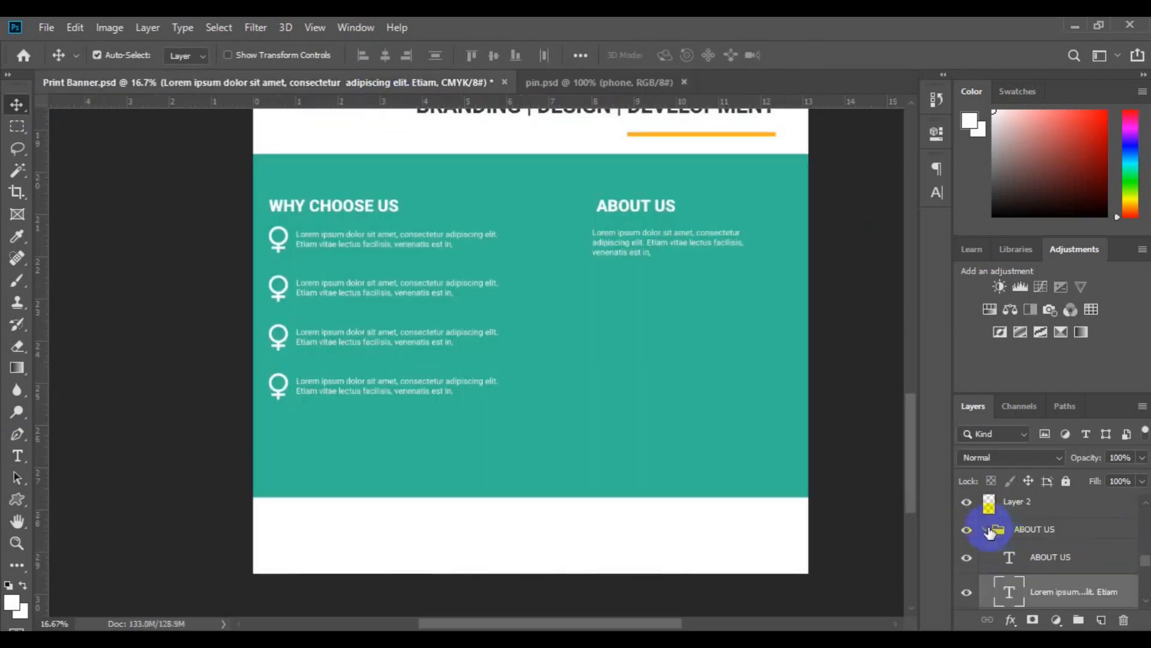
left_click(987, 530)
left_click(378, 83)
left_click_drag(1144, 590, 1145, 580)
left_click_drag(1028, 546, 611, 296)
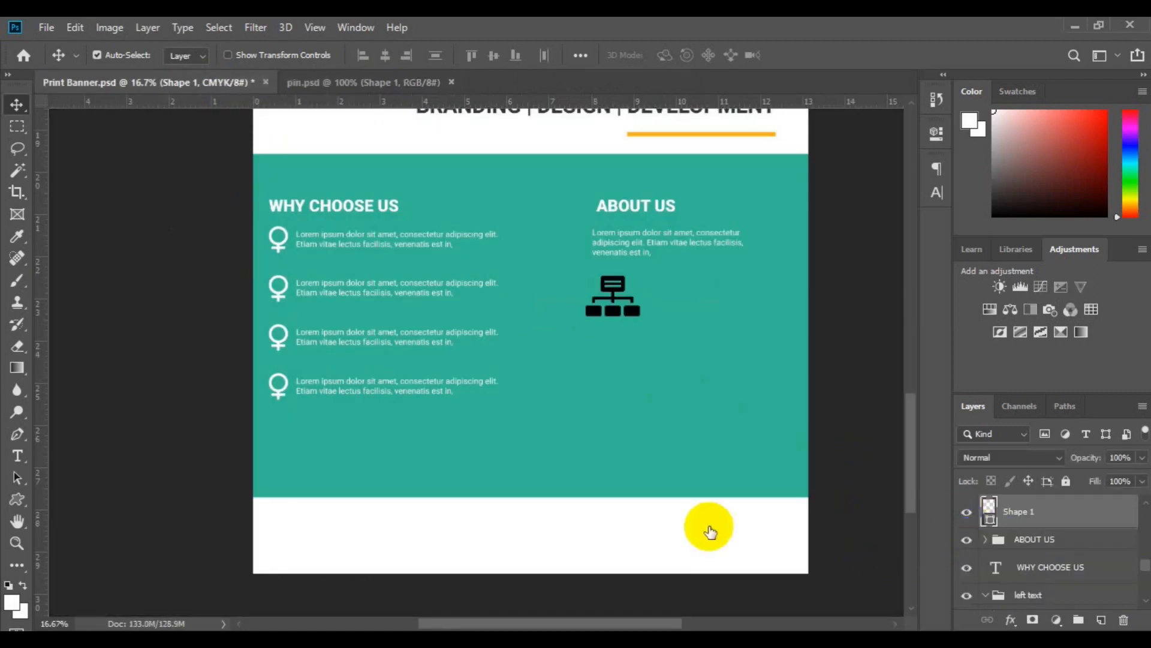
left_click(364, 56)
Add the label "DEVELOPMENT" beside the organisation-chart icon in Roboto Bold at 16 pt.
left_click(17, 455)
left_click(655, 287)
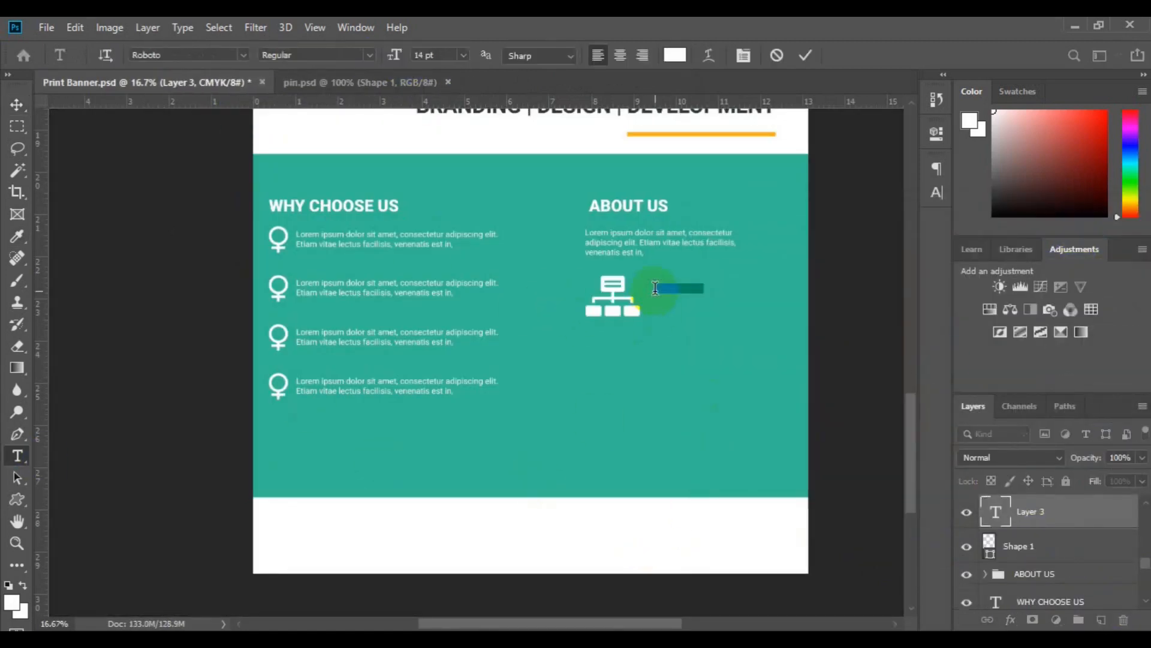
type("DEVELOPMENT")
key("ctrl+a")
left_click(462, 55)
left_click(454, 185)
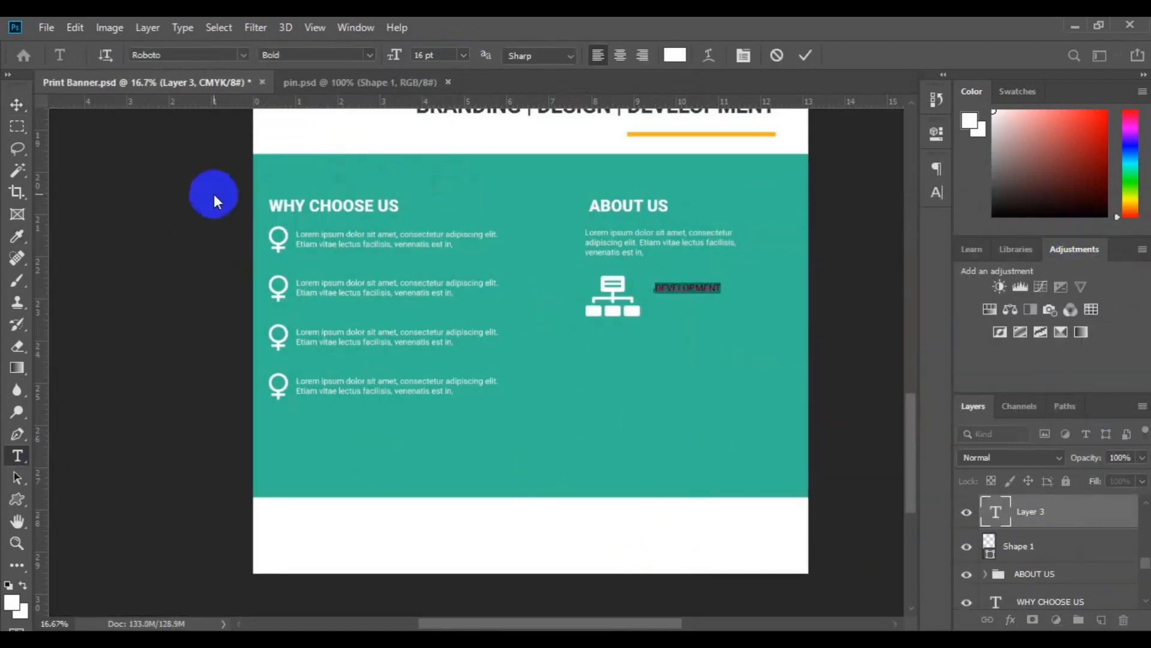
Place a copy of the ABOUT US paragraph under the DEVELOPMENT label, broken into three left-aligned lines ending at "facilisis,".
left_click(17, 104)
left_click_drag(667, 287, 699, 316)
left_click(635, 243)
key("t")
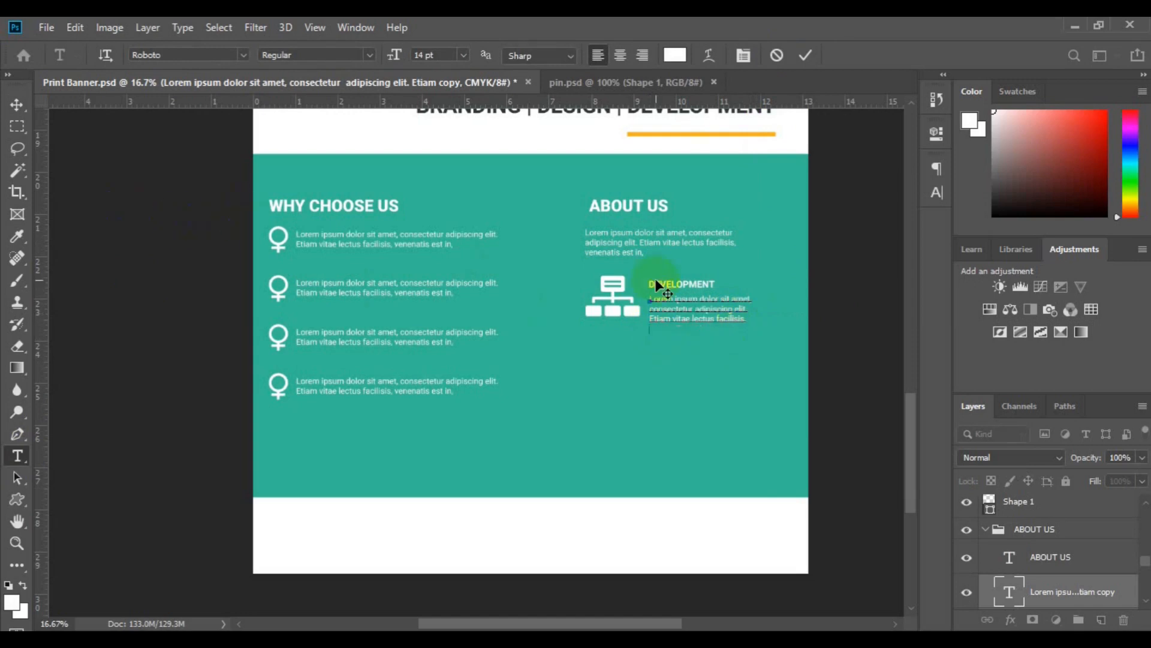
key("ctrl+a")
left_click(936, 193)
left_click(764, 162)
Group the DEVELOPMENT label and its paragraph as "DEV".
left_click(17, 105)
left_click(682, 284)
scroll(1063, 588, "down", 2)
left_click(1058, 566, "ctrl")
key("ctrl+g")
double_click(1026, 507)
type("DEV")
Collapse the ABOUT US group and add the organisation-chart icon to the DEV group.
left_click(985, 560)
left_click(993, 562)
left_click(1023, 505, "ctrl")
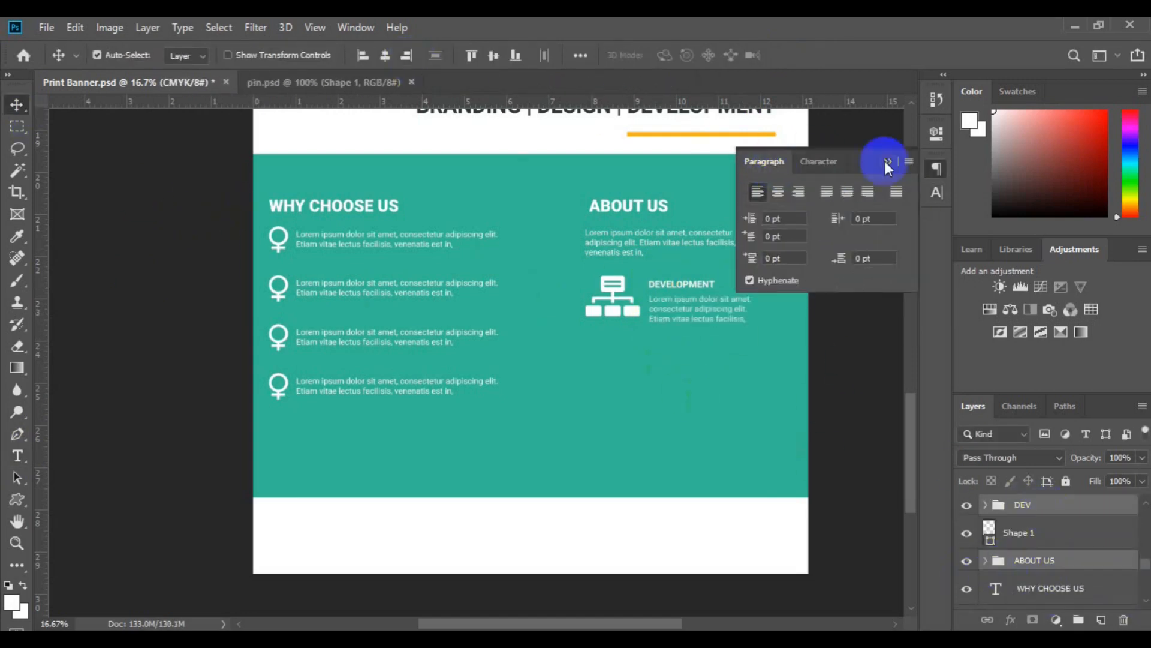
left_click(407, 56)
left_click(1034, 513)
Duplicate the DEV group and place the copy directly below the original.
key("ctrl+j")
key("ctrl+t")
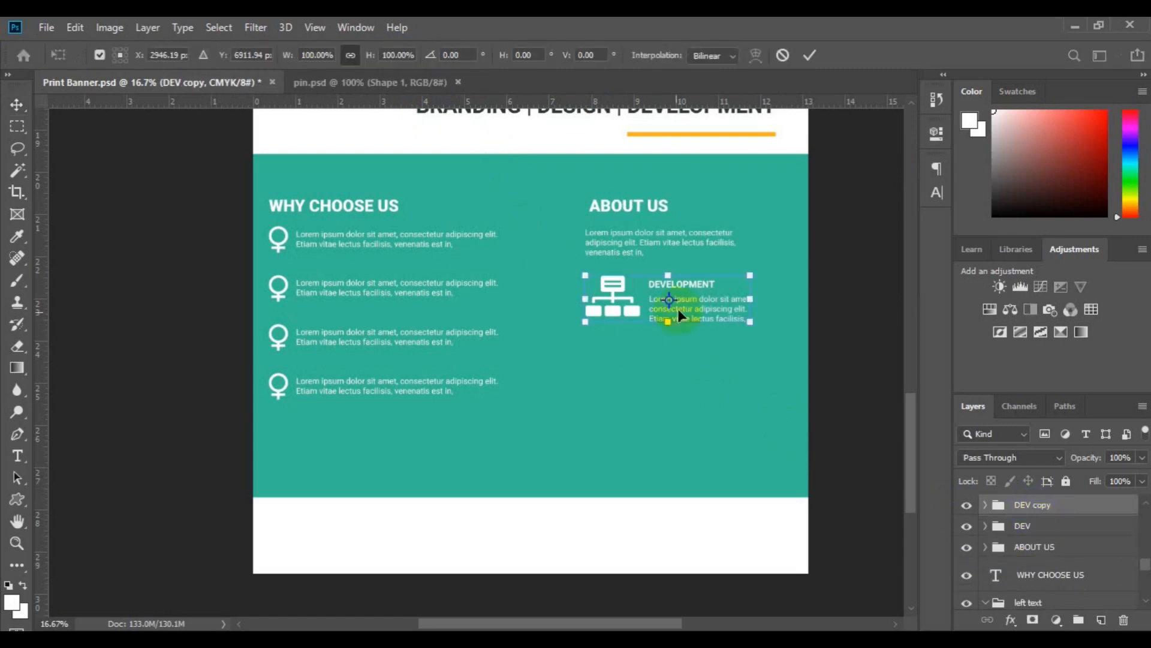
left_click_drag(679, 373, 676, 391)
key("Return")
Align the left edges of the two DEV groups and group them with the ABOUT US group as "About us".
left_click(1023, 525, "ctrl")
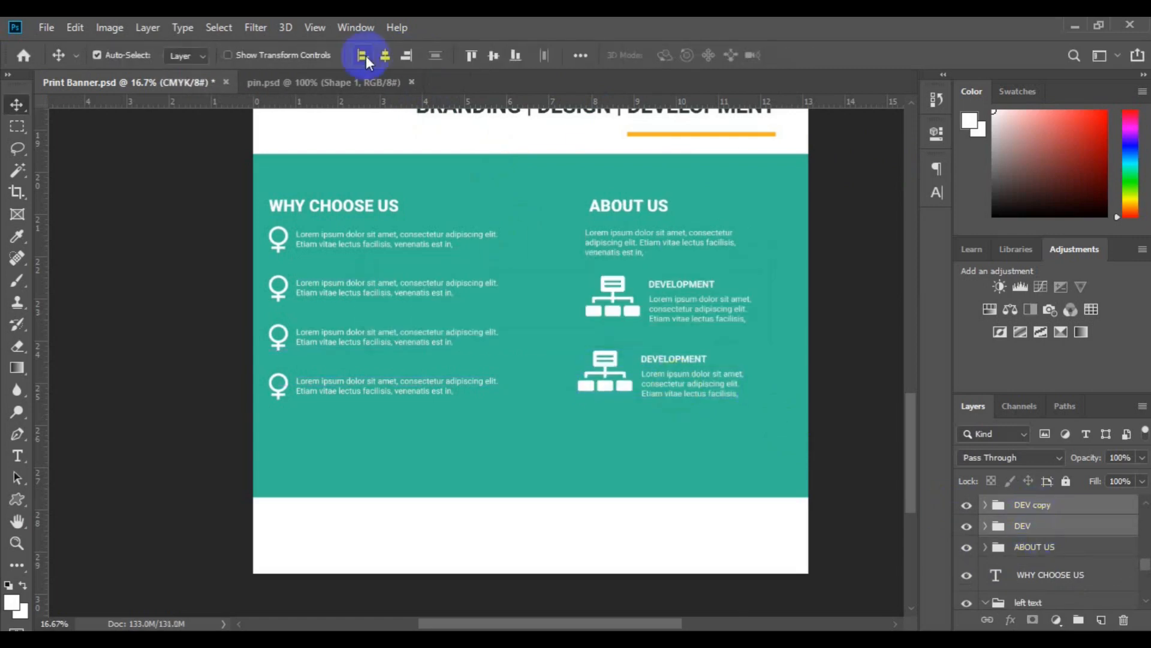
left_click(406, 55)
left_click(1024, 547, "shift")
key("ctrl+g")
Rename the "left text" group as "Why choose us".
left_click_drag(1013, 544, 1022, 560)
double_click(1039, 528)
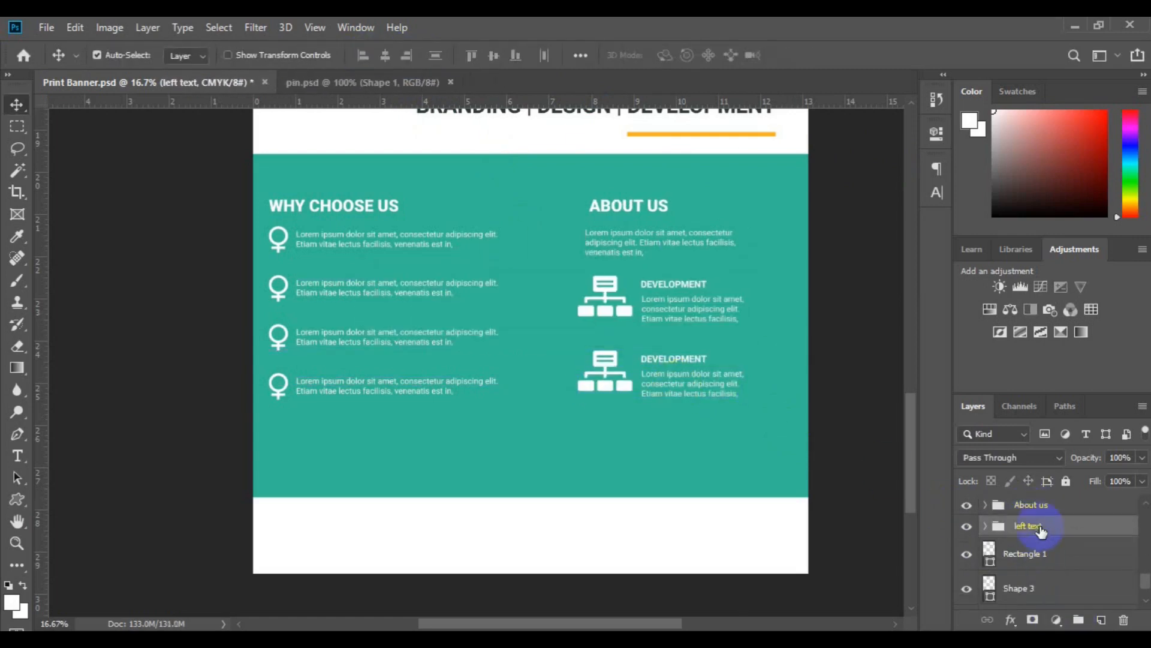
type("Why choose us")
key("Return")
Align the bottom edges of the "Why choose us" and "About us" groups and group them as "All text".
left_click(1040, 507, "ctrl")
left_click(515, 55)
key("ctrl+g")
double_click(1029, 504)
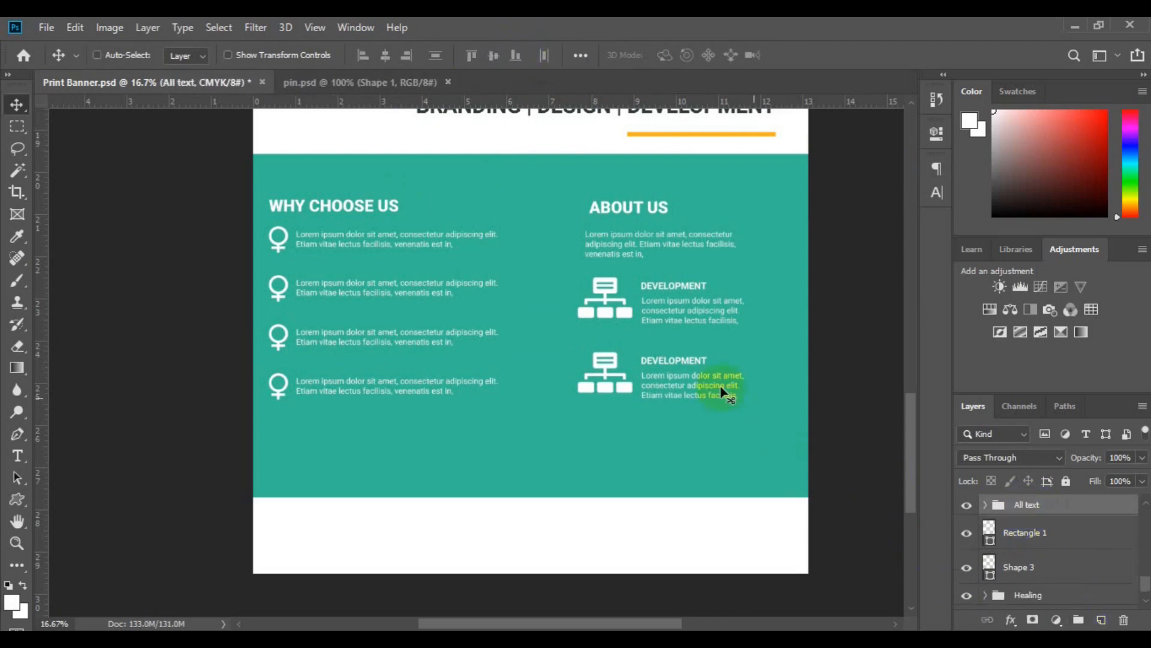
Centre the "All text" group horizontally and vertically on the teal band.
left_click(530, 496, "ctrl")
key("ctrl+t")
left_click_drag(538, 447, 537, 448)
key("Return")
left_click(1029, 506, "ctrl")
left_click(494, 56)
left_click(387, 55)
Scale the "All text" group proportionally to about 109.78%.
key("ctrl+0")
left_click(1029, 511)
key("ctrl+t")
left_click_drag(575, 546, 584, 552)
left_click(812, 58)
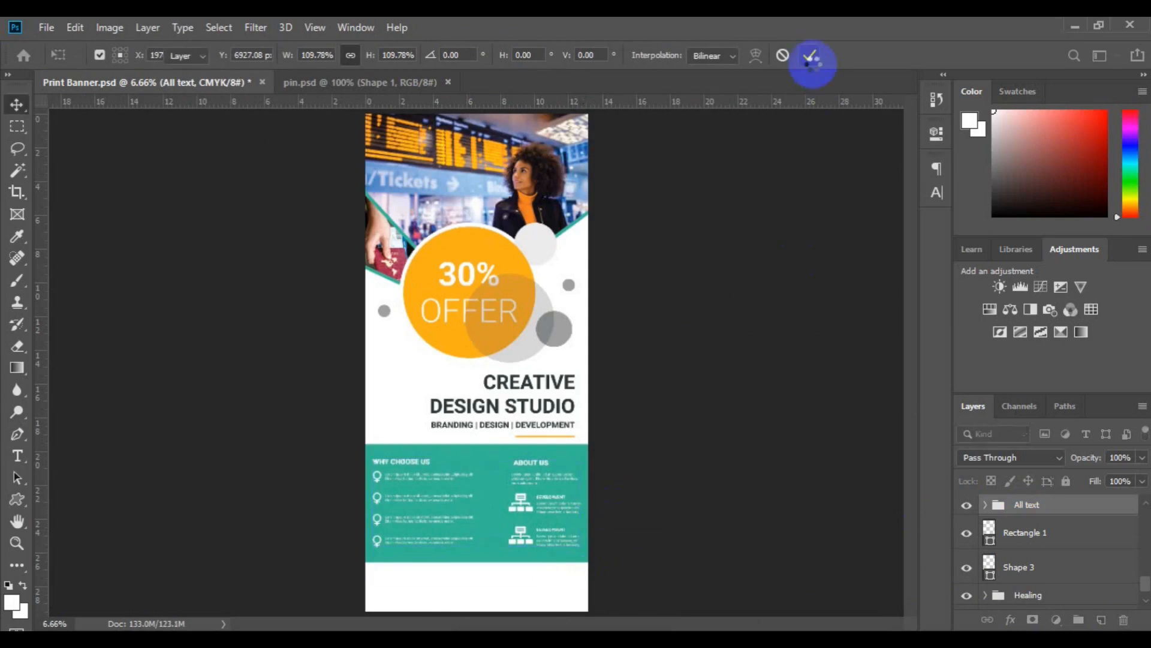
Bring the telephone icon from pin.psd into the banner's white footer near its left edge and scale it down slightly.
key("ctrl+plus")
key("ctrl+plus")
key("space")
left_click_drag(585, 509, 613, 144)
key("ctrl+plus")
key("ctrl+plus")
left_click_drag(679, 374, 627, 377)
left_click(350, 83)
left_click_drag(1051, 591, 168, 450)
key("ctrl+t")
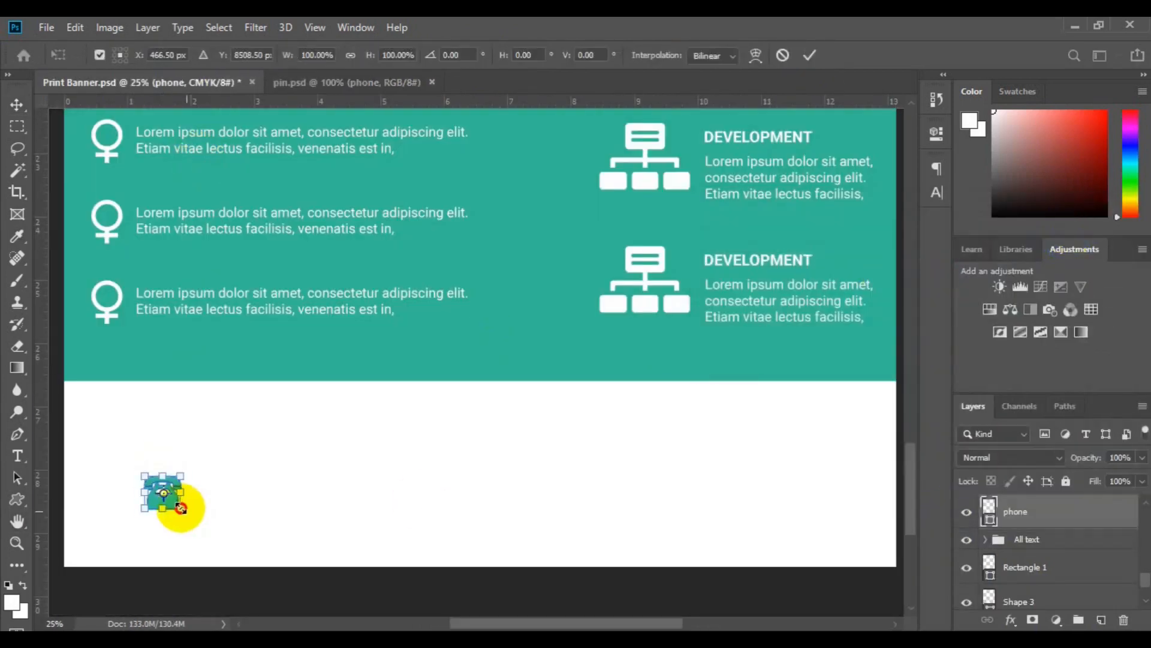
key("Return")
Add the phone number as text beside the telephone icon in a dark colour and Roboto Medium.
key("t")
left_click(199, 499)
type("+000 - 1234 -5678")
key("ctrl+a")
left_click(675, 55)
left_click(856, 444)
left_click(1089, 239)
left_click(370, 55)
left_click(312, 154)
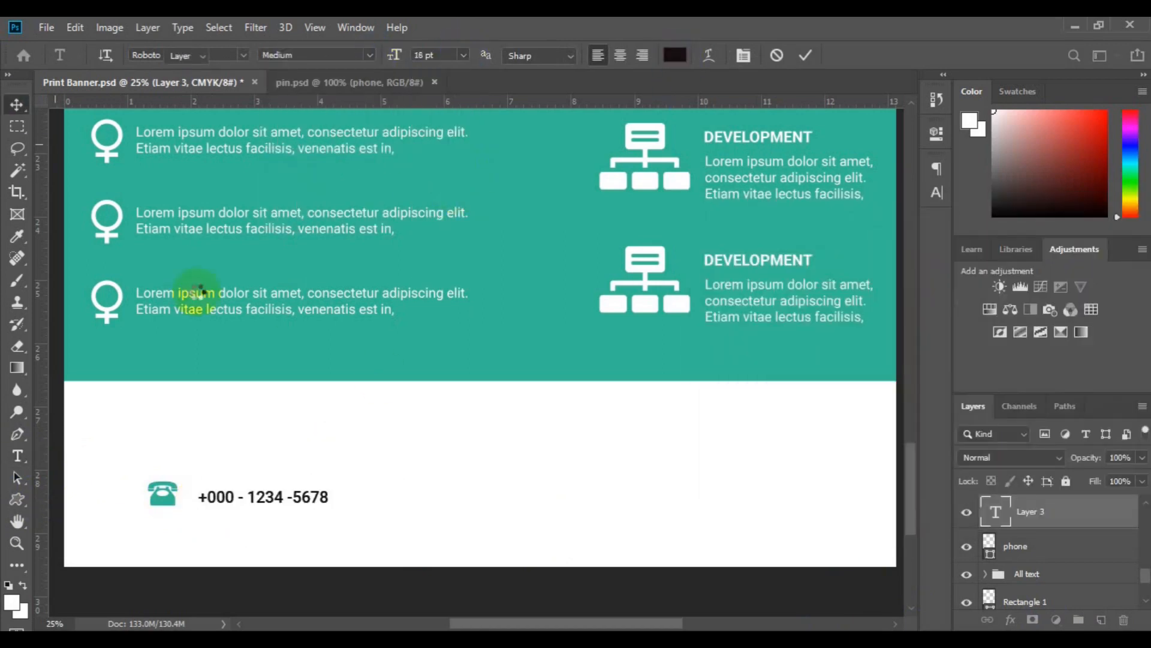
Align the vertical centres of the telephone icon and its number and group them as "tel".
left_click(1024, 545, "shift")
left_click(494, 55)
left_click(1078, 619)
Bring the globe icon from pin.psd into the footer beside the phone number, scale it down and colour it the band's teal.
left_click(330, 83)
left_click_drag(1043, 555, 432, 487)
key("ctrl+t")
left_click_drag(487, 542, 447, 499)
key("Return")
double_click(989, 521)
left_click(654, 348)
left_click(1091, 241)
left_click(1101, 619)
key("t")
left_click(498, 543)
key("v")
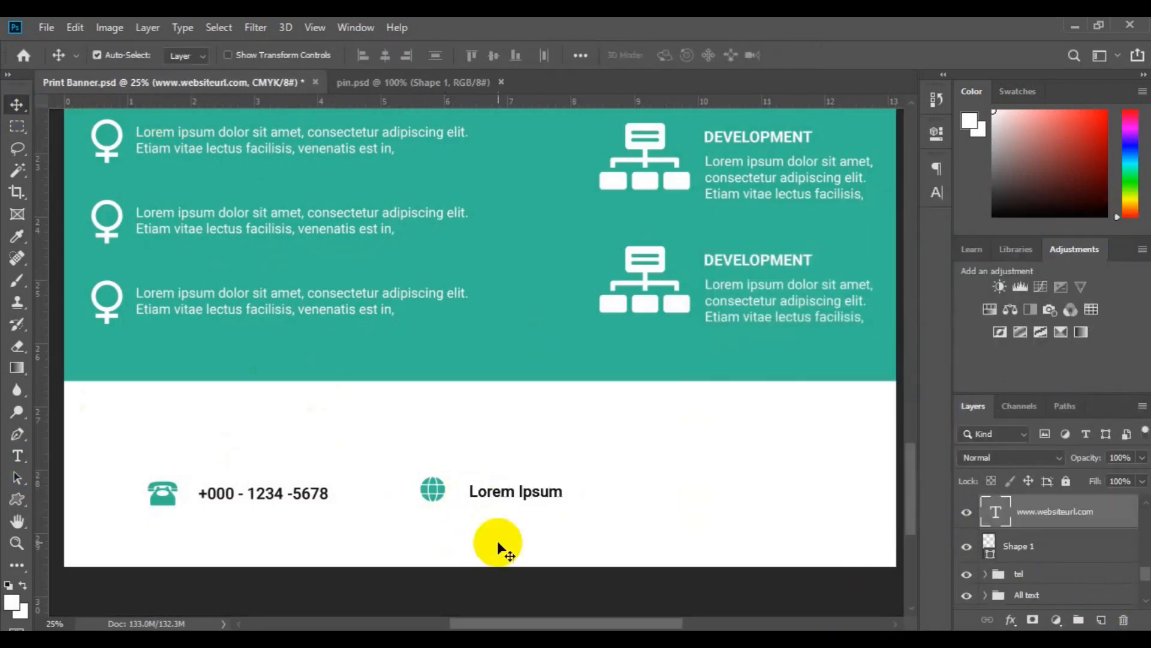
left_click_drag(522, 491, 524, 494)
left_click(972, 557, "ctrl")
left_click(1079, 620)
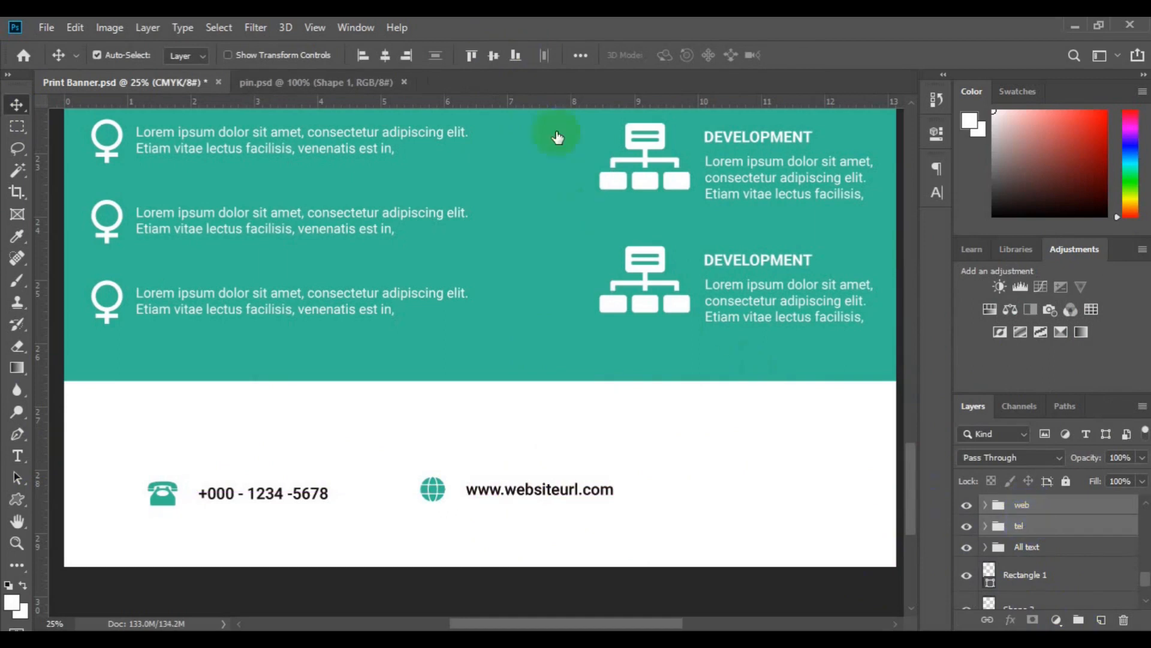
Duplicate the "web" group and place the copy on the same line near the footer's right edge.
key("ctrl+alt+t")
left_click_drag(540, 488, 801, 496)
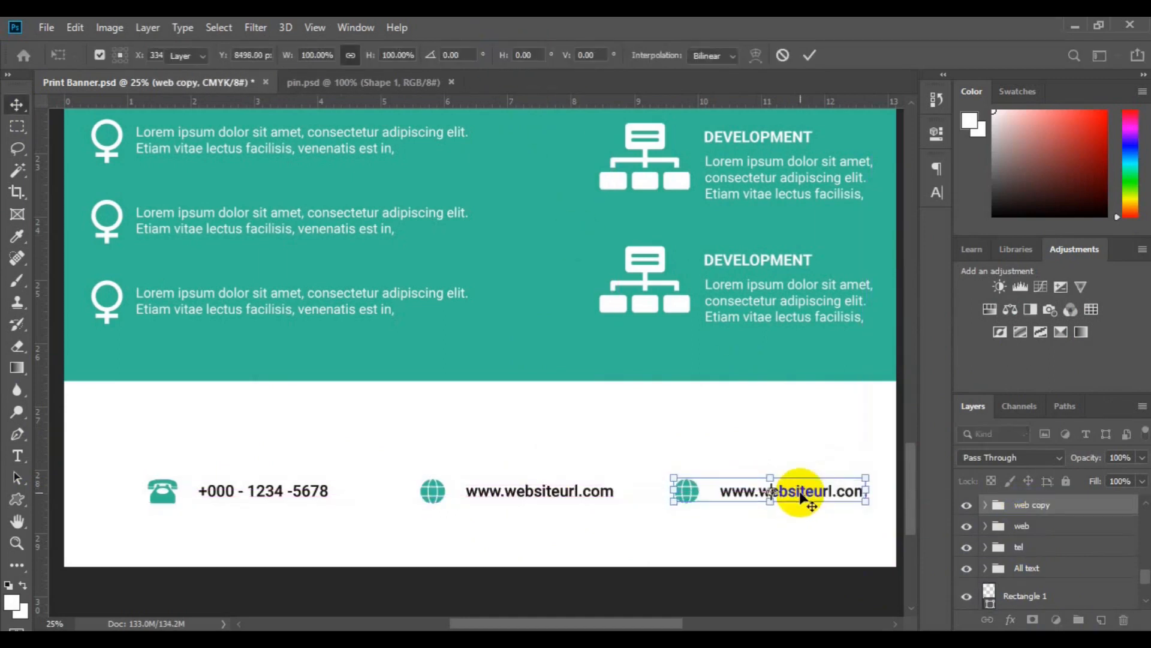
key("Return")
Replace the website text in the copied group with the contact's e-mail address.
left_click(727, 496, "ctrl")
left_click(18, 459)
left_click(770, 491)
key("ctrl+a")
left_click(17, 105)
left_click(997, 508)
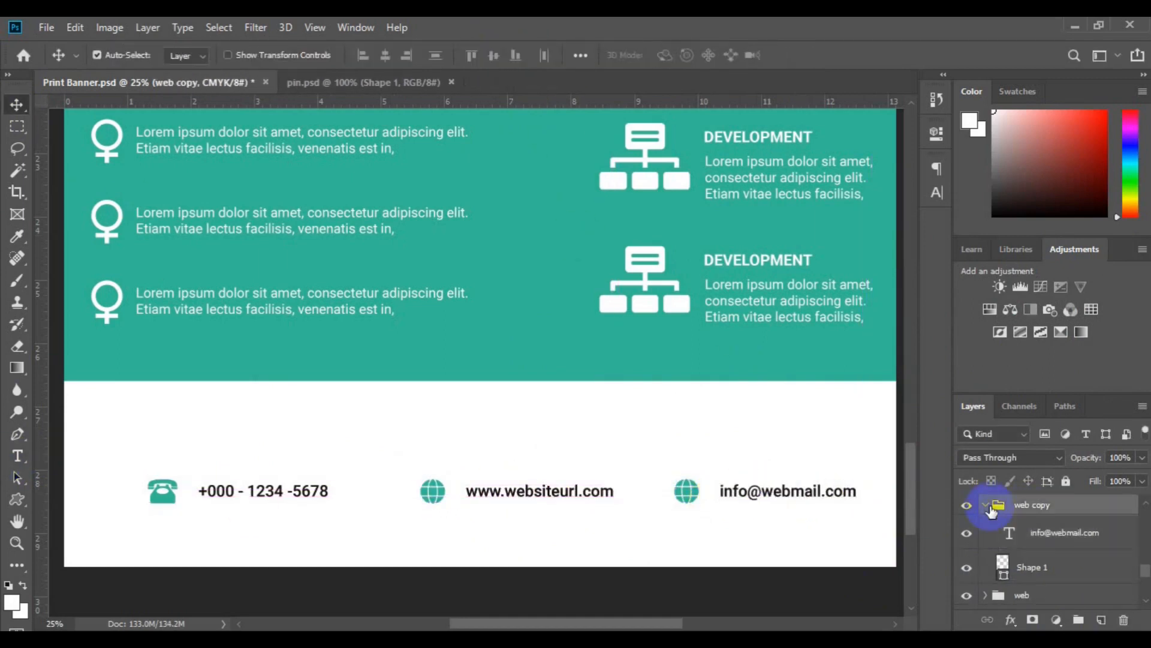
Group the phone and e-mail groups and centre the "web" group horizontally between them.
left_click(1019, 547, "ctrl")
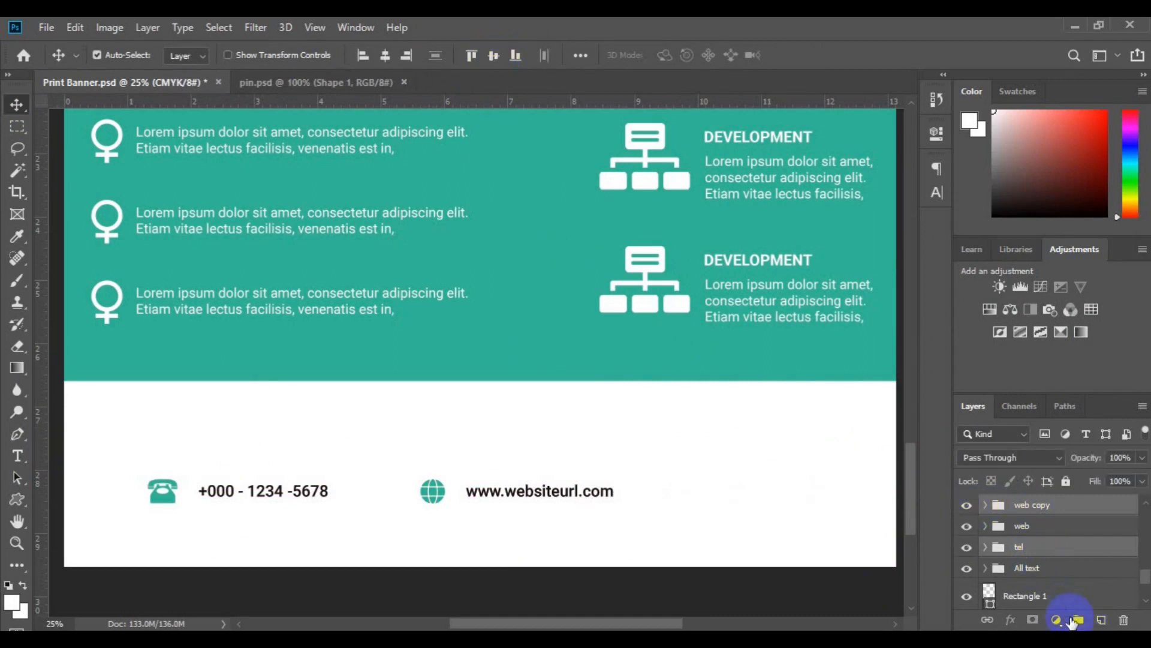
left_click(1078, 620)
left_click(1038, 529, "ctrl")
key("ctrl+z")
key("ctrl+shift+z")
left_click(1028, 529, "ctrl")
left_click(387, 55)
Combine all the footer contact items into one group and centre it horizontally on the banner.
left_click(1078, 621)
left_click(385, 55)
key("ctrl+minus")
key("ctrl+minus")
key("ctrl+minus")
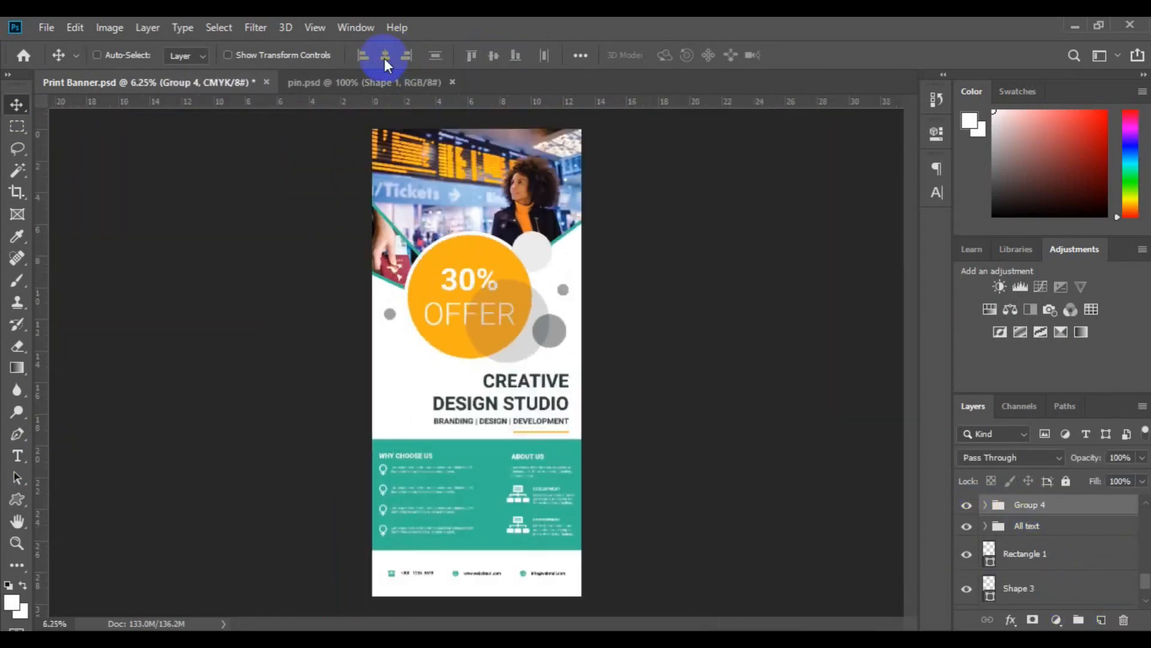